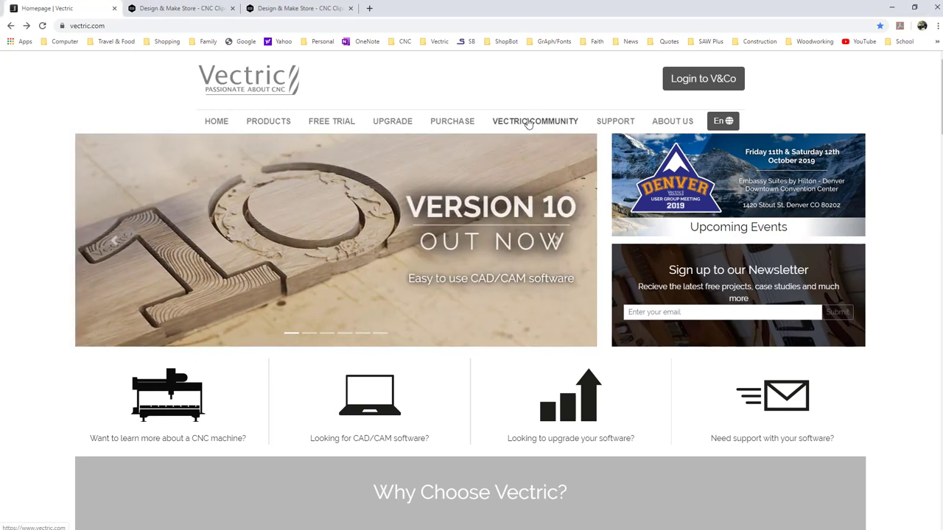
Open the Free Projects page of the Vectric community and look over its project categories
mouse_move(527, 123)
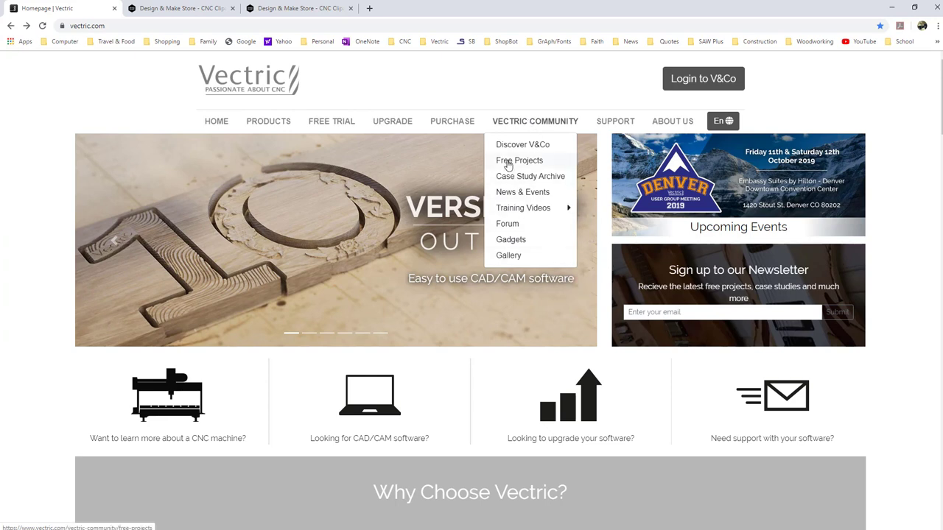
click(508, 162)
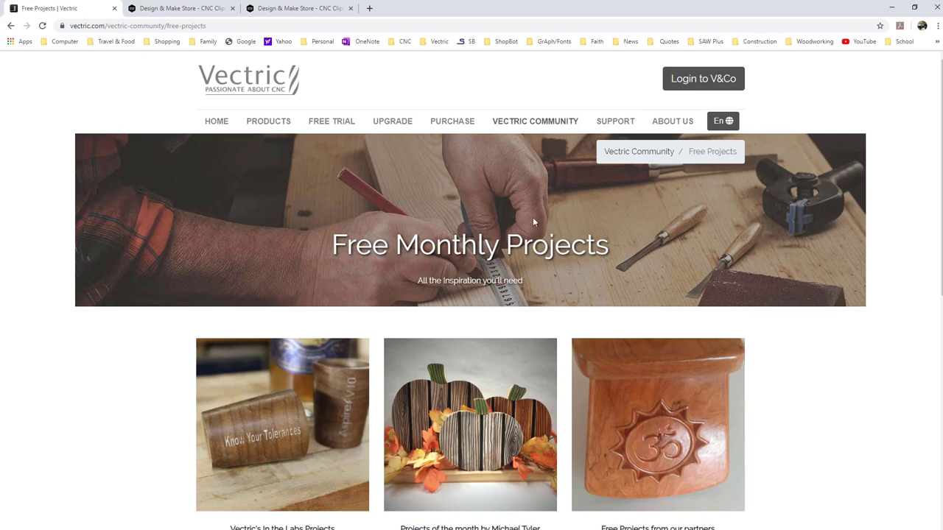
scroll(505, 343, down, 2)
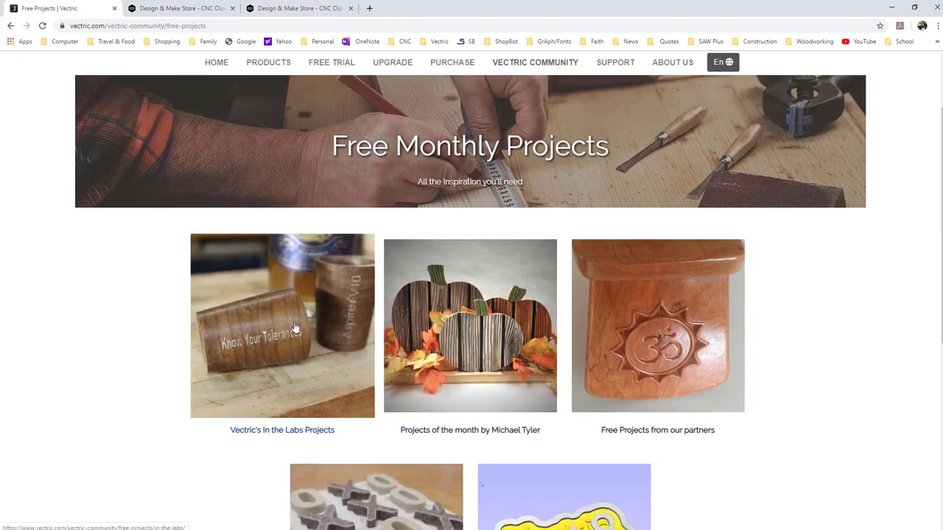
scroll(656, 346, down, 2)
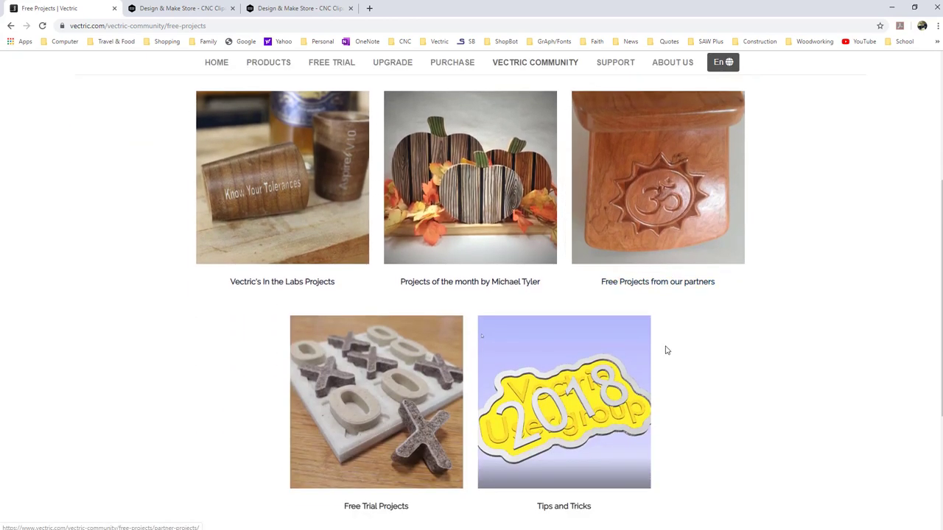
scroll(648, 351, down, 2)
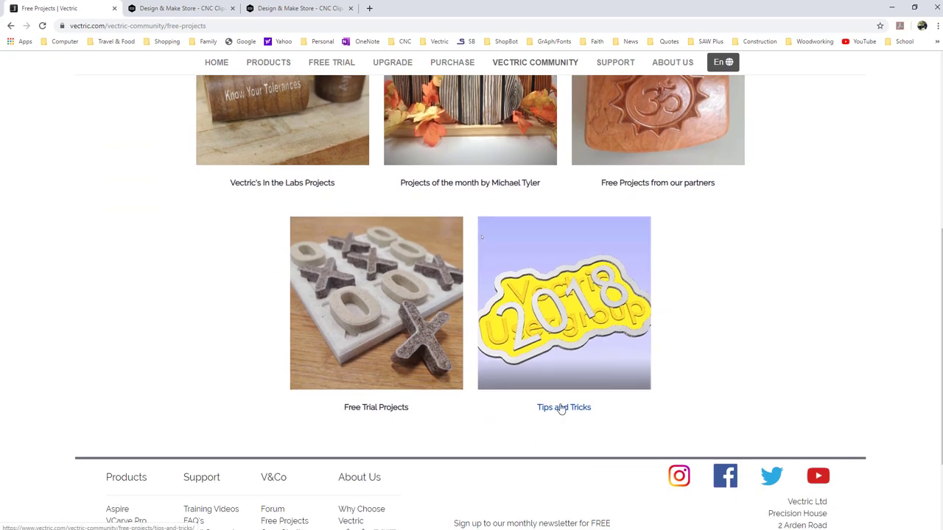
scroll(421, 221, up, 1)
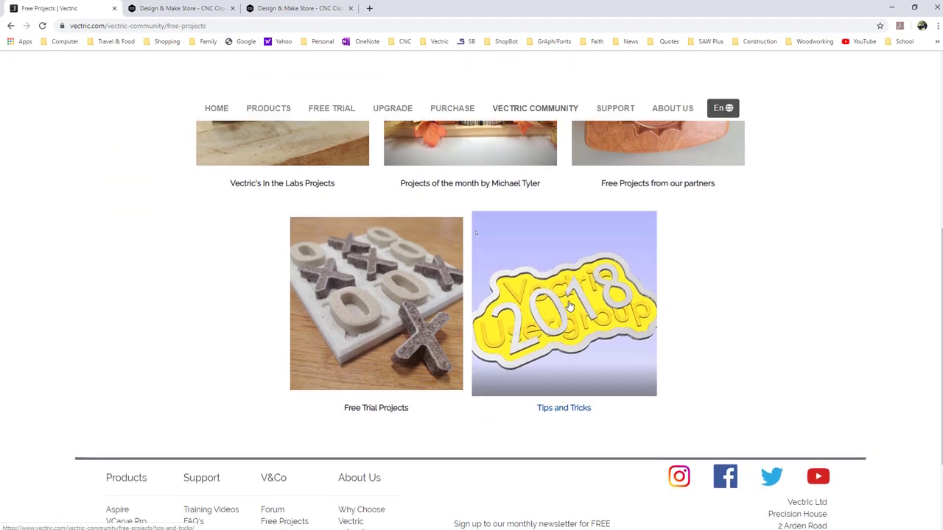
scroll(425, 246, up, 1)
Open Vectric's In the Labs Projects and browse the project collection
click(275, 218)
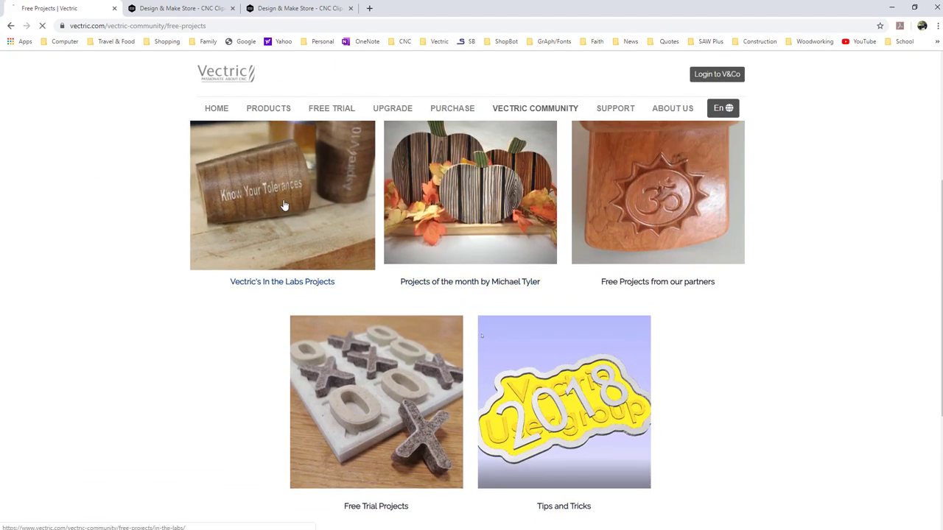
scroll(501, 280, down, 4)
scroll(478, 307, down, 10)
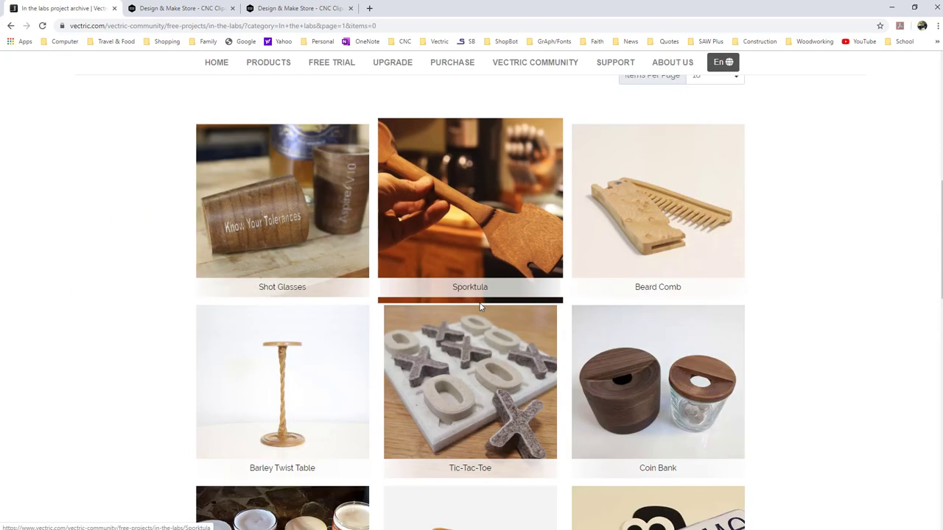
scroll(479, 307, down, 1)
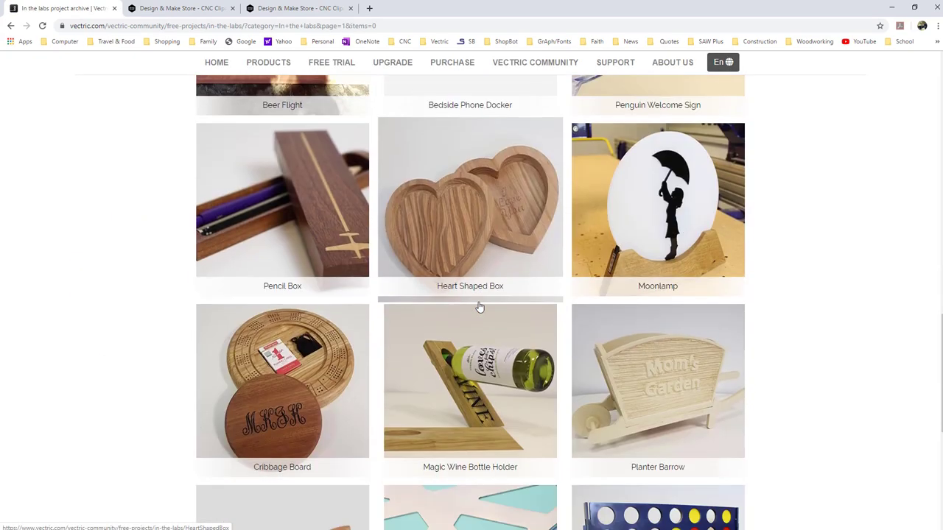
scroll(478, 306, down, 3)
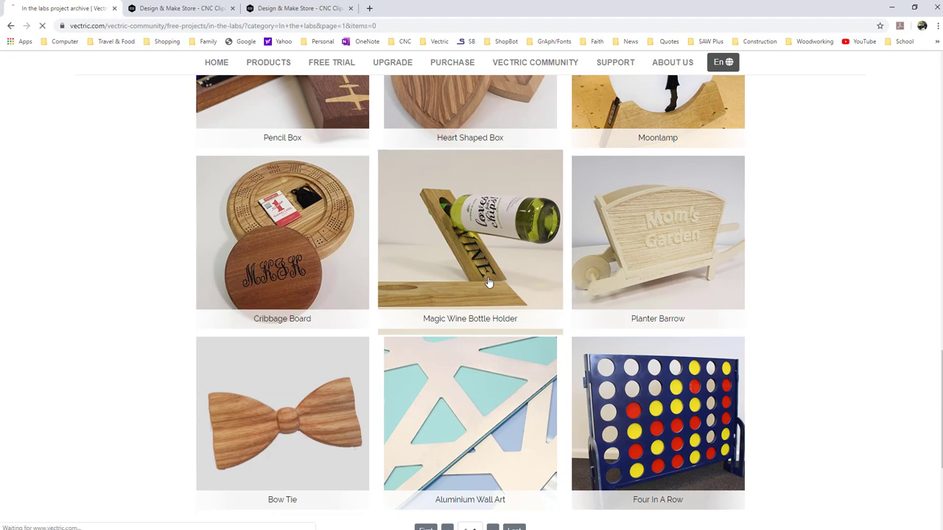
Open the Magic Wine Bottle Holder project and review its description, required software and video
click(478, 308)
scroll(495, 308, down, 8)
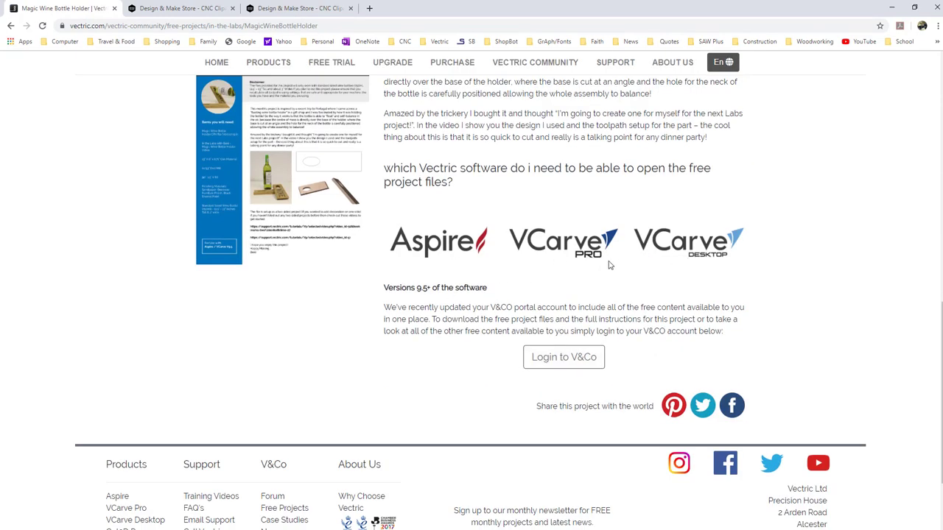
scroll(541, 269, up, 1)
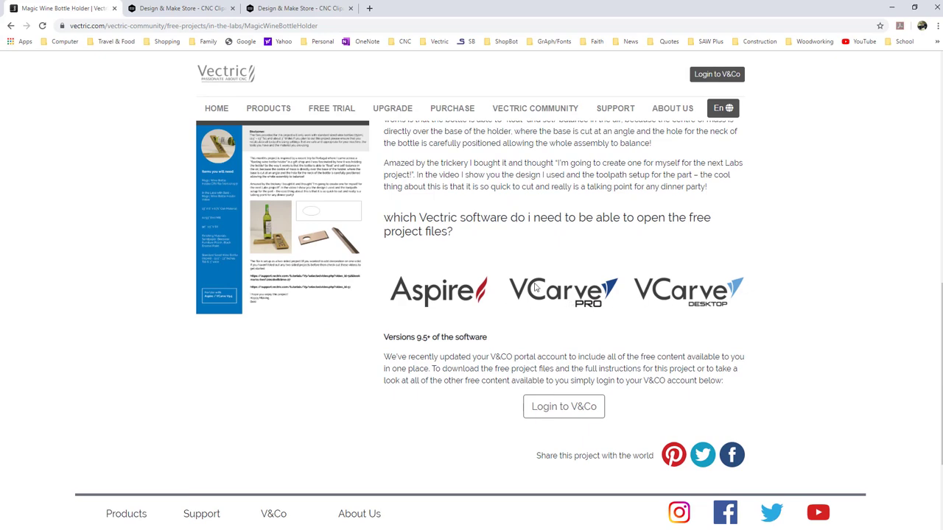
scroll(537, 288, up, 7)
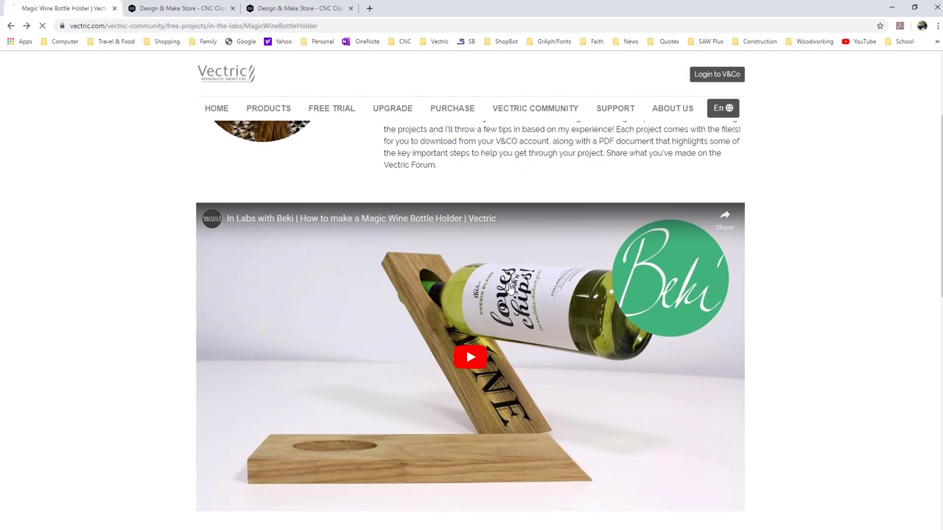
Return to the Free Projects categories and browse the Tips and Tricks collection
key(alt+Left)
key(alt+Left)
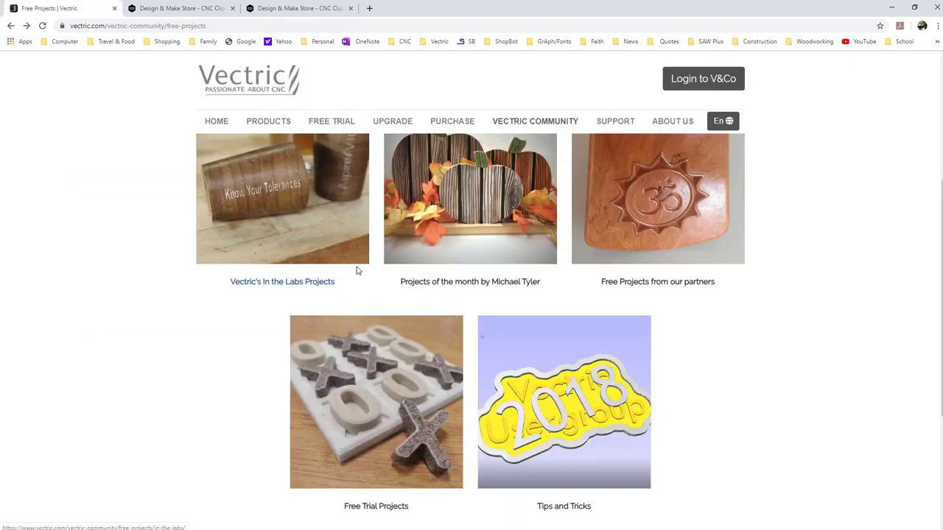
click(560, 407)
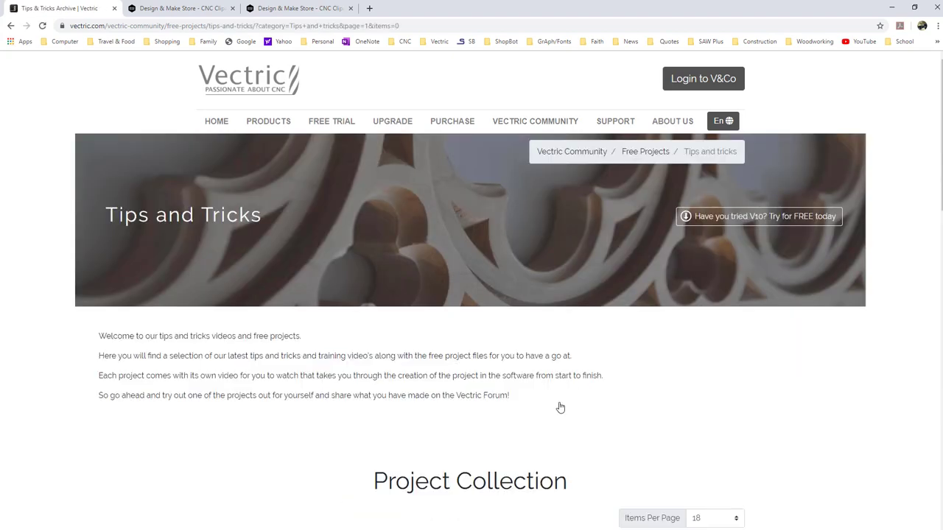
scroll(471, 366, down, 8)
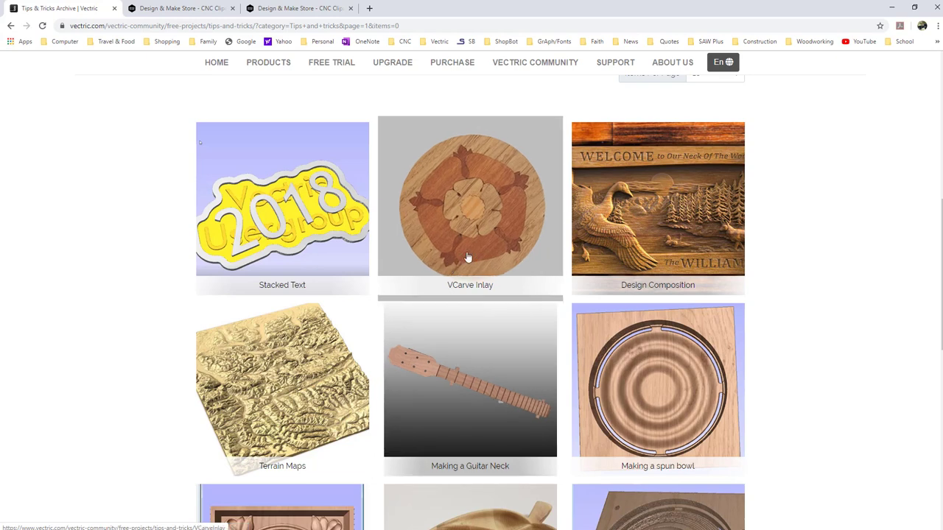
Review the Making a Guitar Neck project's video and required software, and return to the Tips and Tricks collection
click(459, 358)
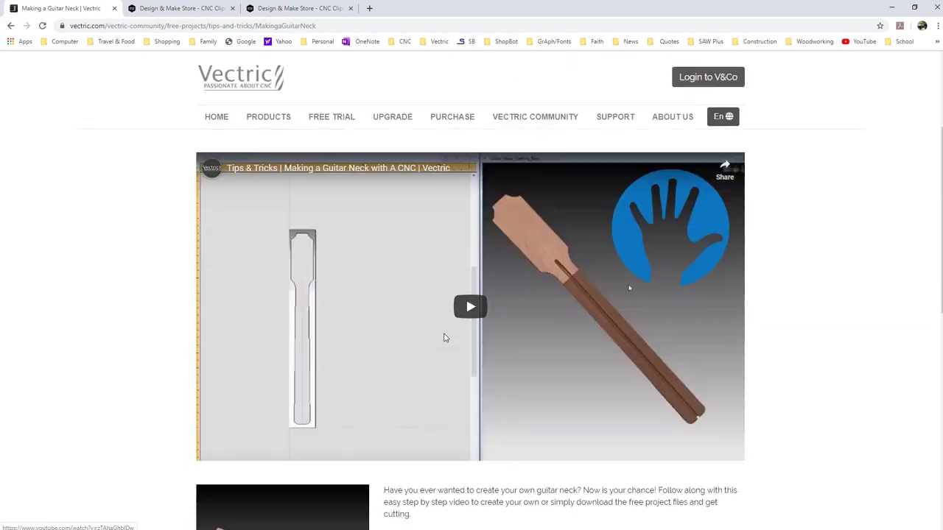
scroll(445, 339, down, 5)
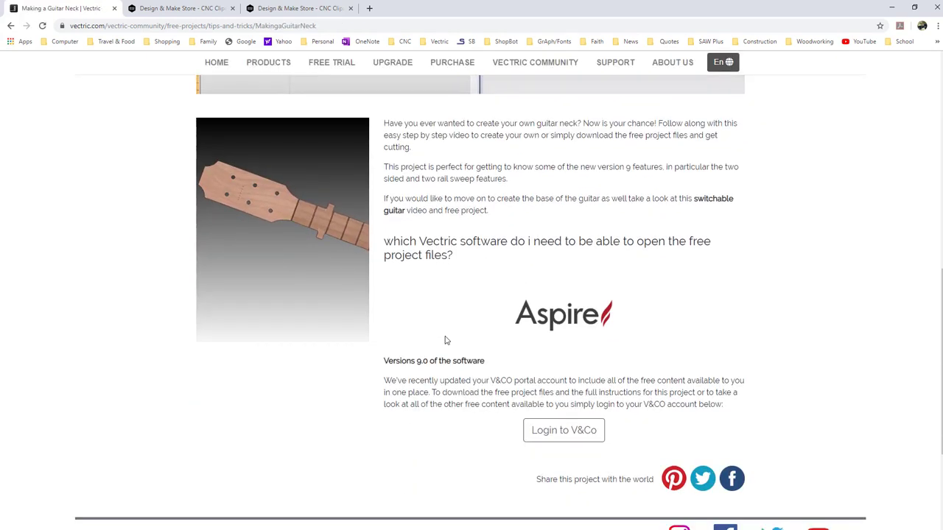
scroll(479, 324, up, 10)
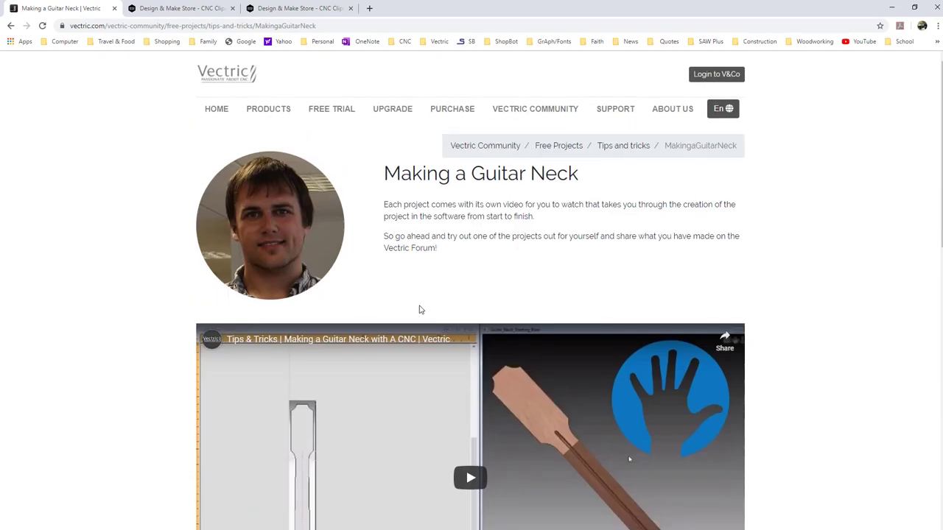
key(alt+Left)
scroll(452, 337, down, 4)
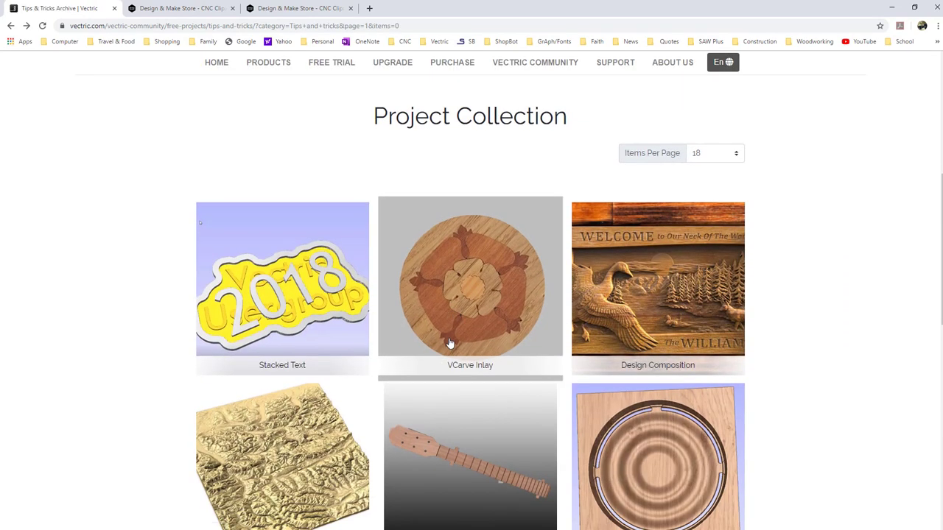
scroll(447, 339, down, 2)
scroll(443, 327, up, 3)
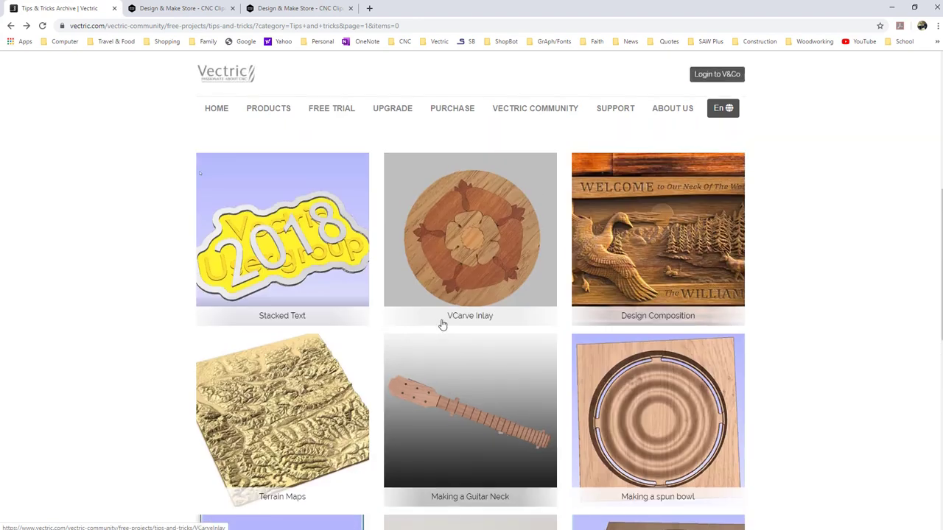
Go back to the Free Projects page and from there to the Vectric homepage
key(alt+Left)
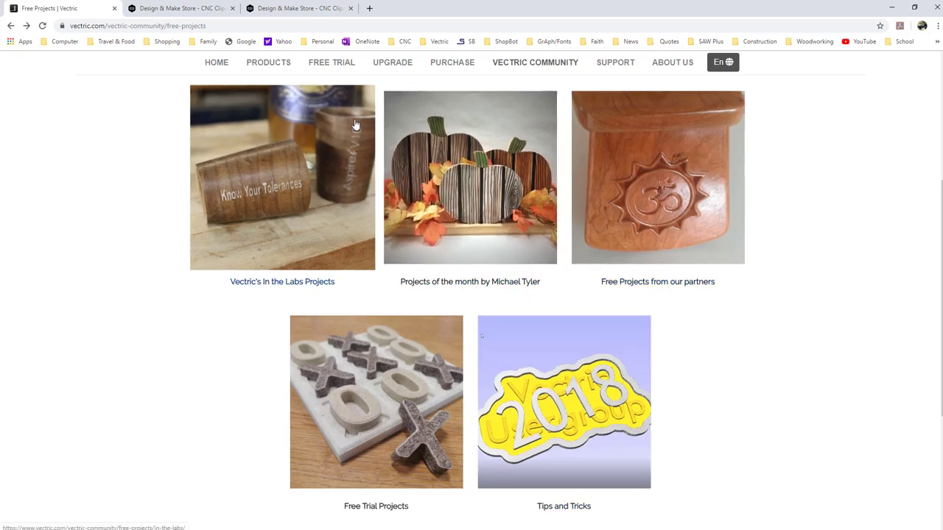
scroll(355, 125, up, 3)
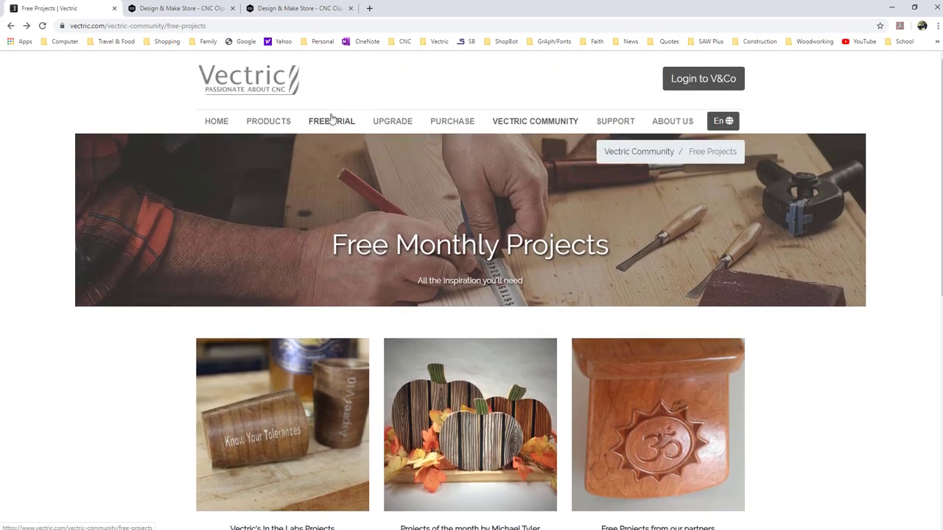
click(260, 93)
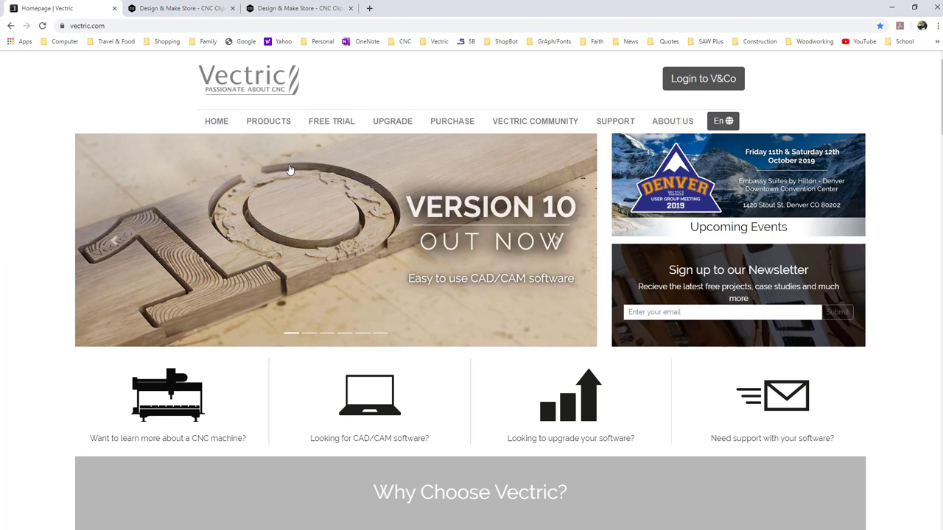
Open the Clipart product page and review what Design & Make offers
mouse_move(263, 124)
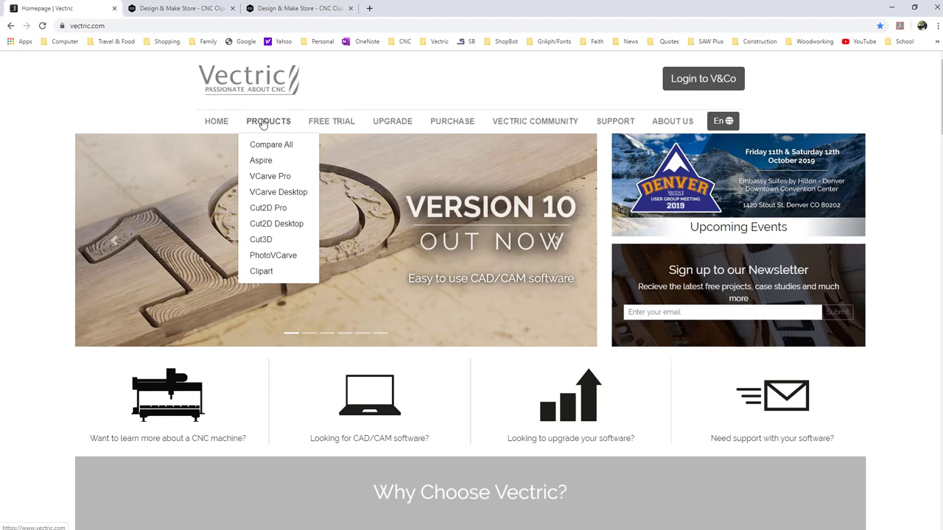
click(263, 272)
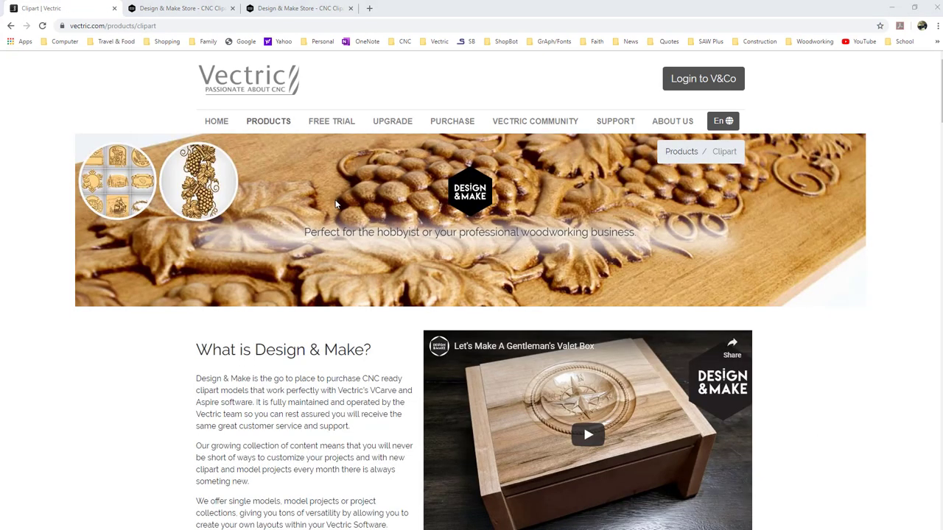
scroll(335, 204, down, 3)
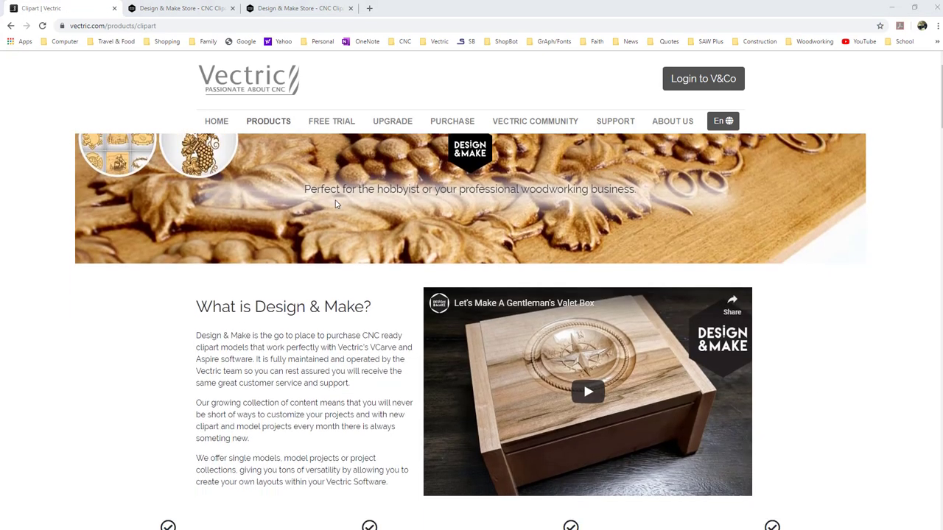
scroll(329, 194, down, 3)
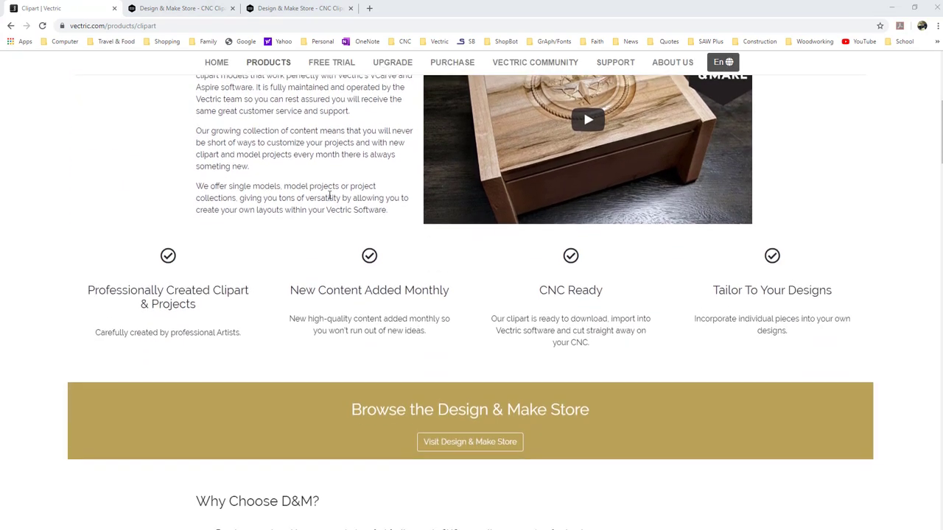
Visit the Design & Make Store, view the Electric Bass model's styles and return to the full product list
click(464, 312)
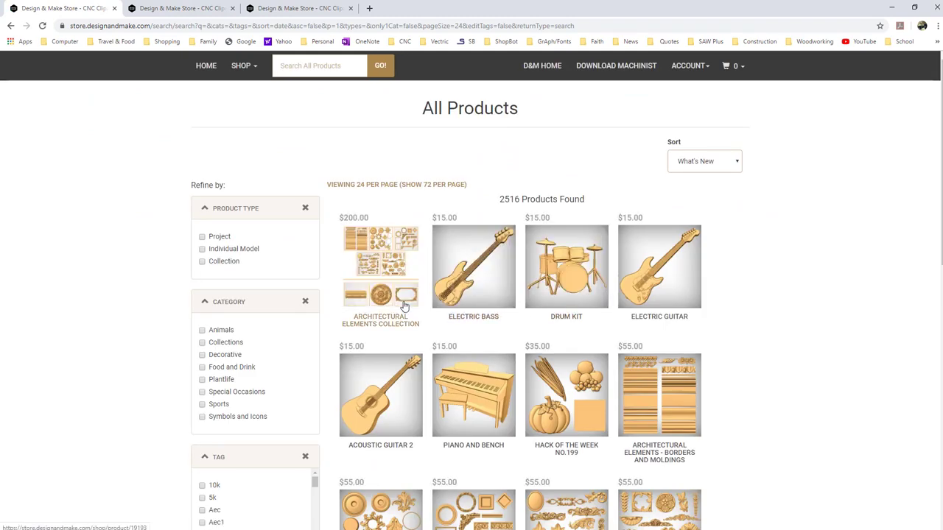
click(460, 275)
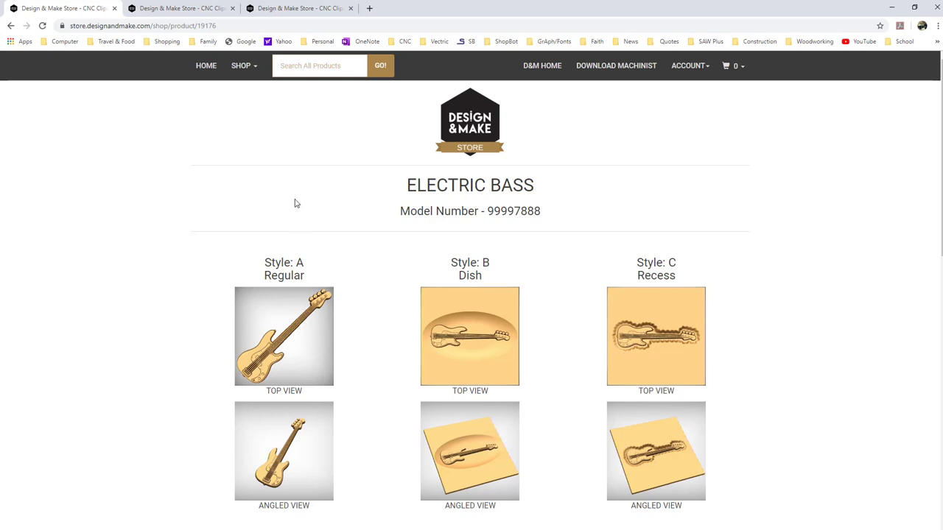
key(alt+Left)
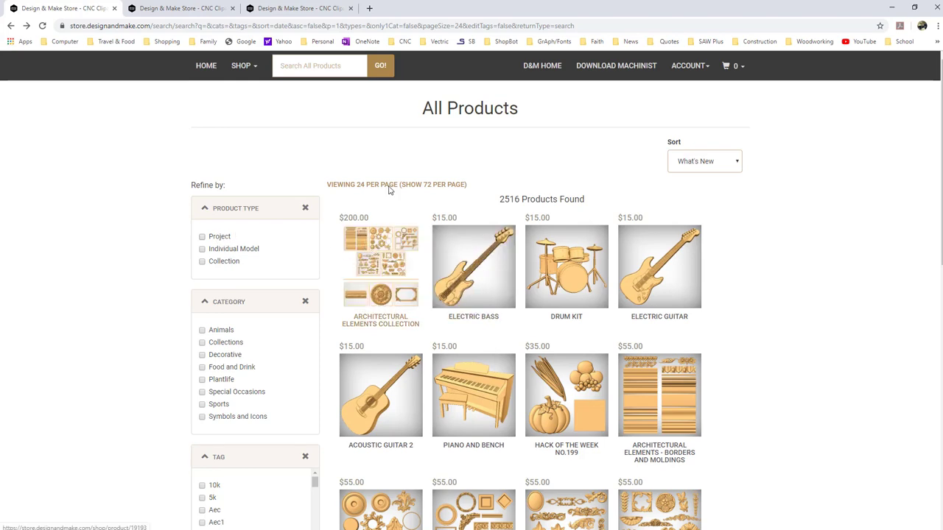
Switch to the Dogs of the World Collection No.1 page and review its included models, layouts and project sheets
click(317, 9)
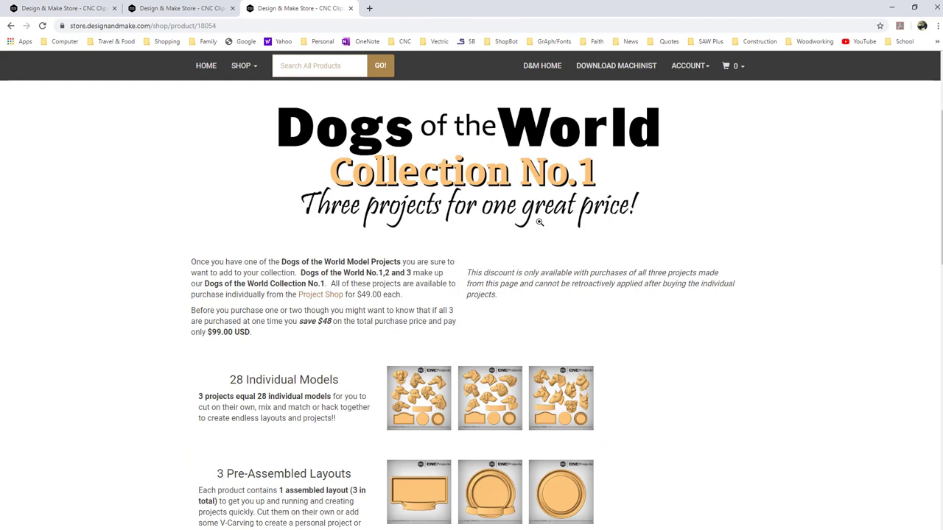
scroll(354, 346, down, 2)
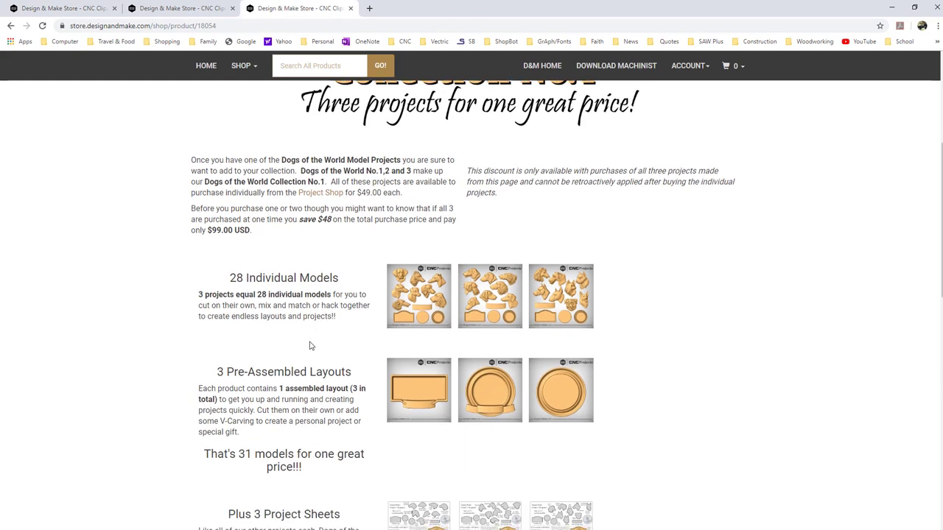
scroll(312, 344, down, 2)
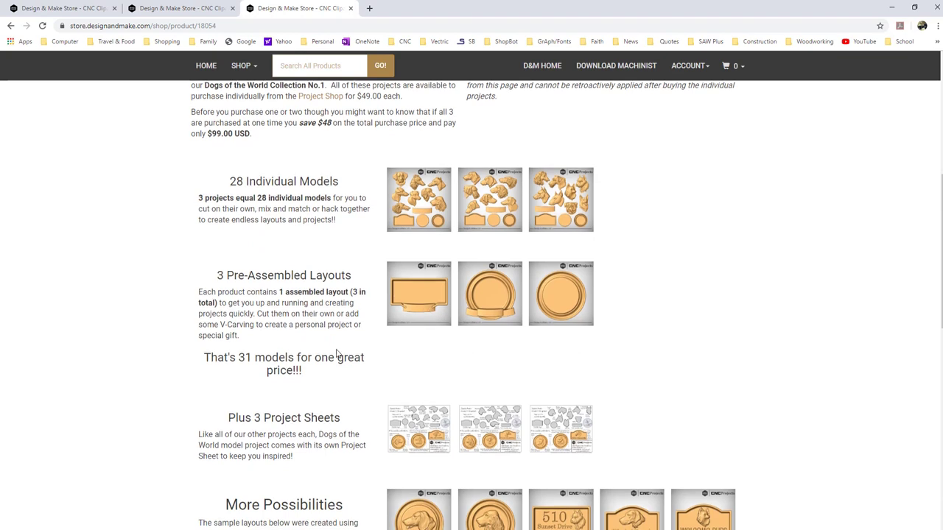
scroll(335, 351, down, 2)
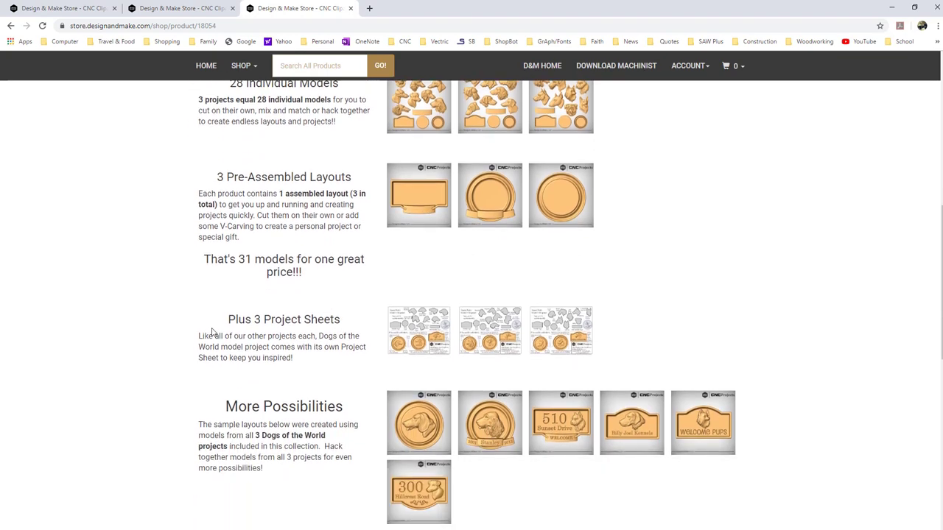
Enlarge the first Dogs of the World project sheet, then return to the dogs search results and look through them
click(435, 332)
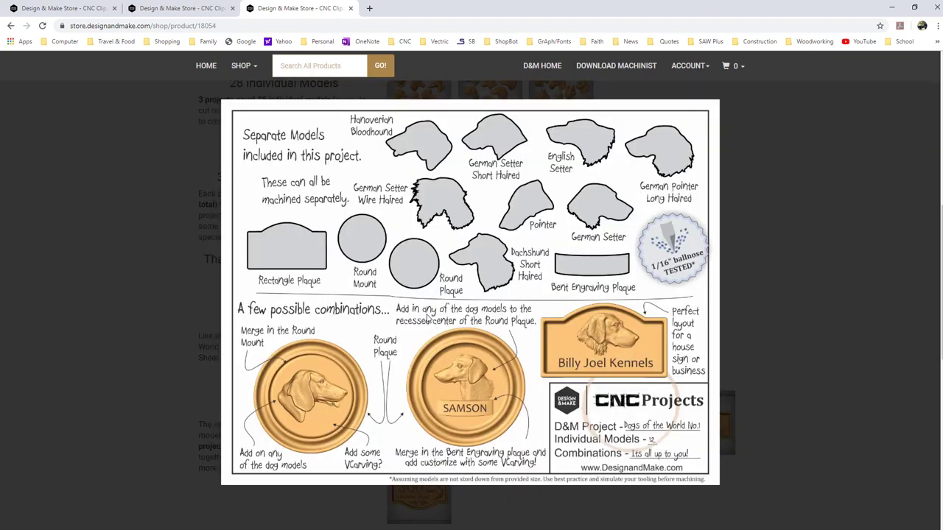
click(11, 25)
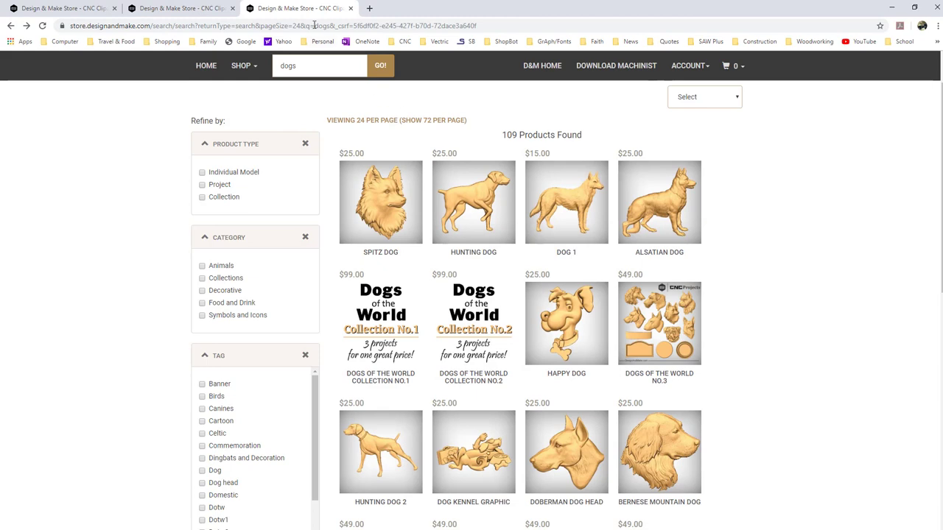
scroll(469, 336, down, 2)
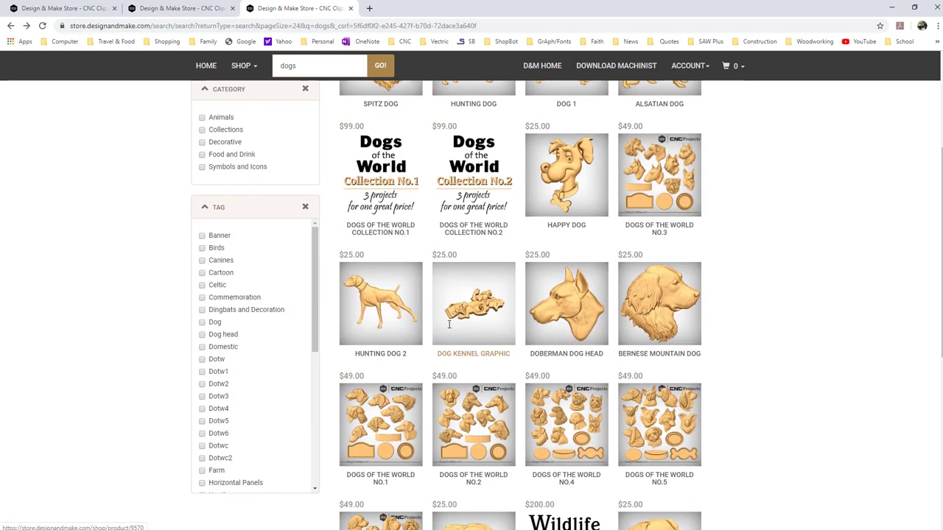
scroll(413, 324, up, 2)
Reopen the Dogs of the World Collection No.1 page and review its models, layouts, sample combinations and collection price
click(398, 314)
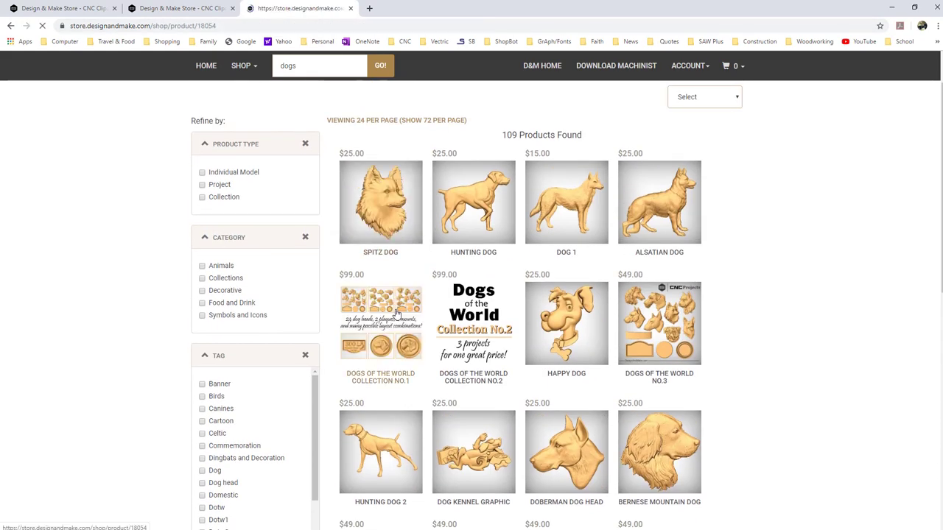
scroll(411, 298, down, 4)
scroll(413, 302, down, 4)
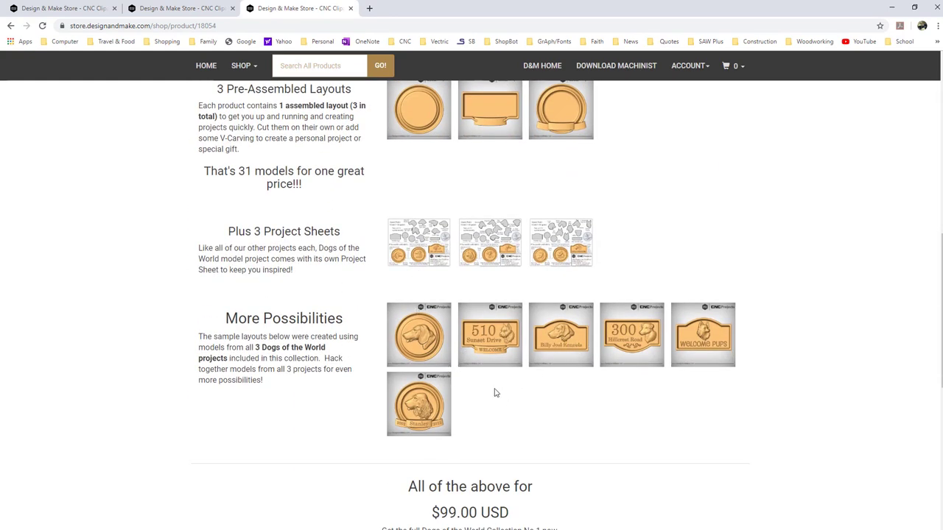
scroll(492, 394, down, 2)
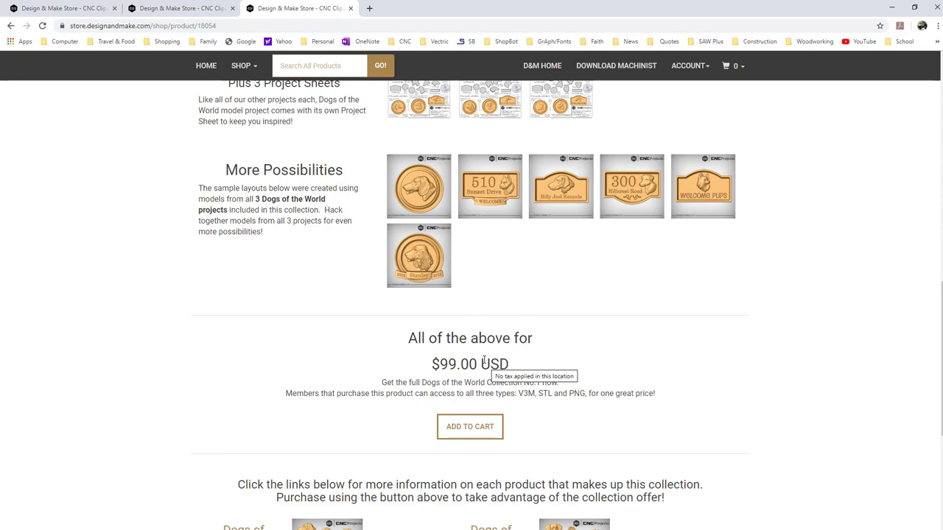
scroll(507, 274, up, 2)
scroll(505, 272, up, 3)
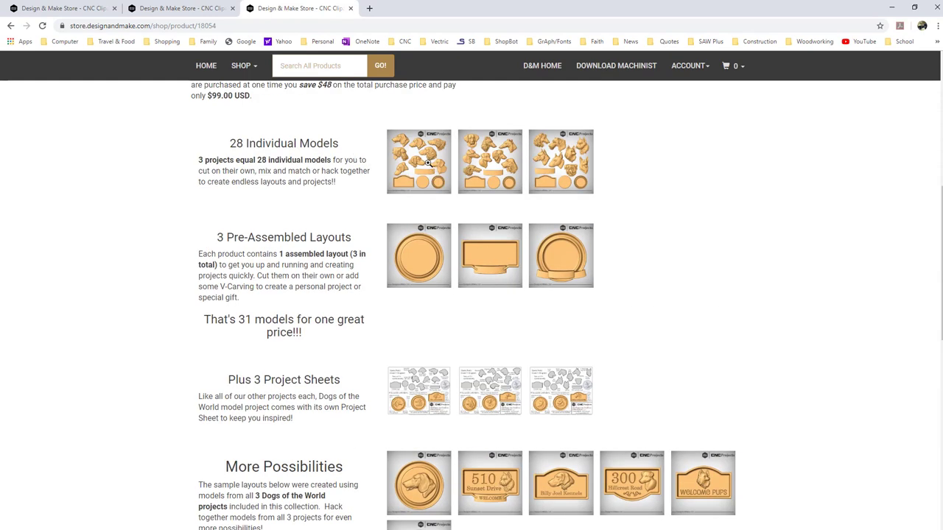
scroll(469, 156, up, 3)
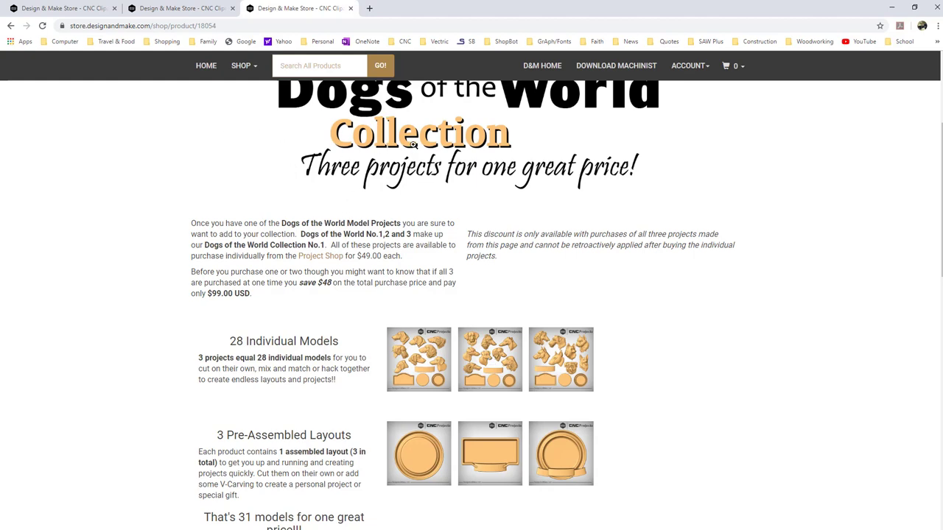
Switch to the Design & Make Store homepage and search all products for "free"
click(205, 8)
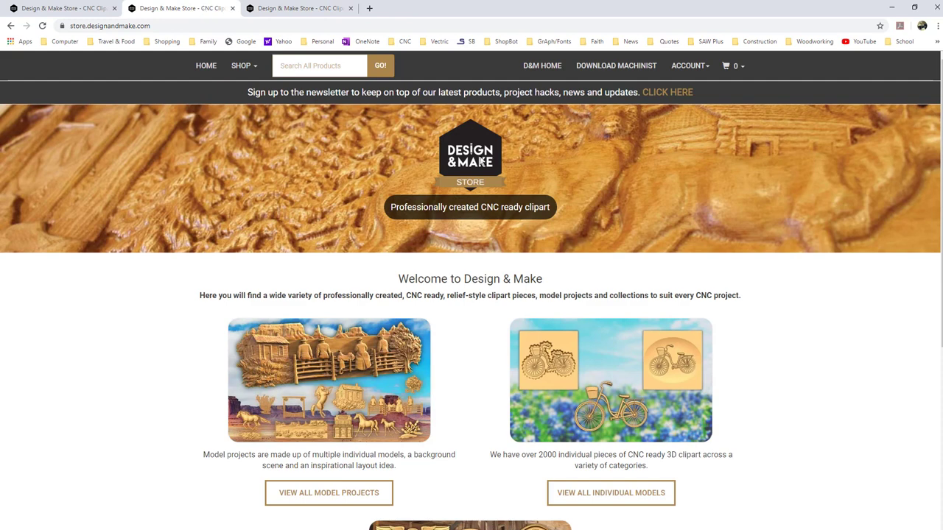
click(302, 64)
click(301, 66)
text(free)
key(Return)
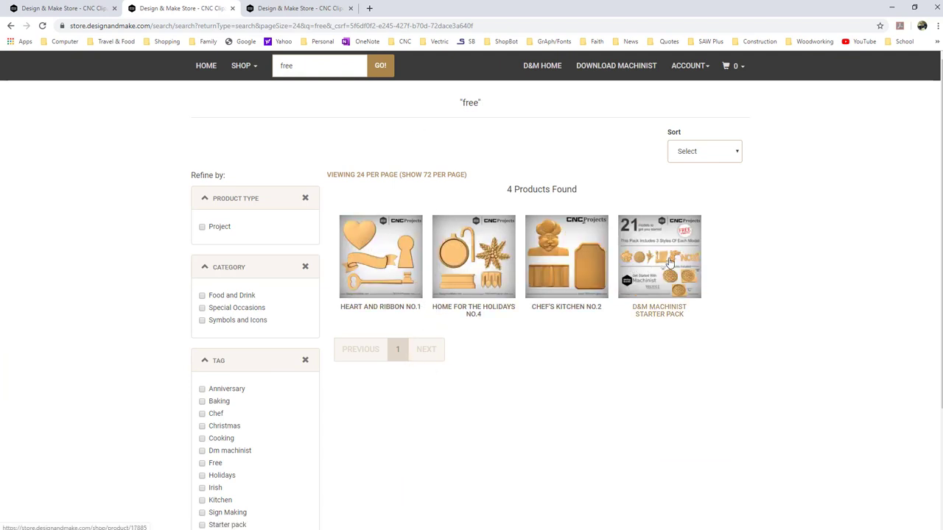
Open the store's account sign-up form, review its required fields and return to the free product results
click(706, 67)
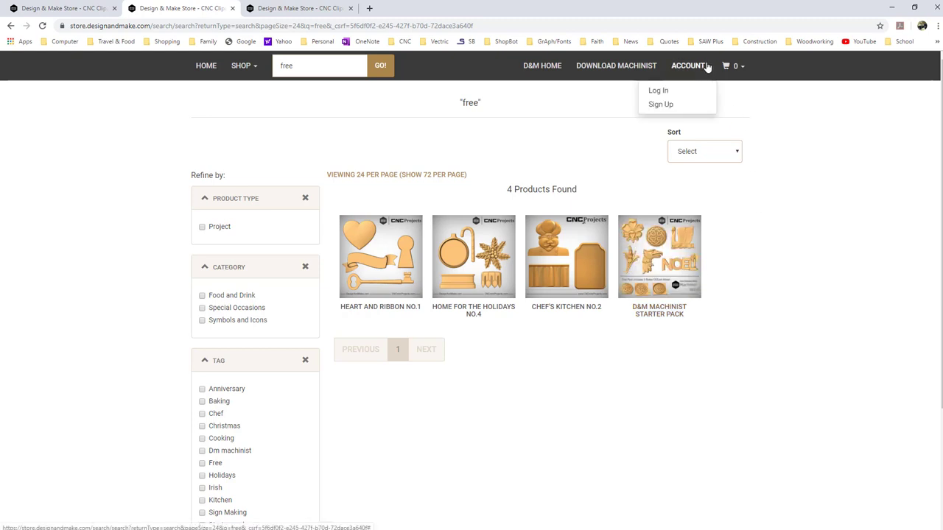
click(671, 104)
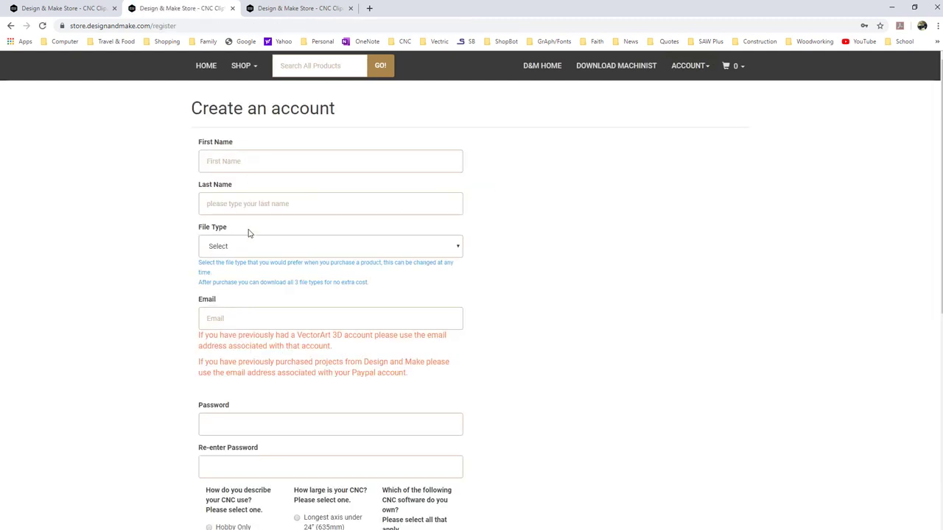
scroll(251, 240, down, 2)
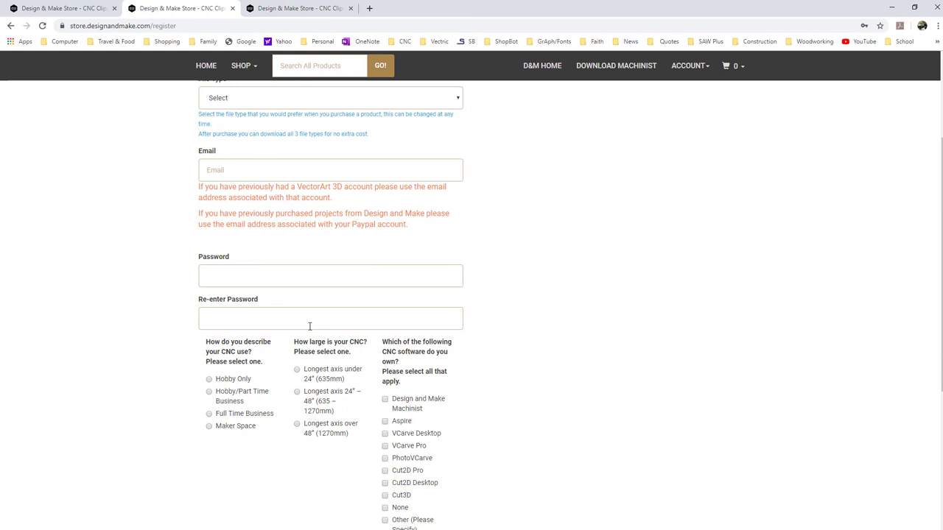
scroll(235, 312, down, 1)
scroll(369, 370, down, 3)
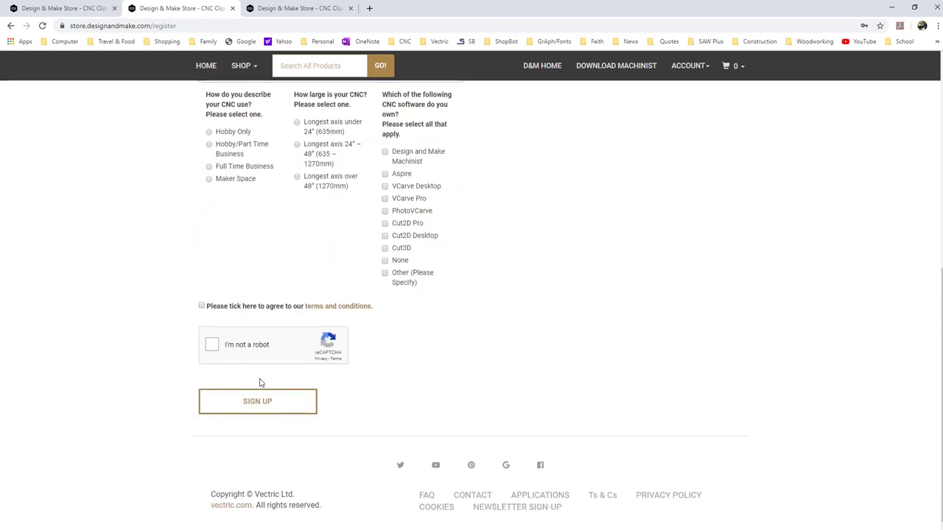
scroll(492, 280, up, 3)
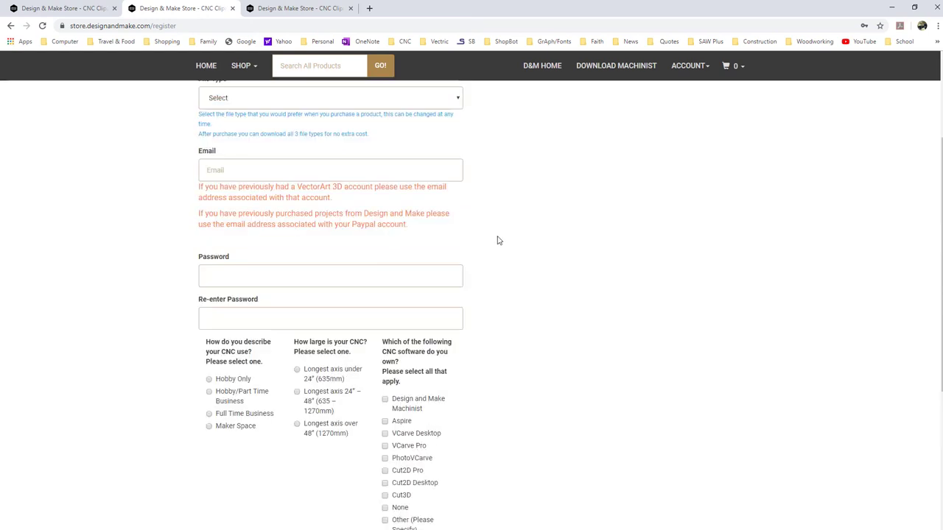
scroll(496, 235, up, 2)
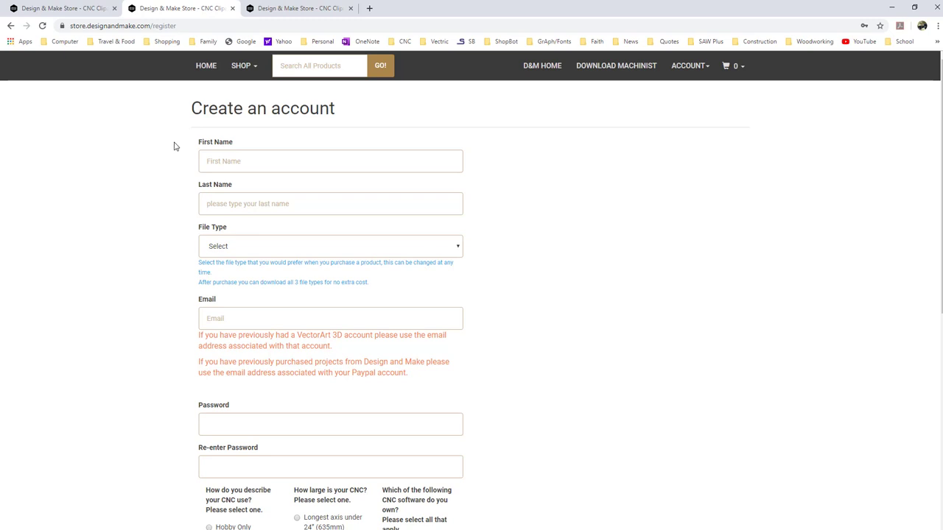
key(alt+Left)
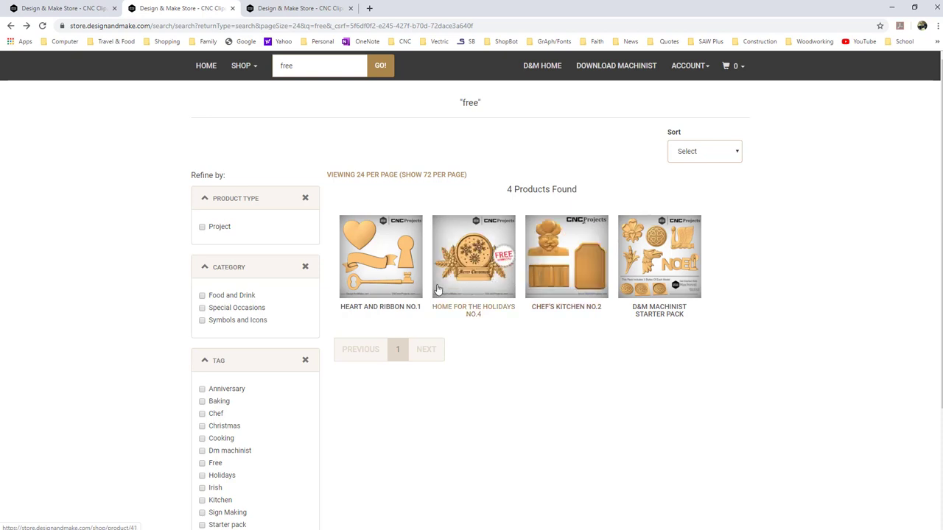
Open the free Heart and Ribbon No.1 project, review its contents and enlarge the "I LOVE YOU" sample photo
click(395, 281)
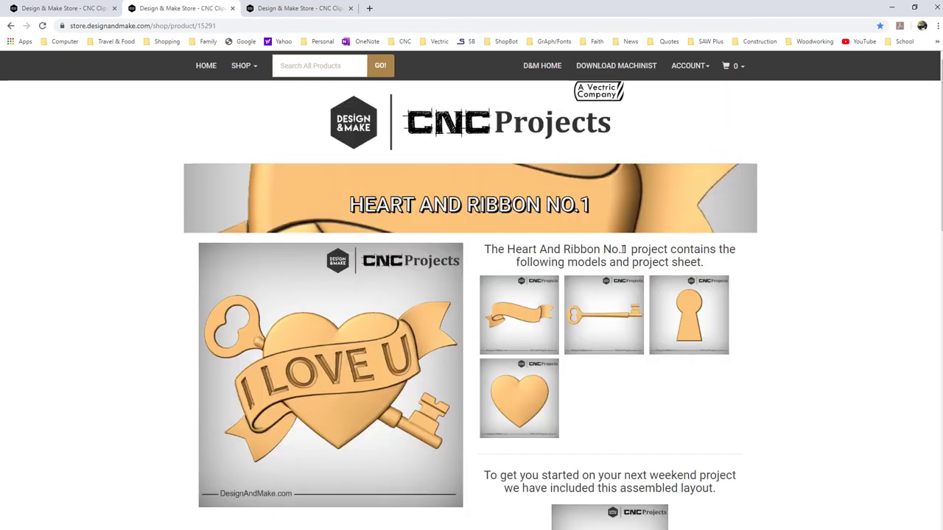
scroll(361, 359, down, 3)
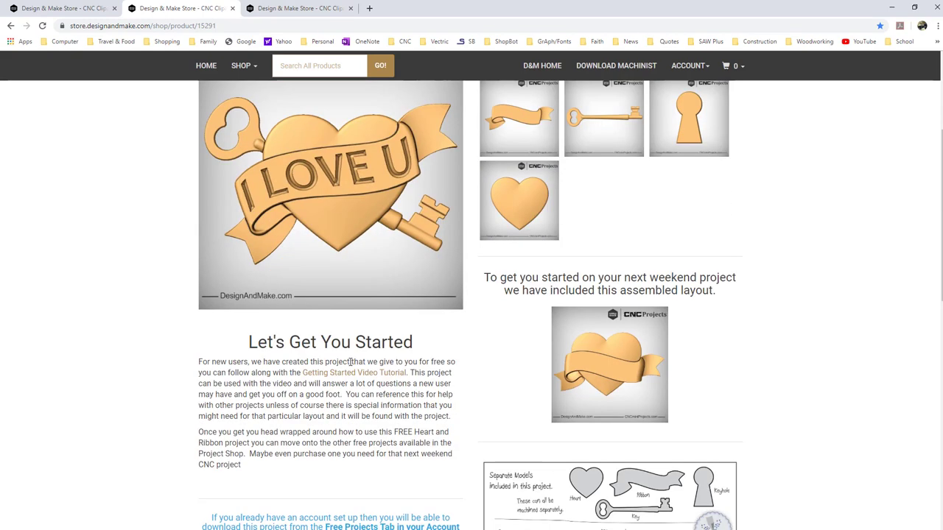
scroll(339, 351, down, 1)
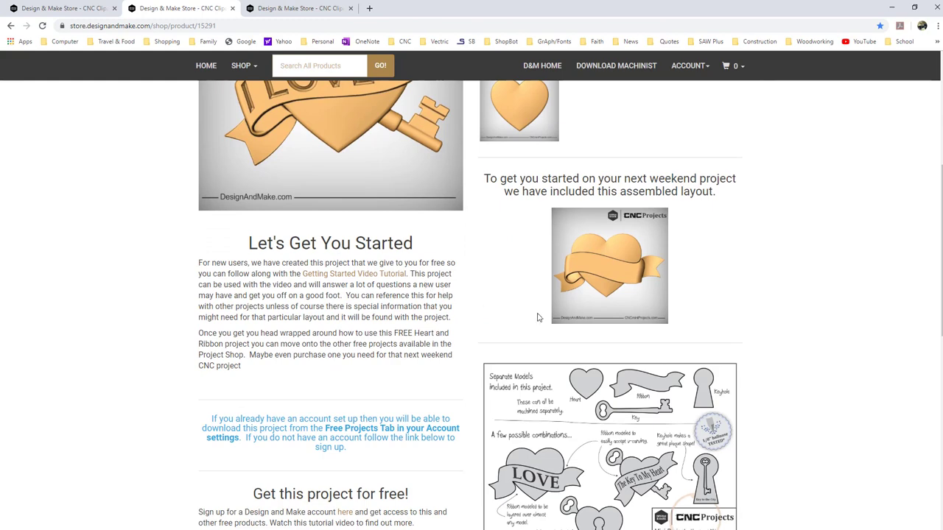
scroll(560, 324, down, 2)
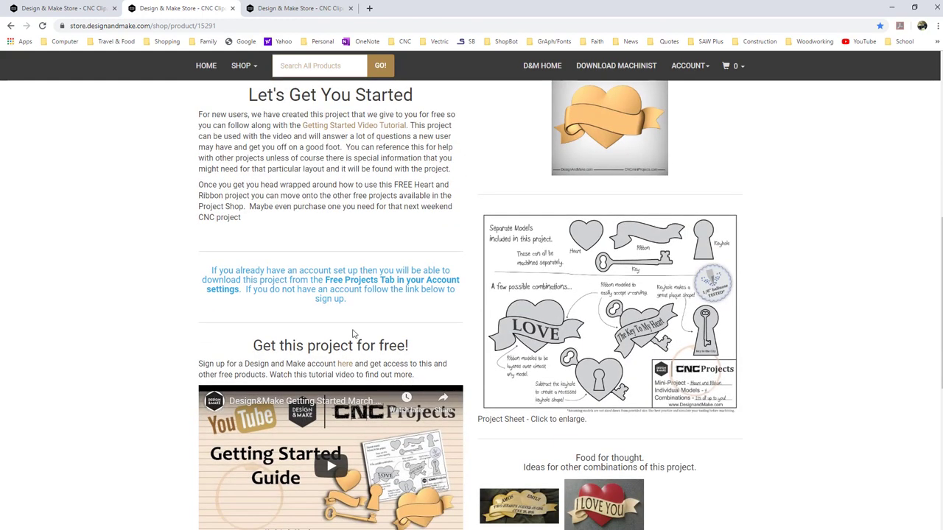
scroll(215, 402, down, 1)
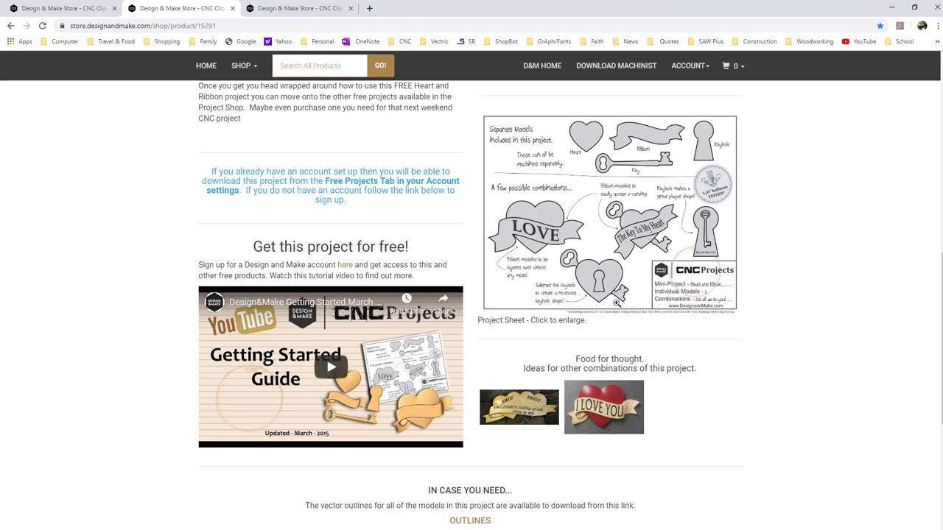
click(599, 406)
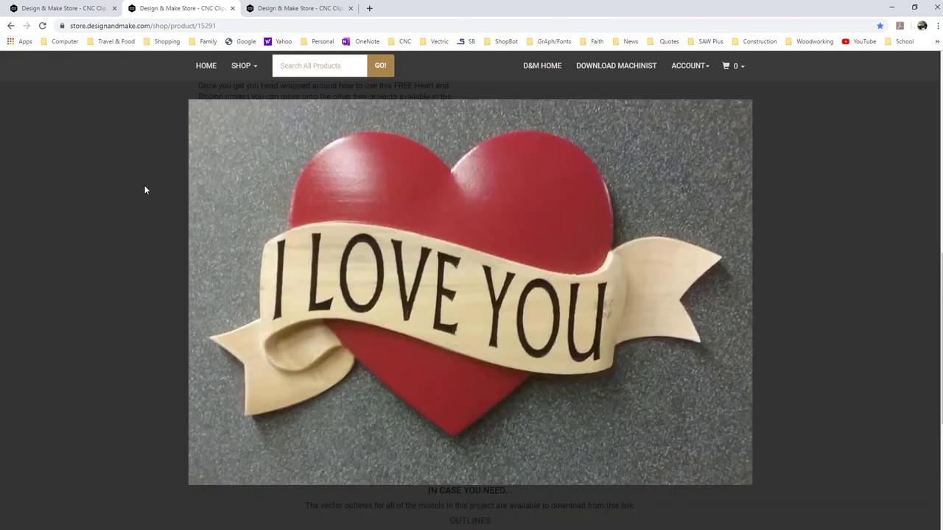
Return to the free product results and reopen Heart and Ribbon No.1 to review its project sheet, sign-up details and getting-started video section
key(alt+Left)
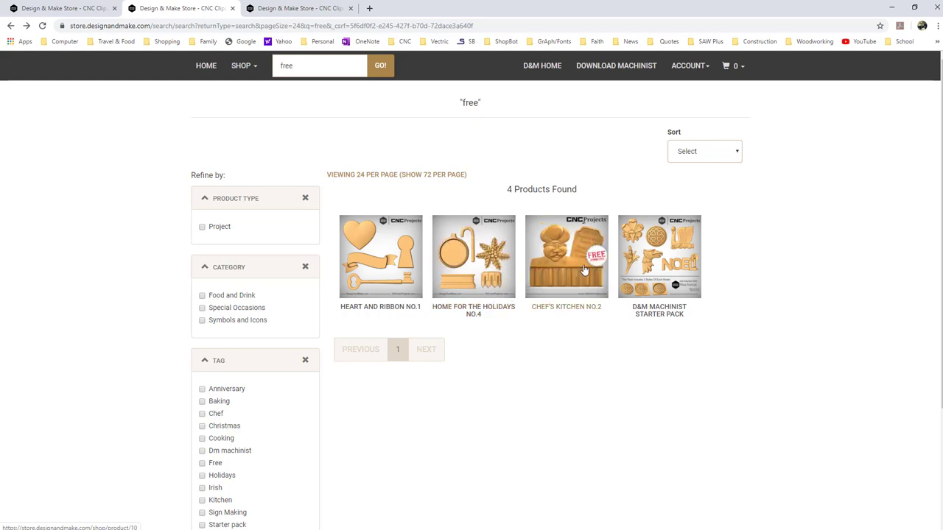
click(402, 253)
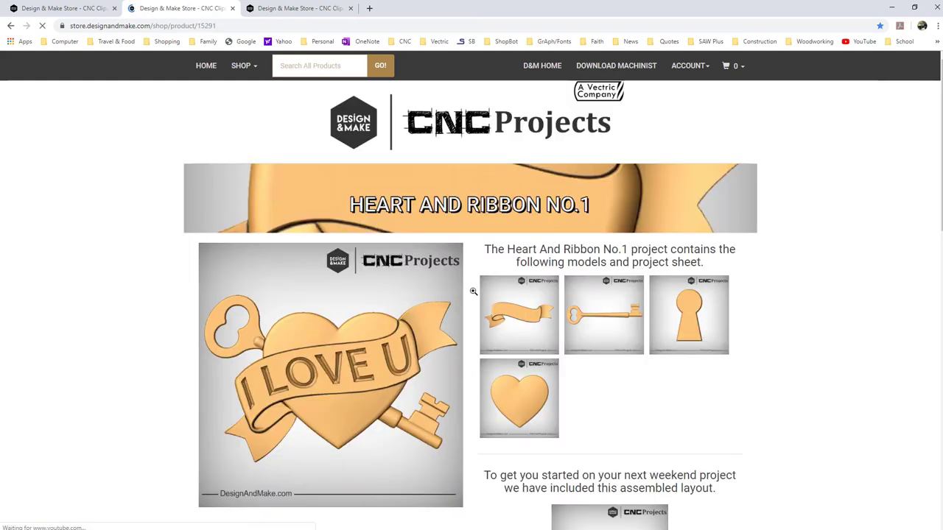
scroll(577, 414, down, 5)
scroll(576, 414, down, 2)
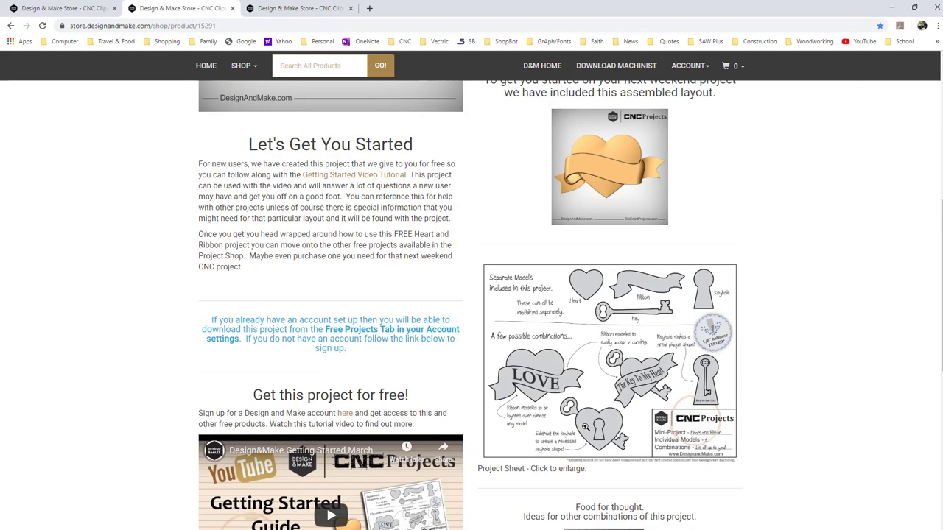
scroll(364, 415, down, 2)
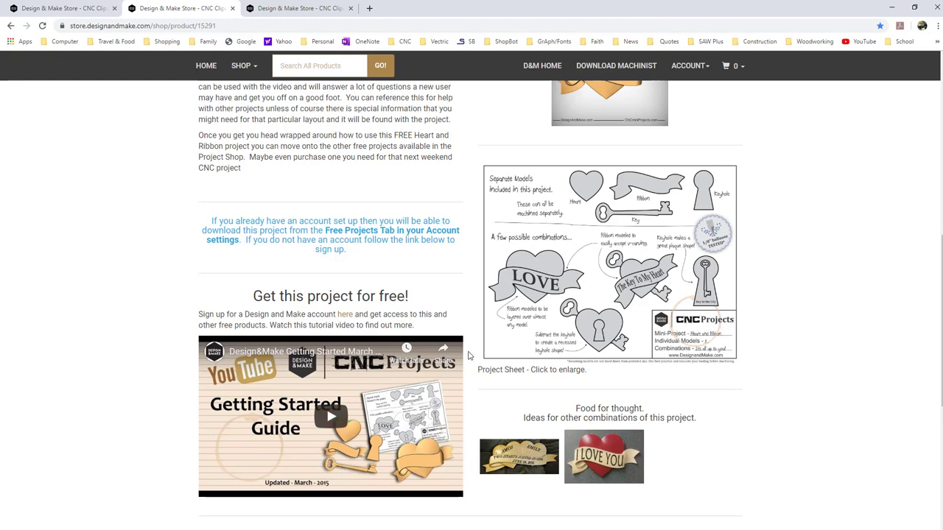
scroll(427, 337, up, 2)
scroll(426, 333, up, 5)
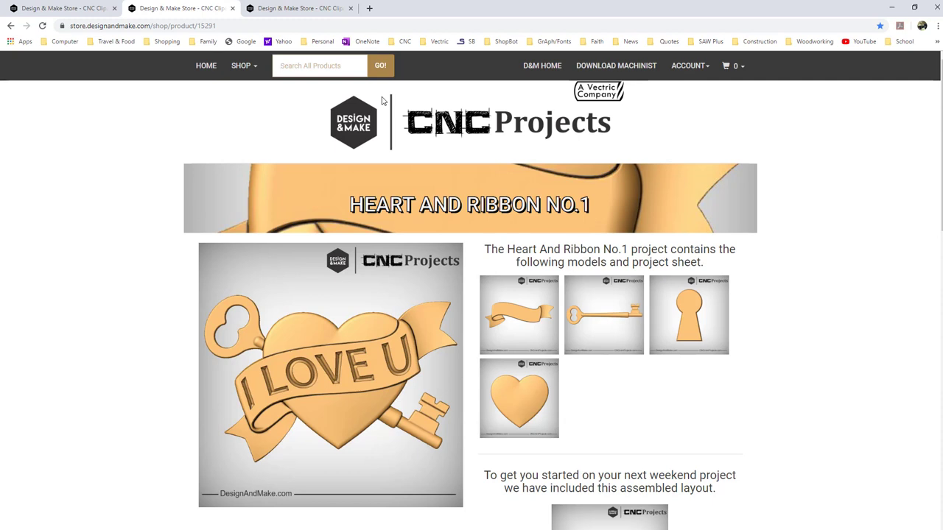
Search the store for "football" and open the Pick-Up League - Football project
text(football)
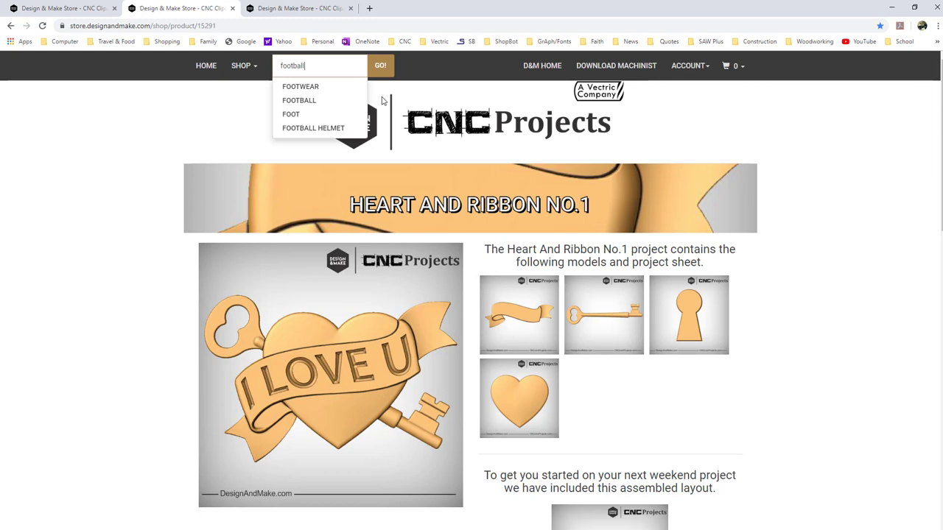
key(Return)
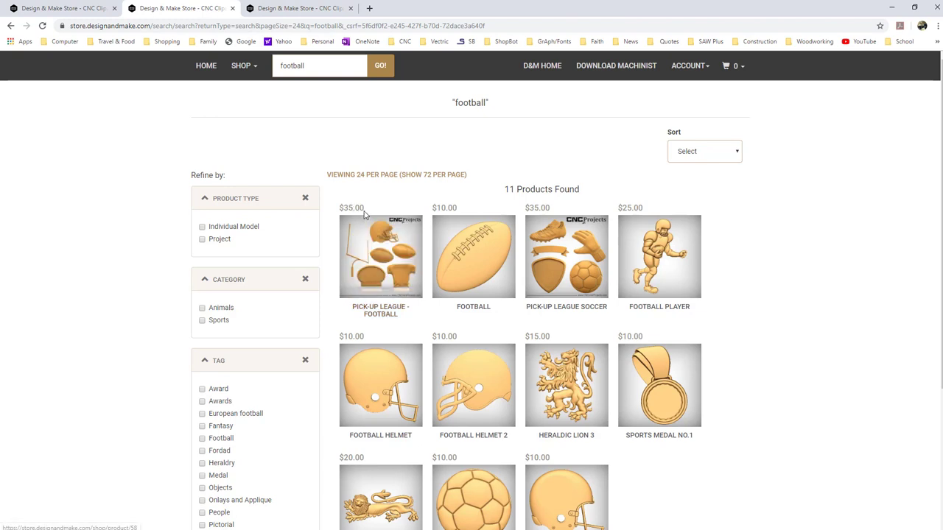
click(385, 249)
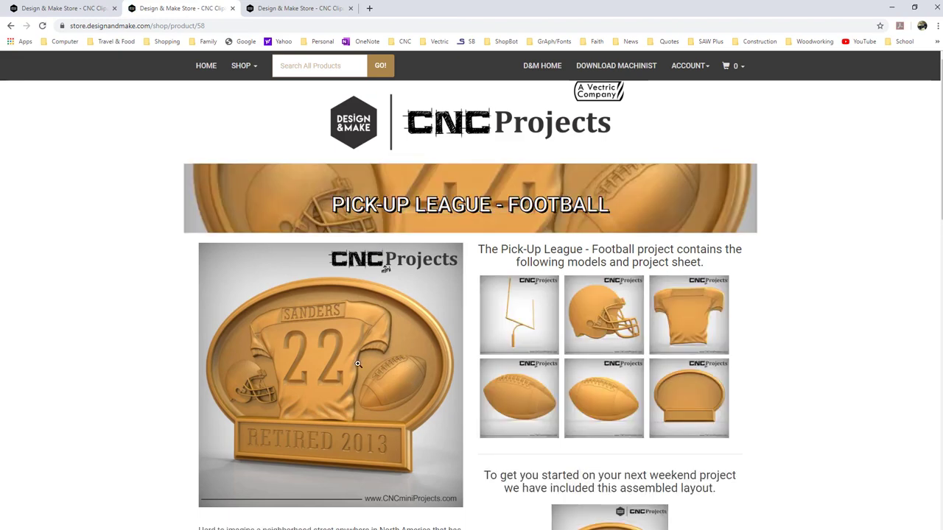
Review the football project's description, individual models, assembled layout and project sheet
scroll(357, 364, down, 5)
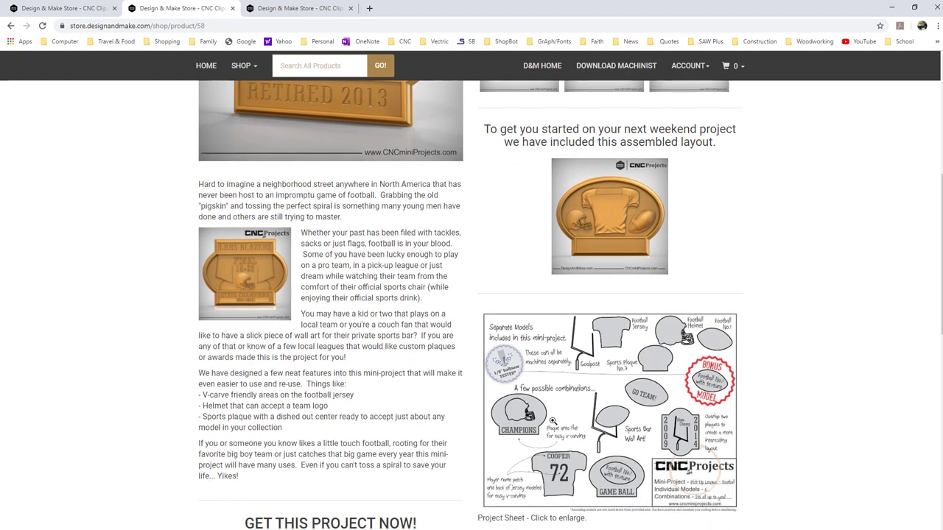
scroll(553, 421, down, 3)
scroll(506, 432, up, 6)
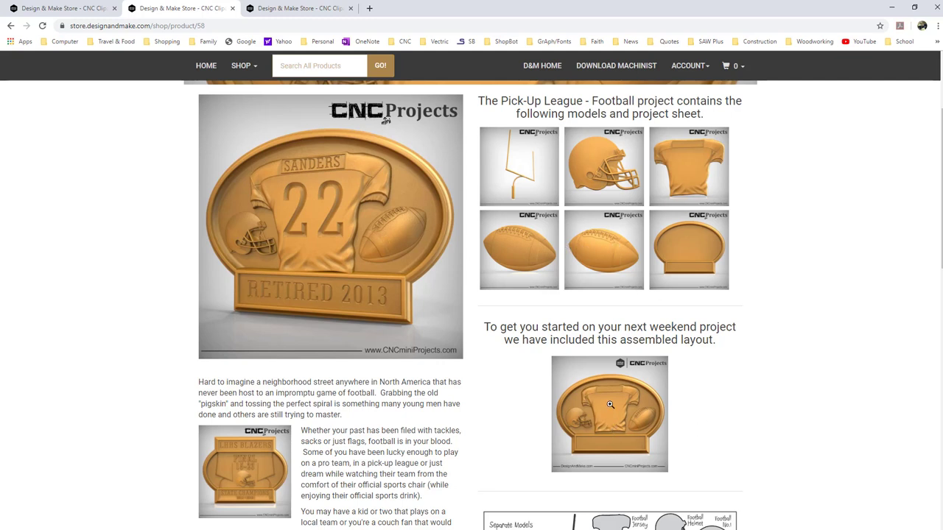
scroll(588, 408, down, 2)
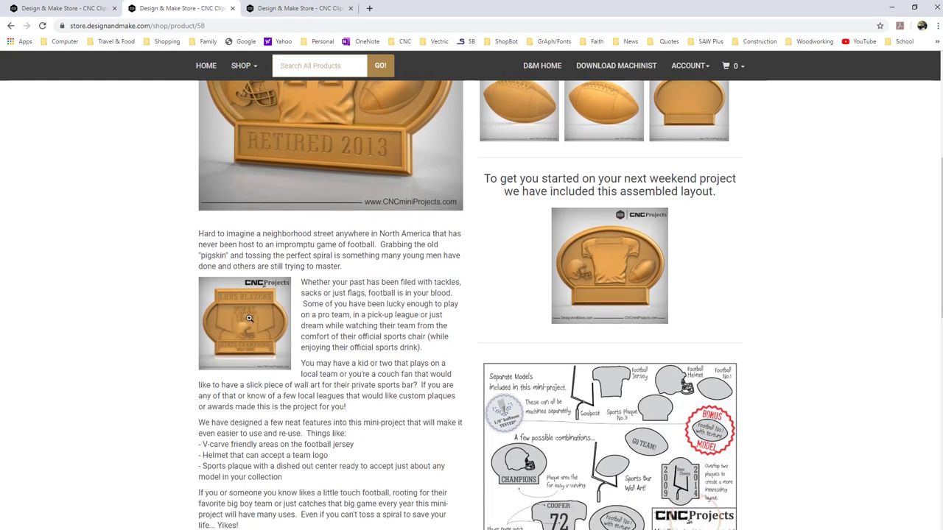
scroll(484, 282, up, 2)
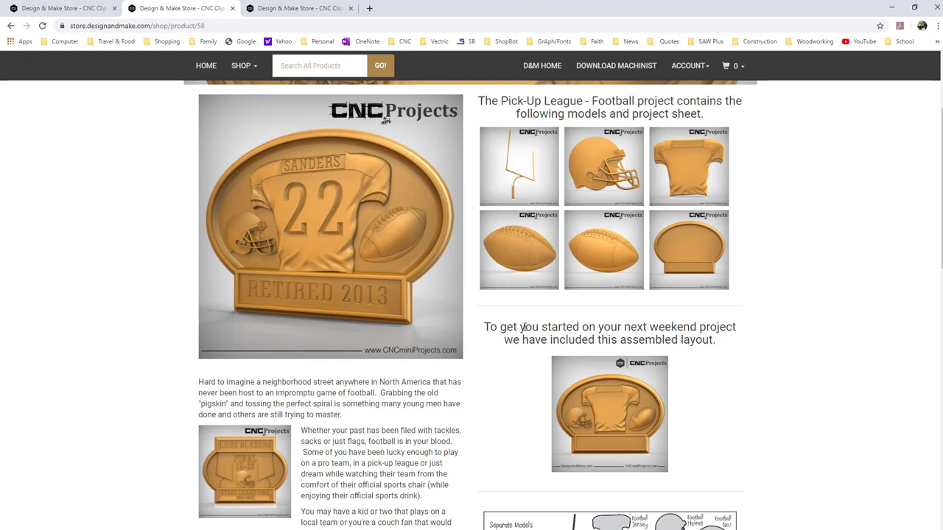
Switch to VCarve Pro and create a new single-sided 16 x 10 x 0.75 inch job with Very High (7 x Slower) modeling resolution
scroll(608, 354, down, 2)
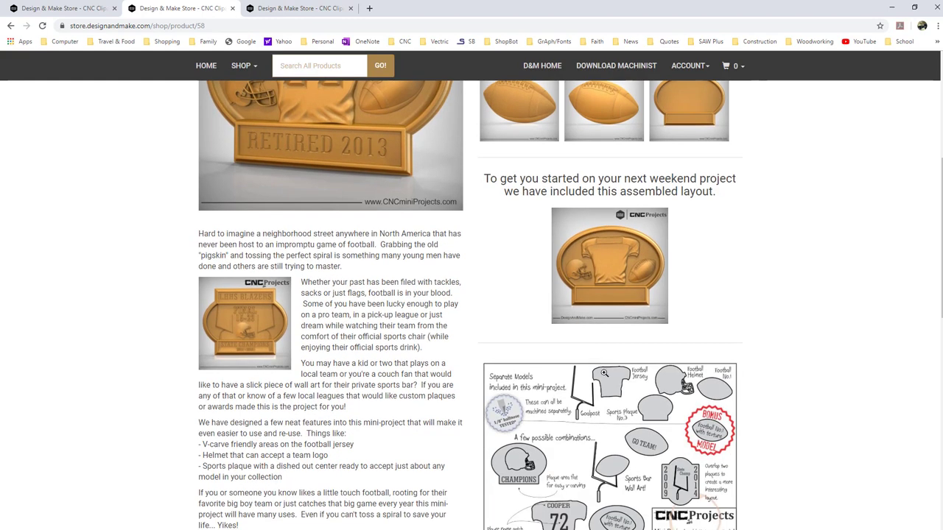
scroll(424, 335, up, 2)
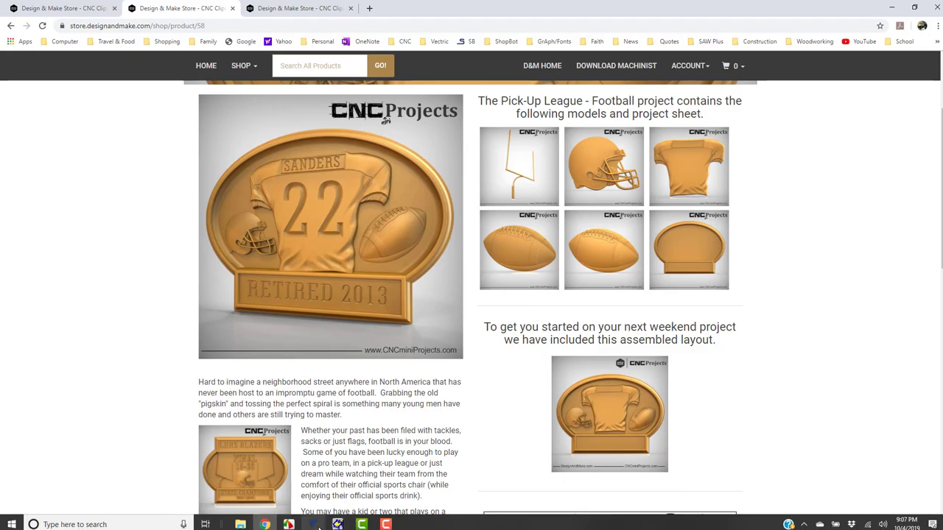
click(315, 524)
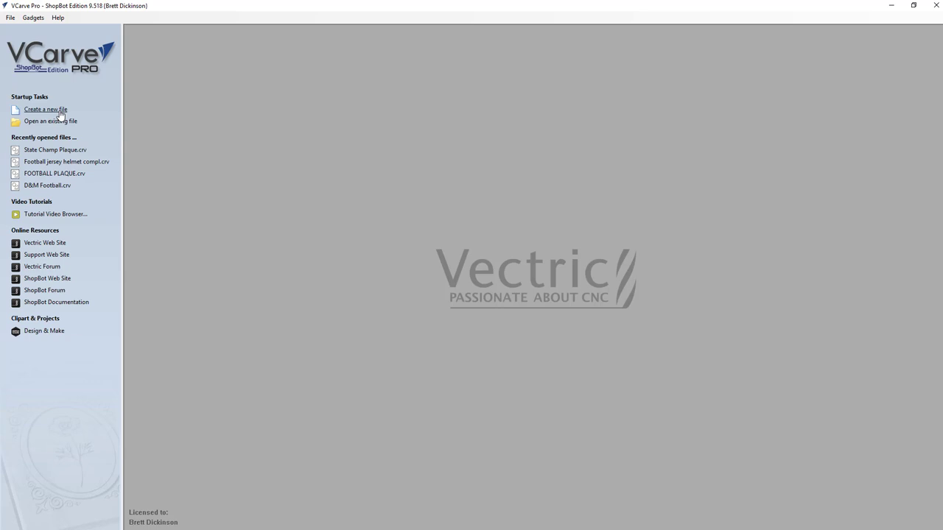
click(61, 110)
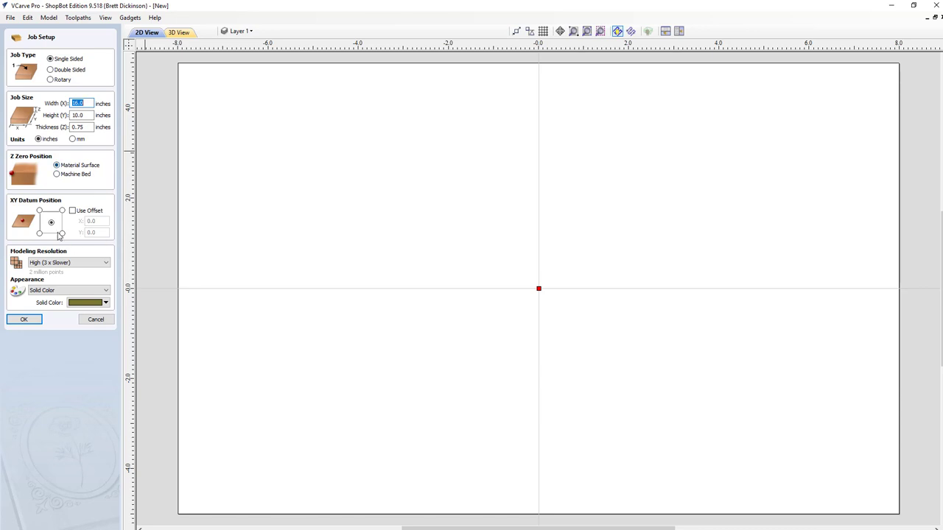
click(107, 264)
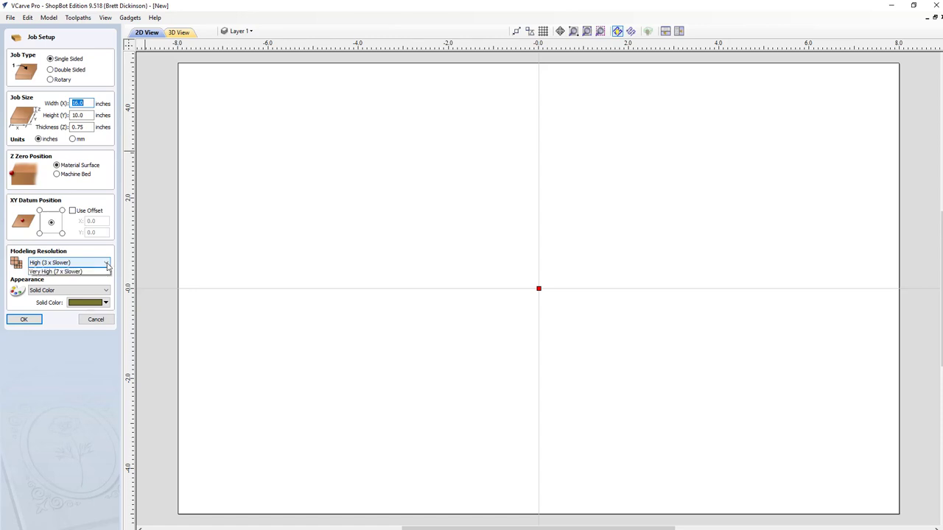
click(91, 285)
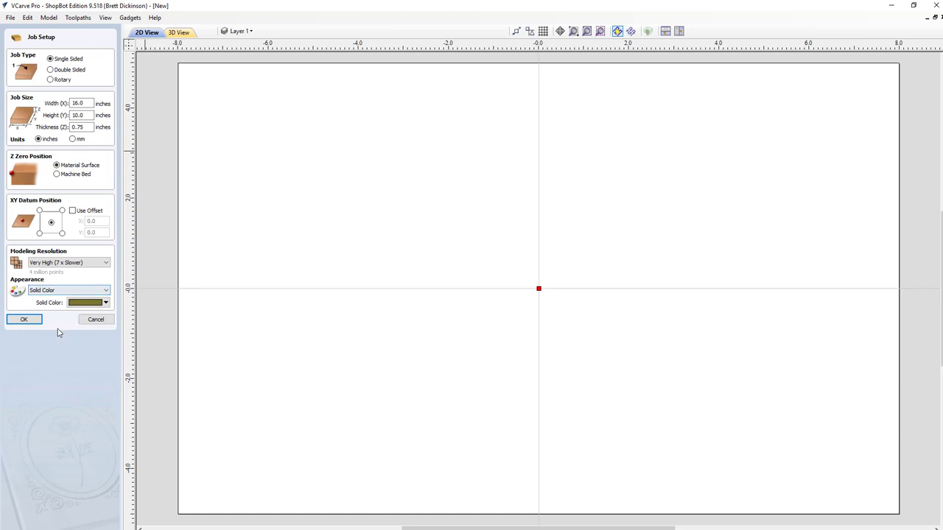
click(24, 320)
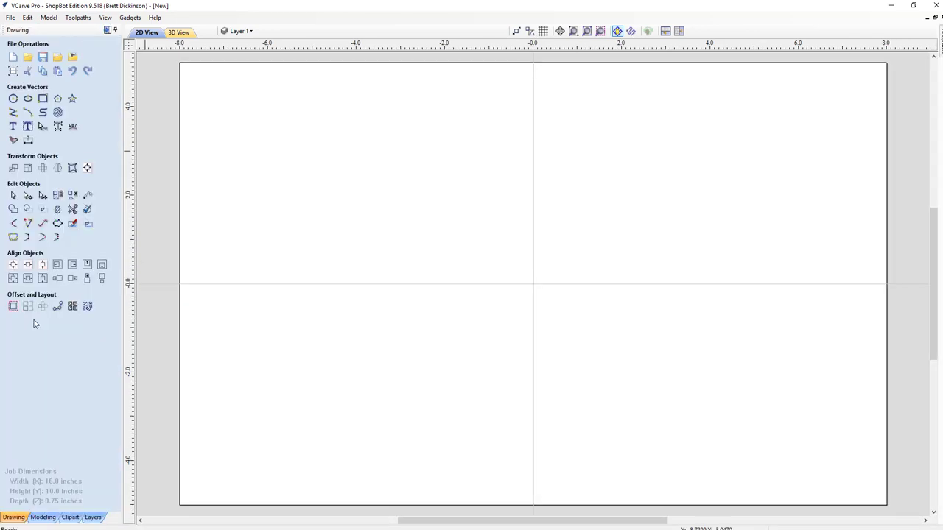
Place the Sports Plaque No.3 model from the Design&Make "Pick-Up League - Football" clipart folder in the job
click(70, 517)
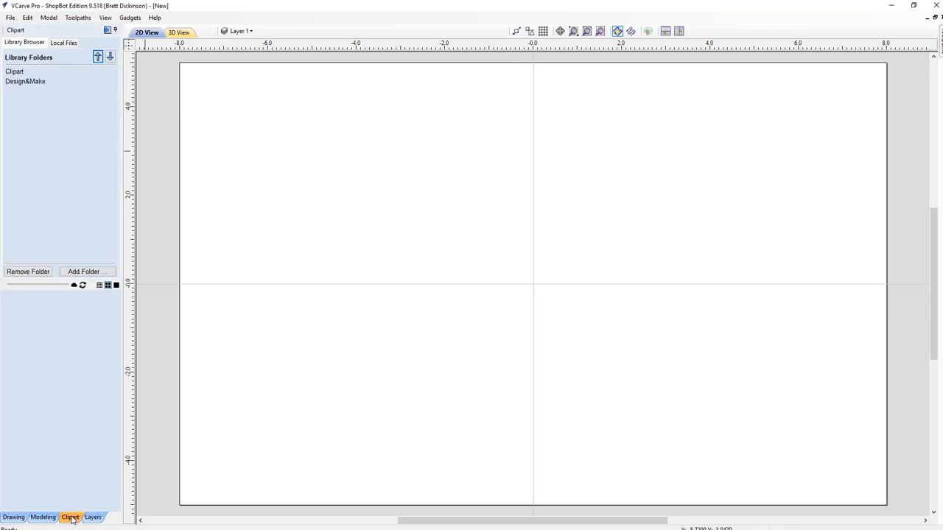
click(34, 82)
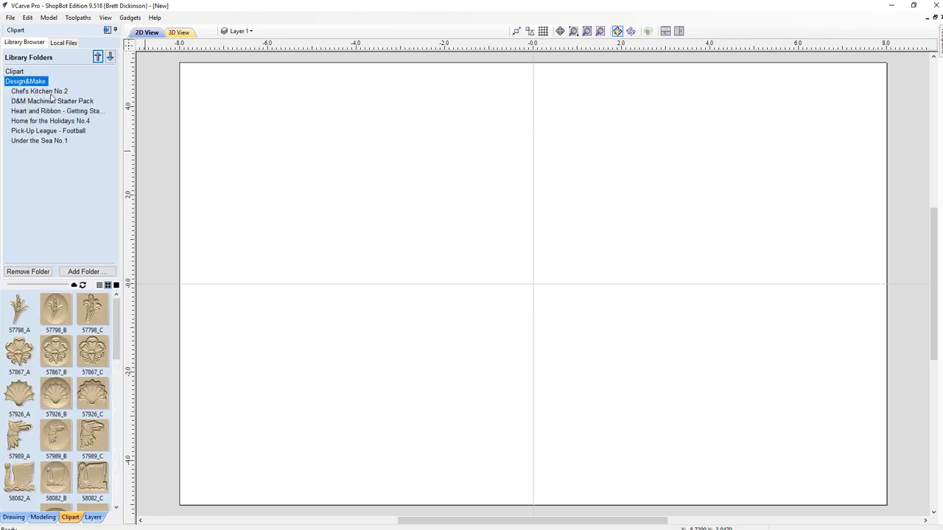
click(78, 132)
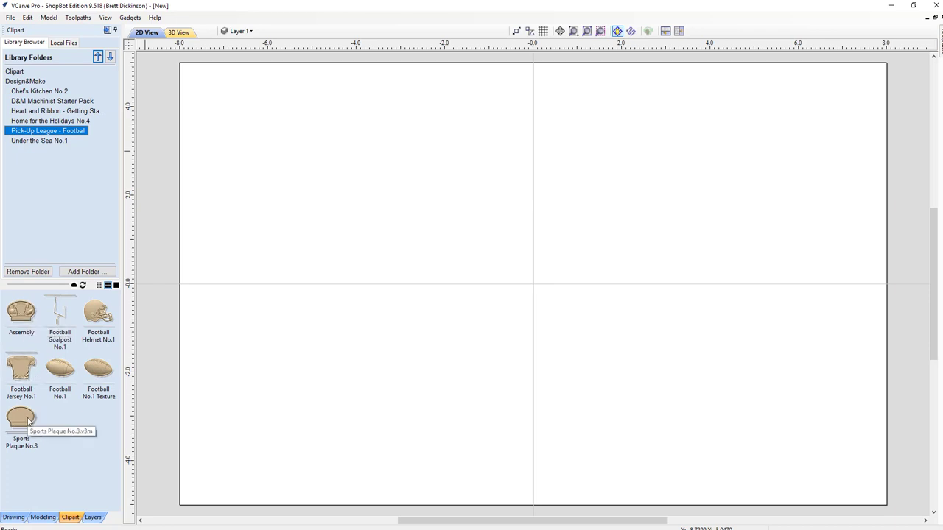
drag(27, 420, 315, 215)
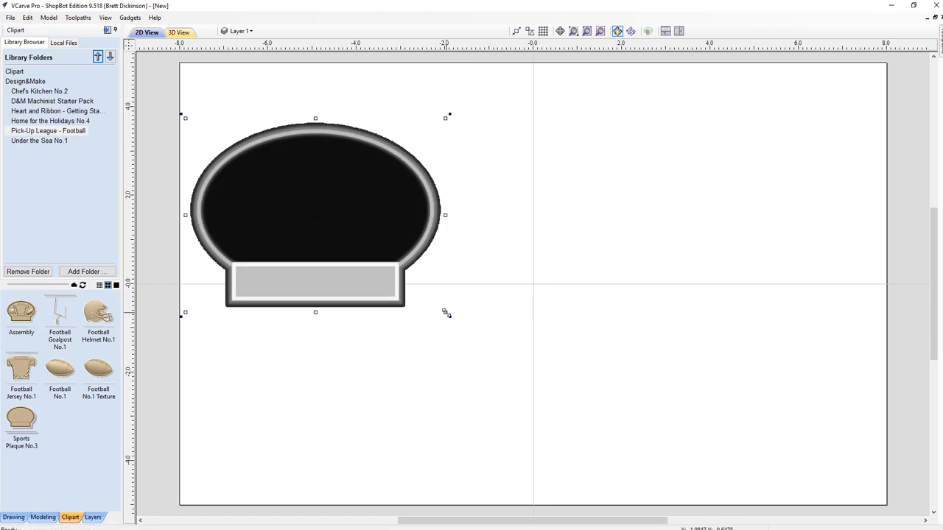
Enlarge the sports plaque to about 12 inches wide and center it in the material
drag(446, 313, 686, 411)
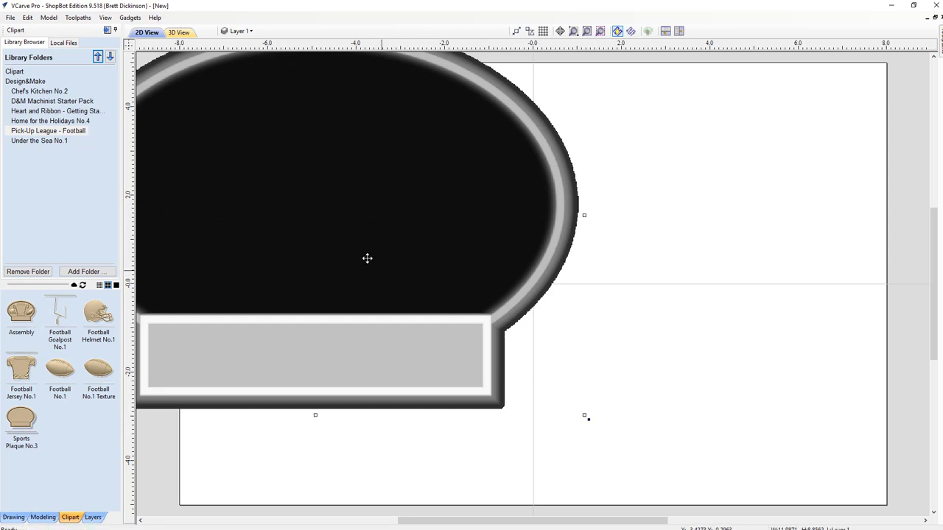
click(14, 517)
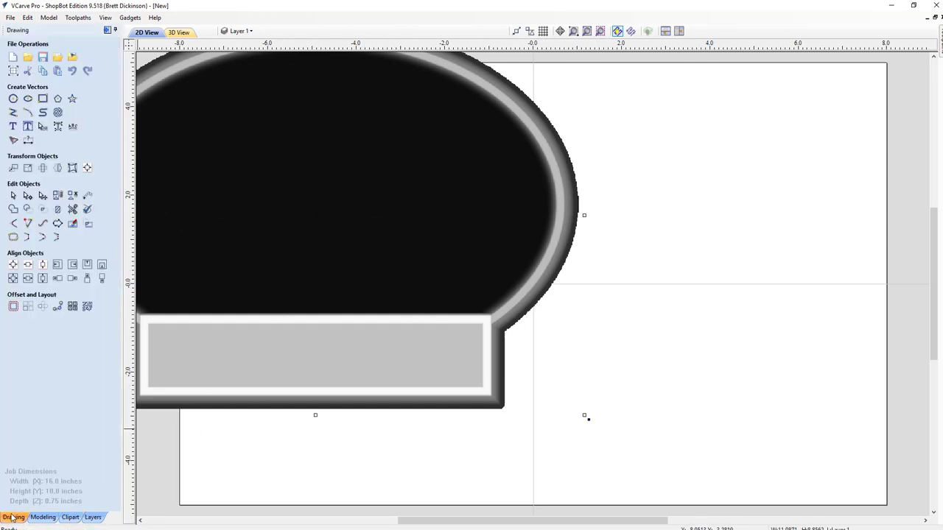
click(12, 266)
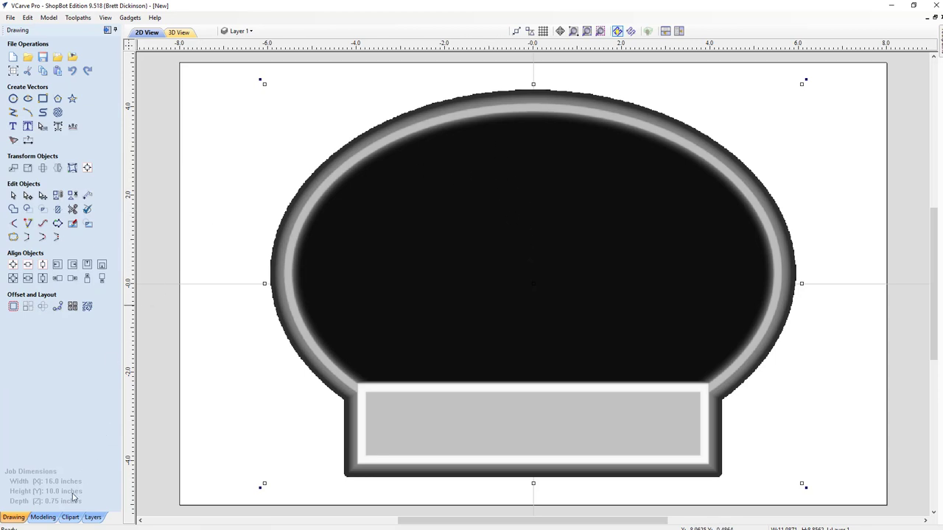
Add the Football Jersey No.1 clipart to the middle of the plaque's oval recess
click(70, 518)
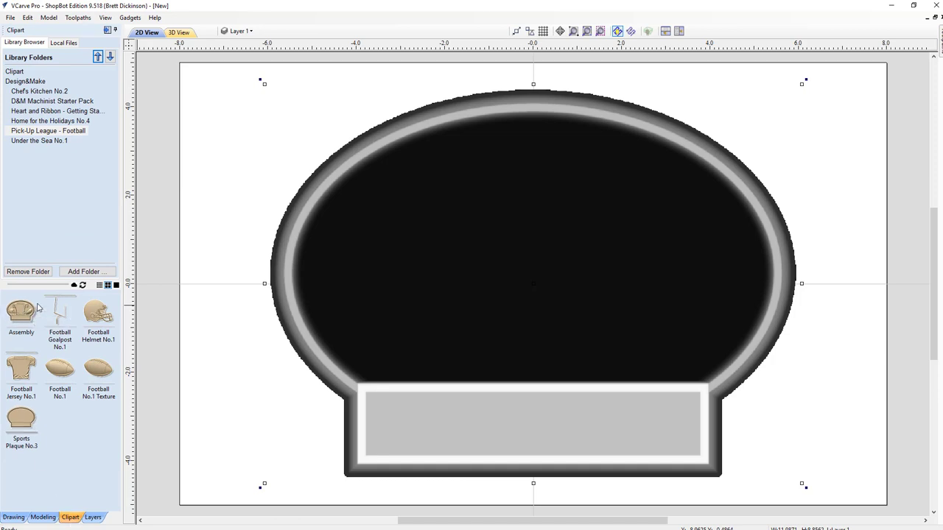
drag(21, 311, 21, 366)
double_click(23, 371)
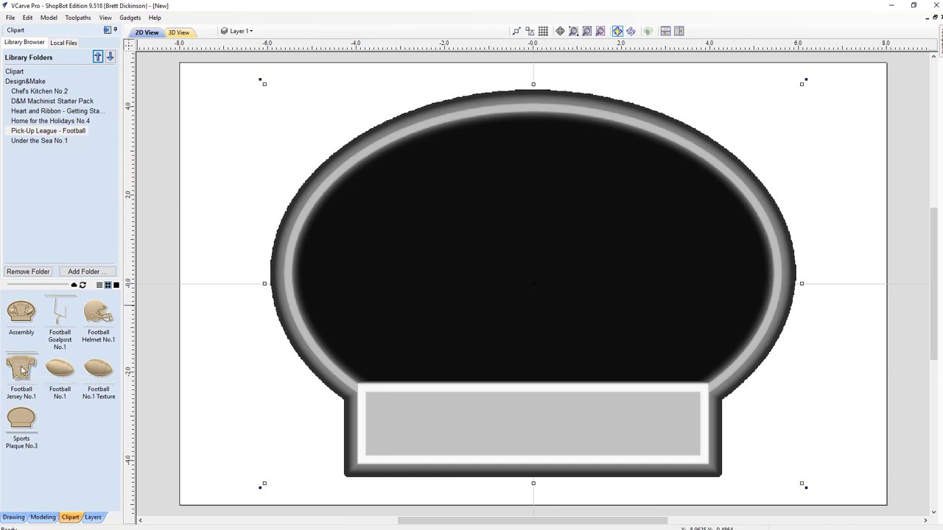
drag(523, 318, 519, 282)
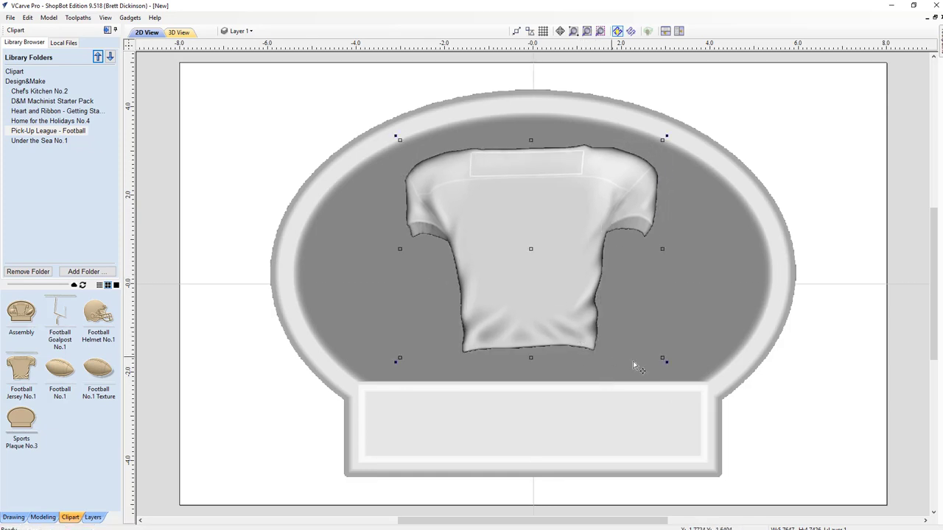
Enlarge the jersey to about 6.4 by 5.2 inches and position it centrally in the oval recess above the nameplate
click(663, 359)
drag(663, 358, 668, 365)
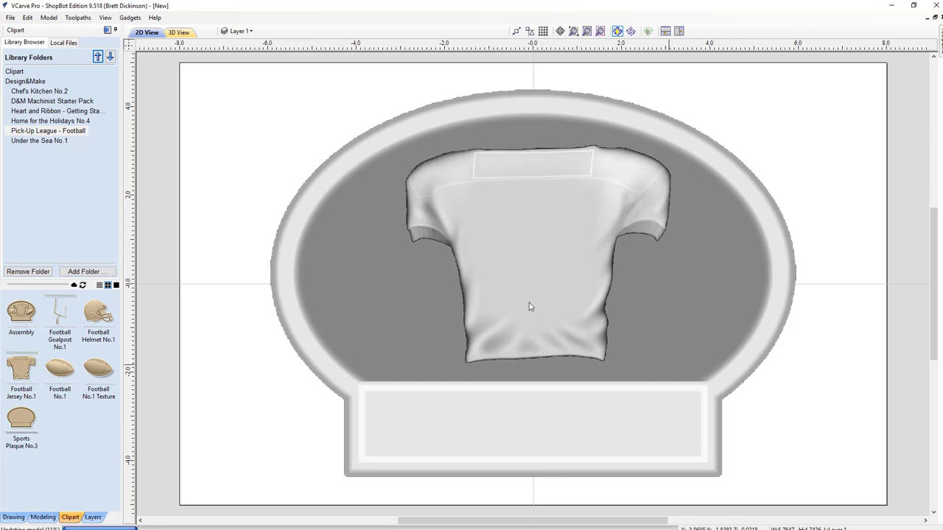
mouse_move(519, 288)
mouse_down()
mouse_move(524, 312)
mouse_move(517, 301)
mouse_up()
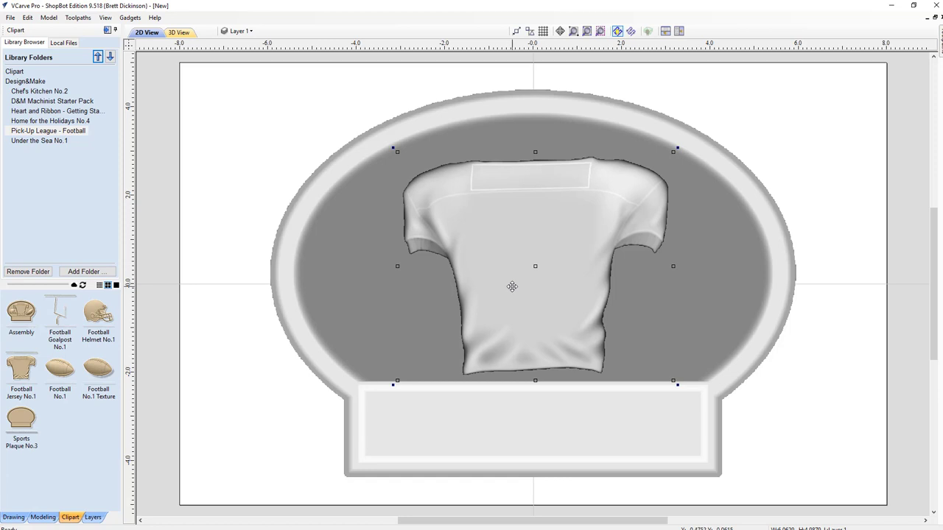
drag(509, 283, 524, 263)
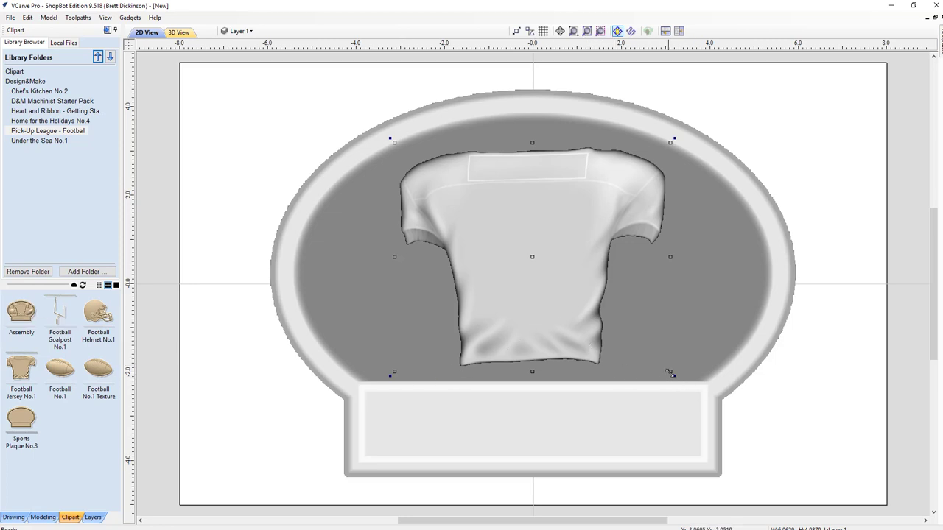
drag(670, 372, 671, 376)
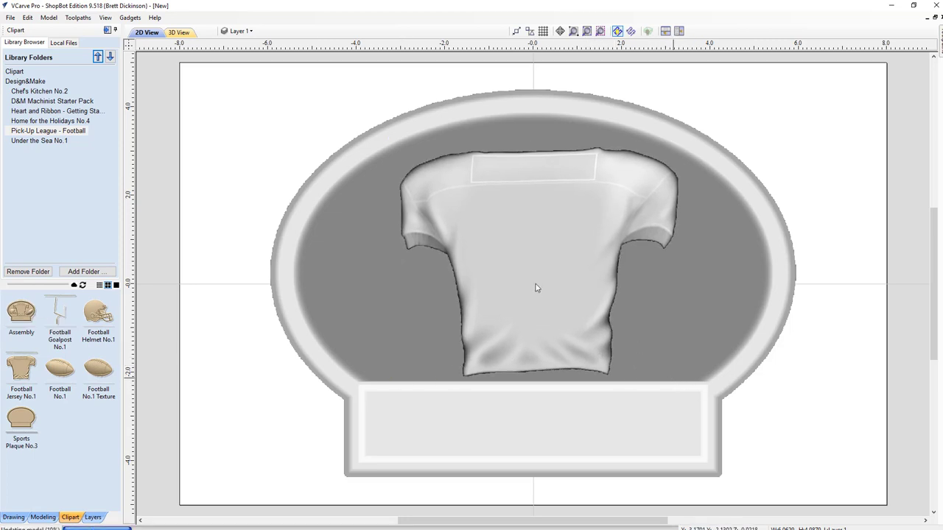
click(509, 263)
drag(512, 263, 519, 263)
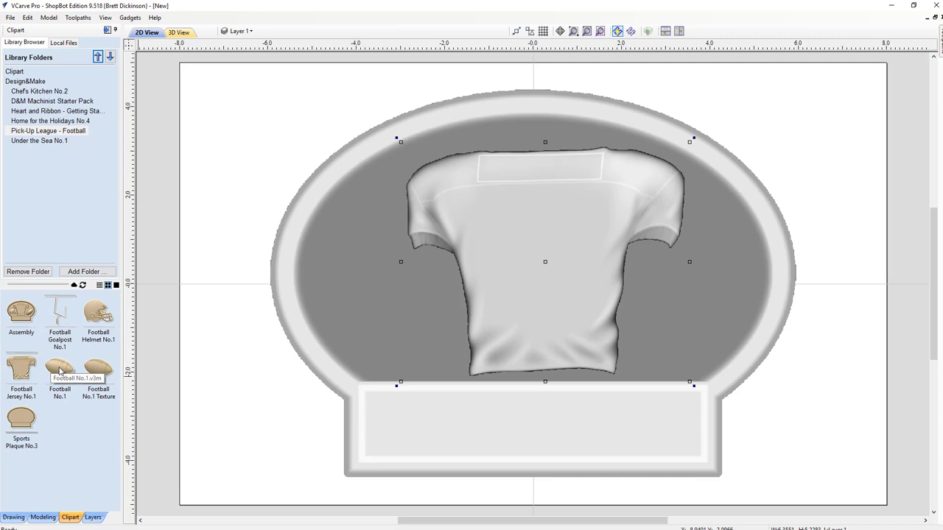
Add the Football No.1 clipart to the plaque's right side, shrunk to about 2.8 by 1.8 inches and rotated to tilt up to the right
drag(60, 371, 682, 304)
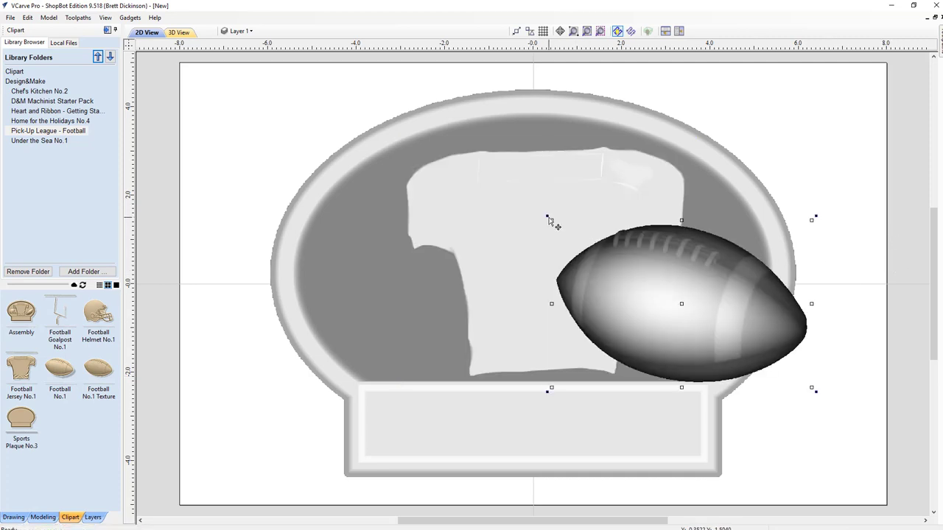
drag(548, 219, 689, 299)
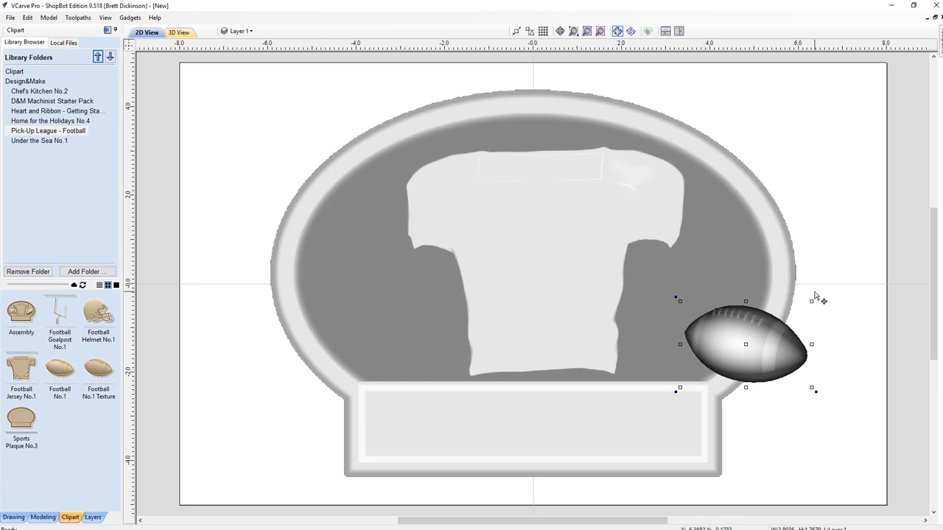
drag(816, 297, 764, 263)
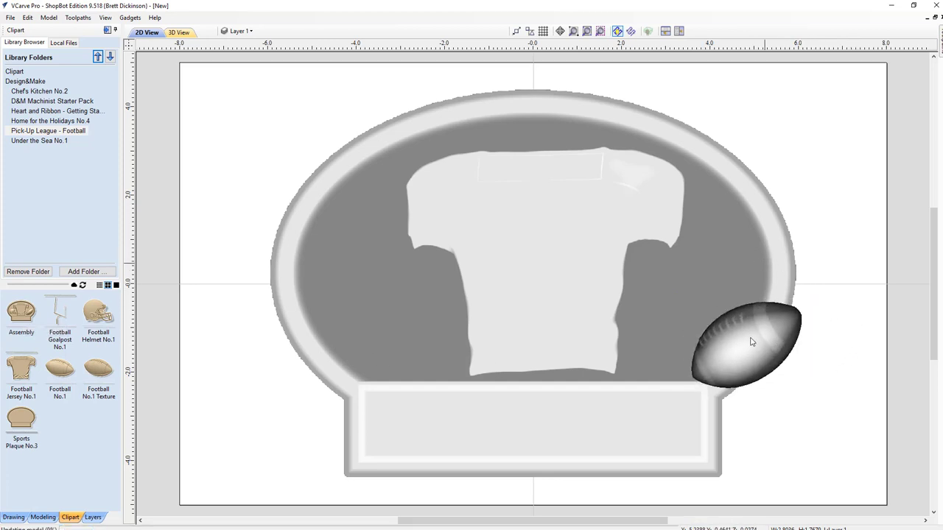
Fit the football into the recess right of the jersey, steepening its tilt and sizing it to about 2.6 by 2.3 inches
drag(751, 328, 691, 295)
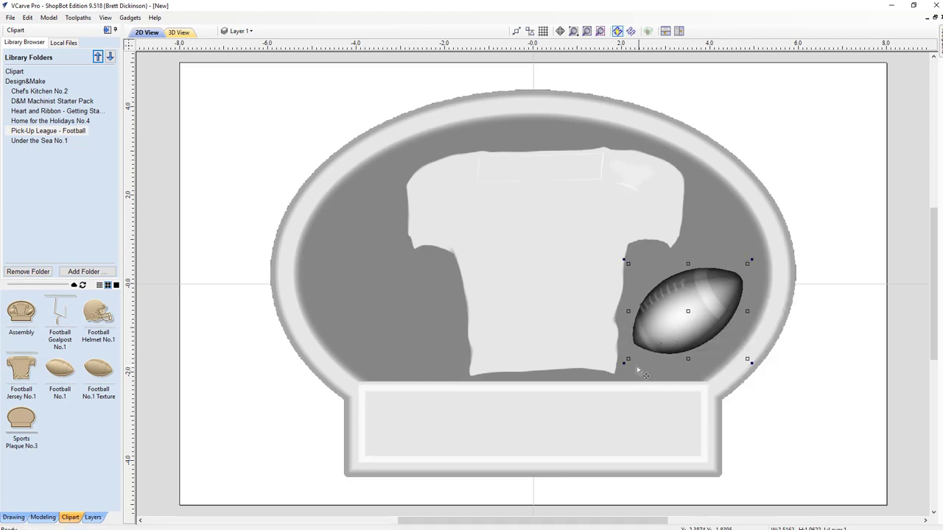
key(Escape)
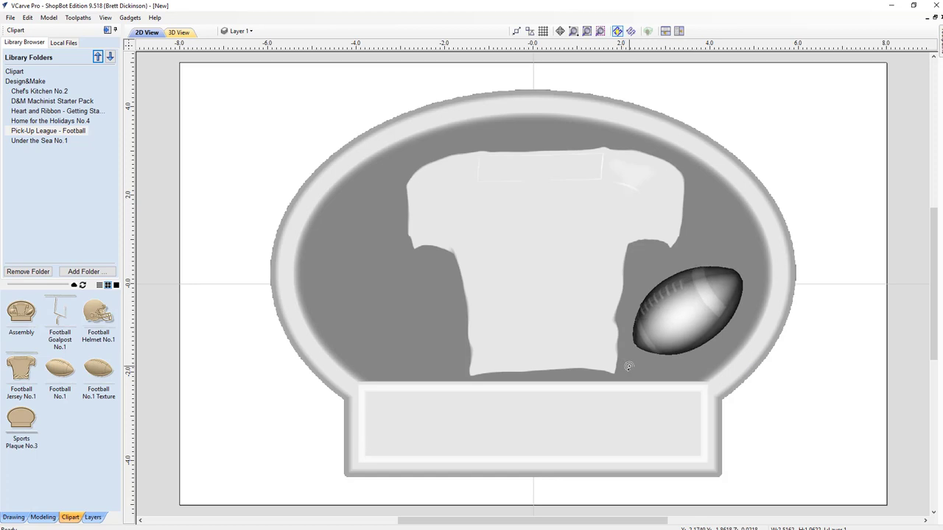
click(673, 310)
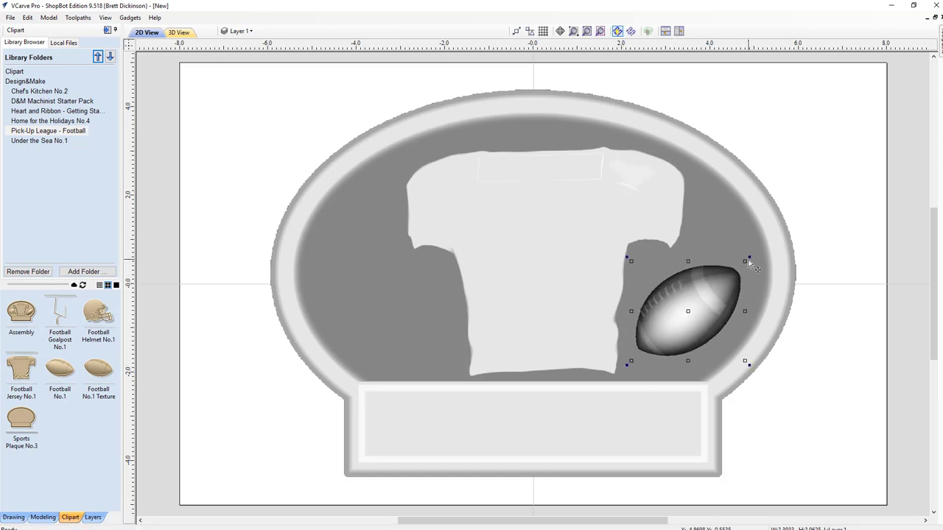
drag(746, 260, 756, 256)
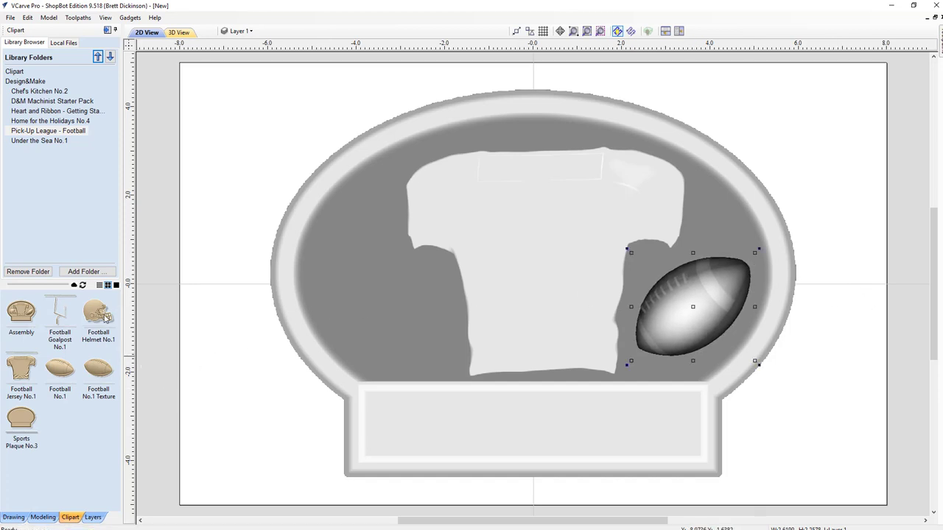
Add the Football Helmet No.1 clipart left of the jersey and resize it to about 3.2 by 2.4 inches
drag(103, 315, 343, 286)
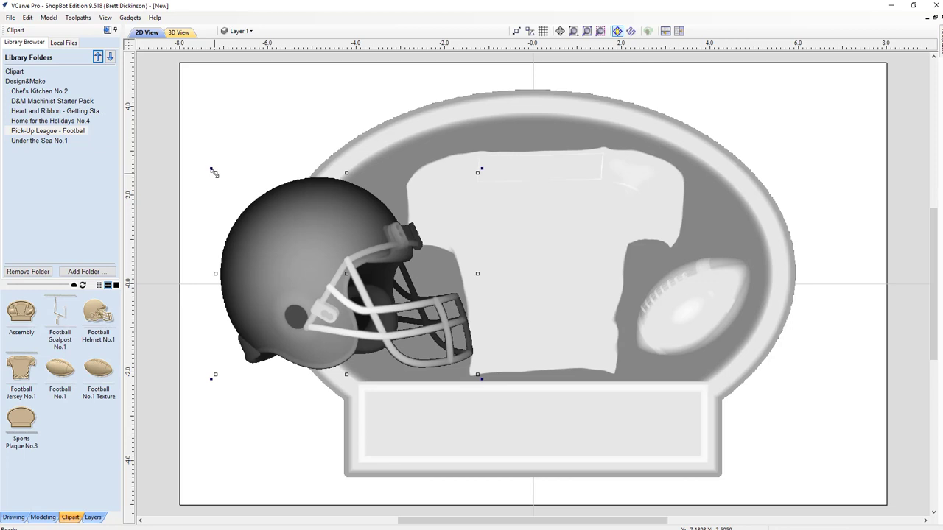
drag(215, 172, 328, 259)
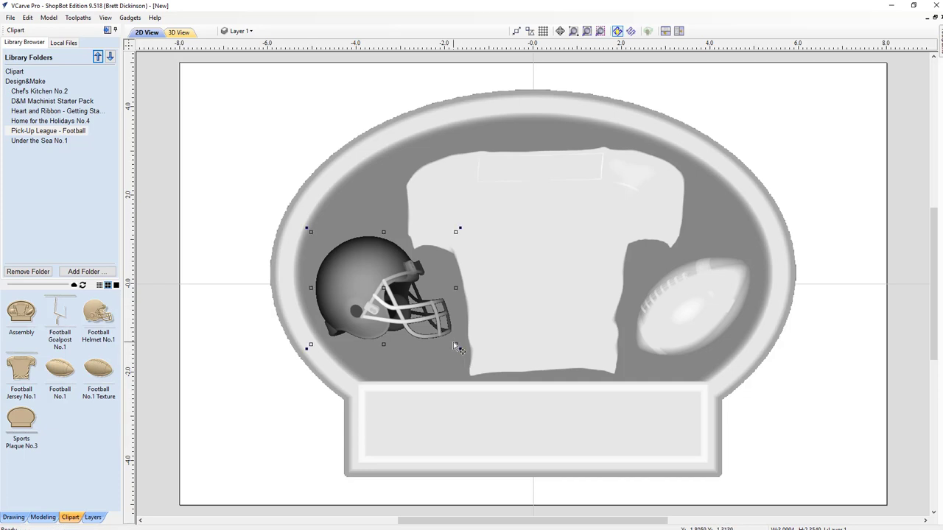
click(454, 343)
click(427, 326)
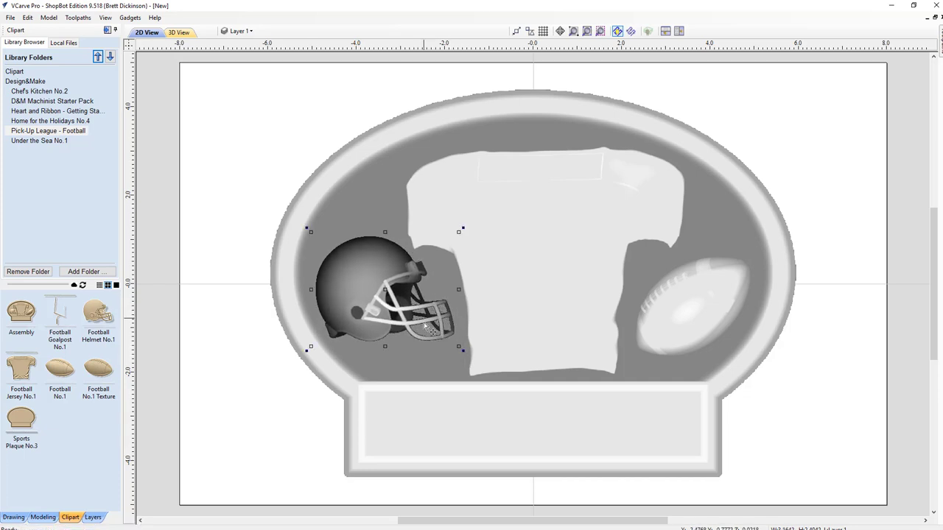
Move the helmet slightly down and right to fit between the recess's left edge and the jersey
click(424, 323)
click(375, 267)
click(375, 267)
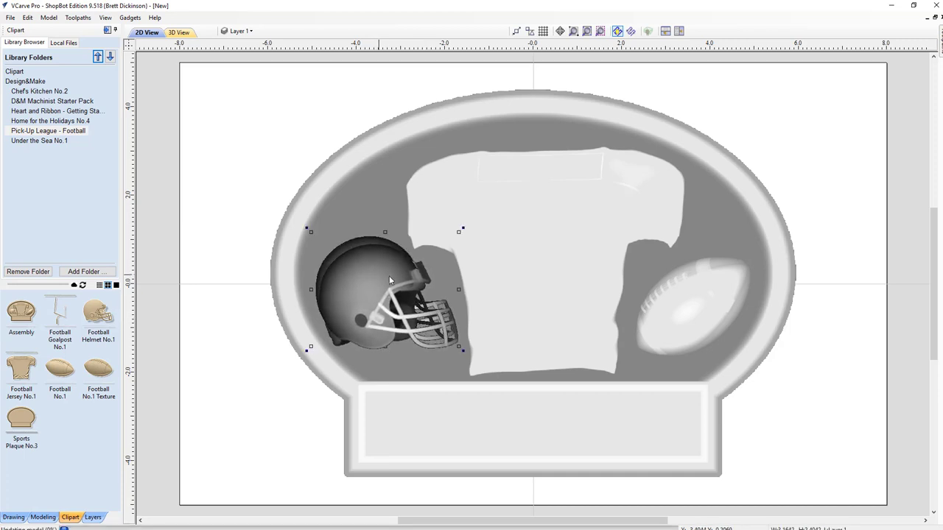
drag(389, 280, 392, 288)
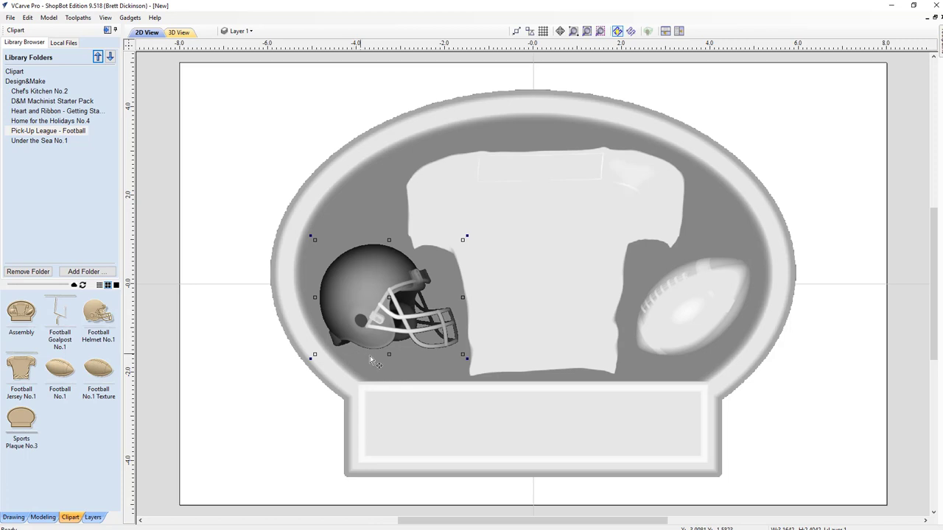
drag(391, 284, 394, 291)
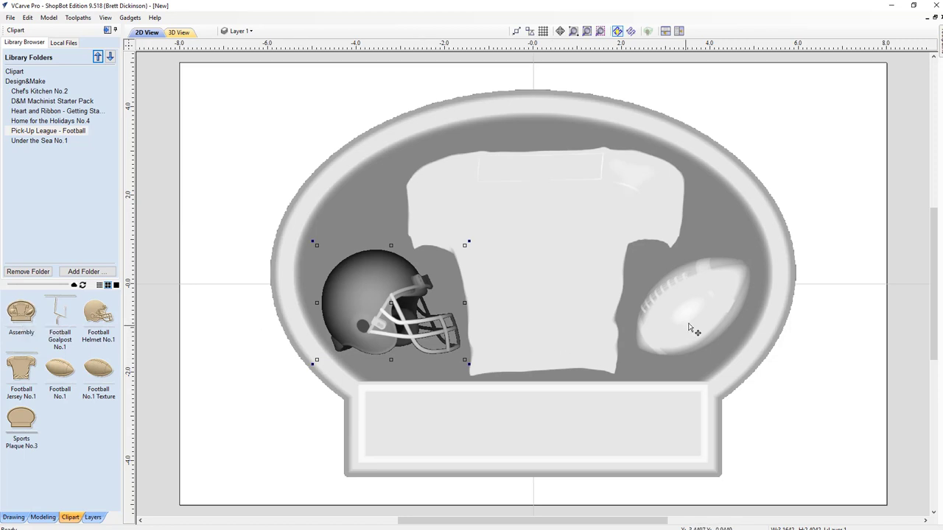
Enlarge the football jersey up and to the left within the recess, to about 6.5 by 5.5 inches
click(497, 236)
click(498, 235)
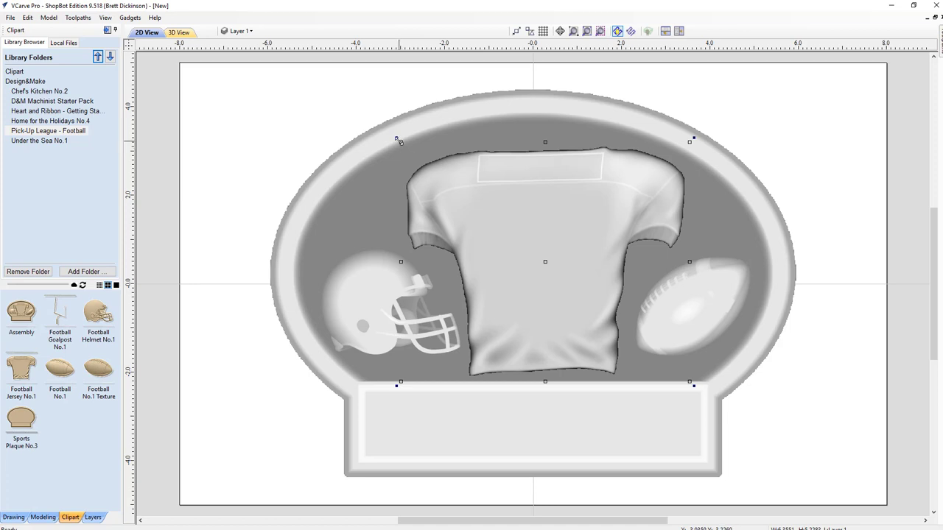
drag(399, 142, 394, 137)
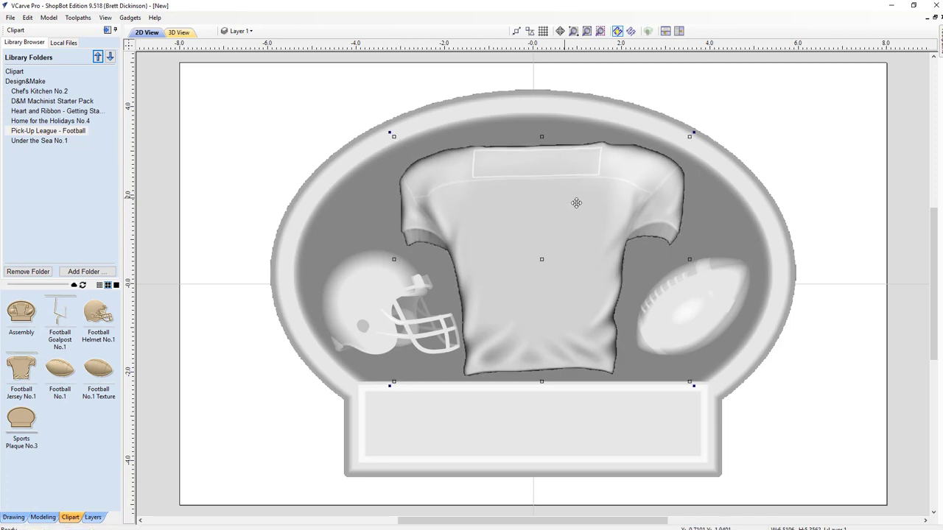
drag(542, 137, 547, 131)
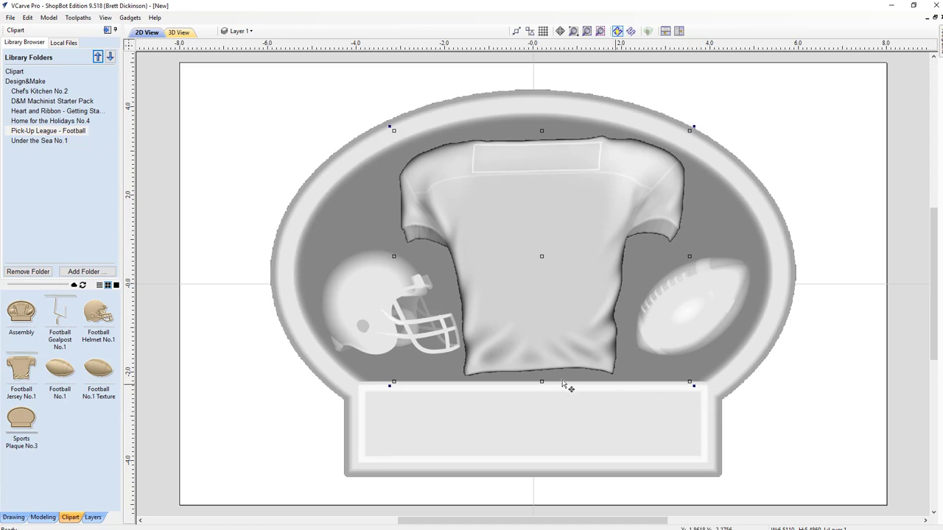
key(Escape)
Review the football jersey's component properties, including its shape height and base height
click(42, 518)
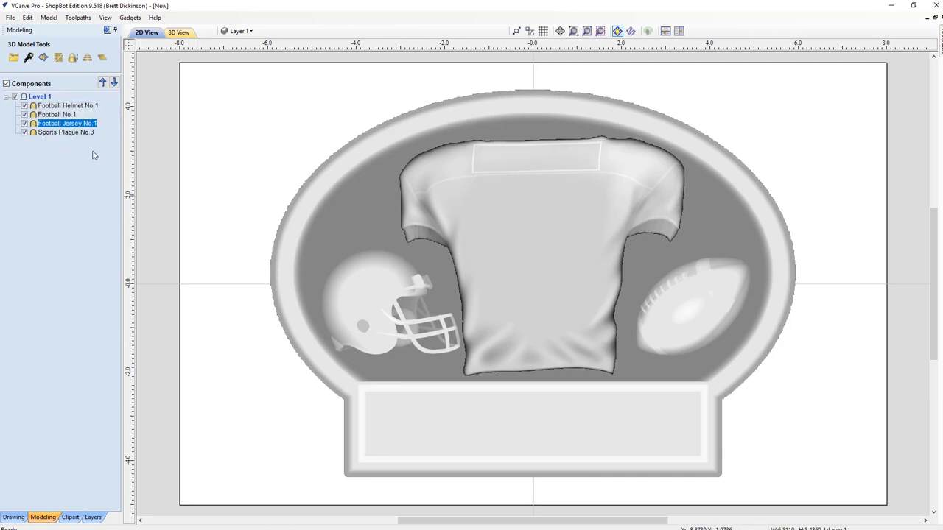
click(28, 57)
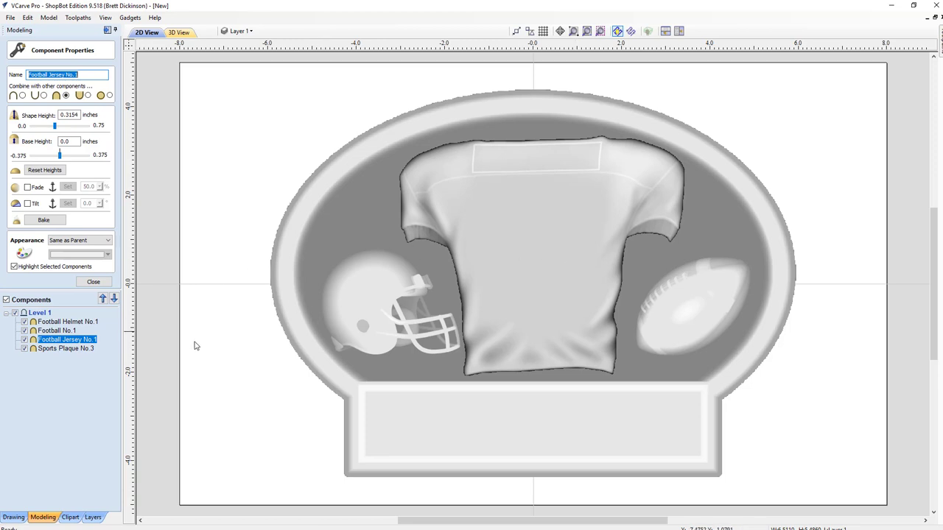
click(94, 282)
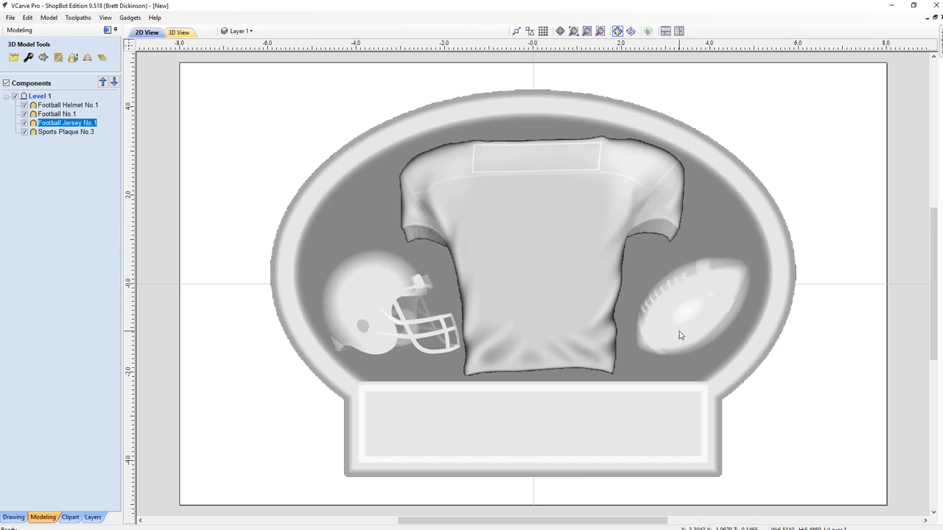
Set the football helmet's shape height to 0.52 inches and arrange the 2D and 3D views side by side
click(66, 105)
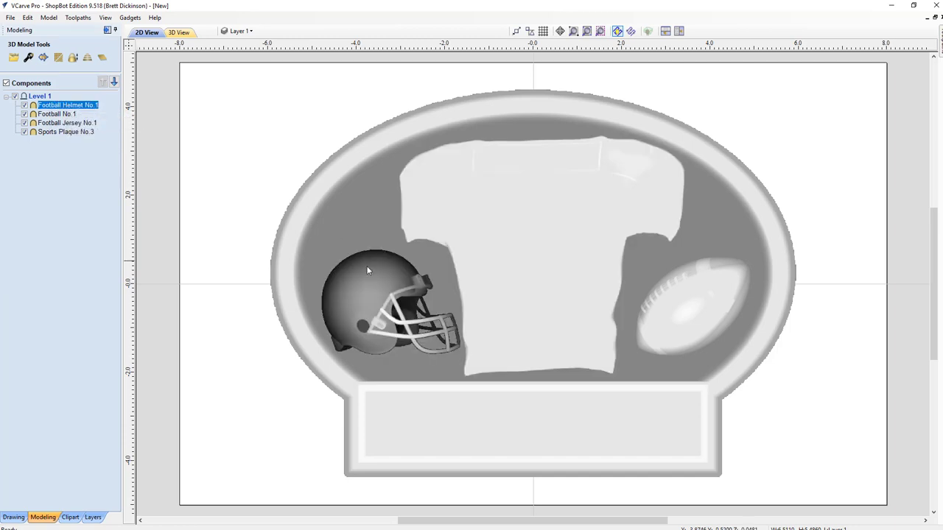
click(28, 58)
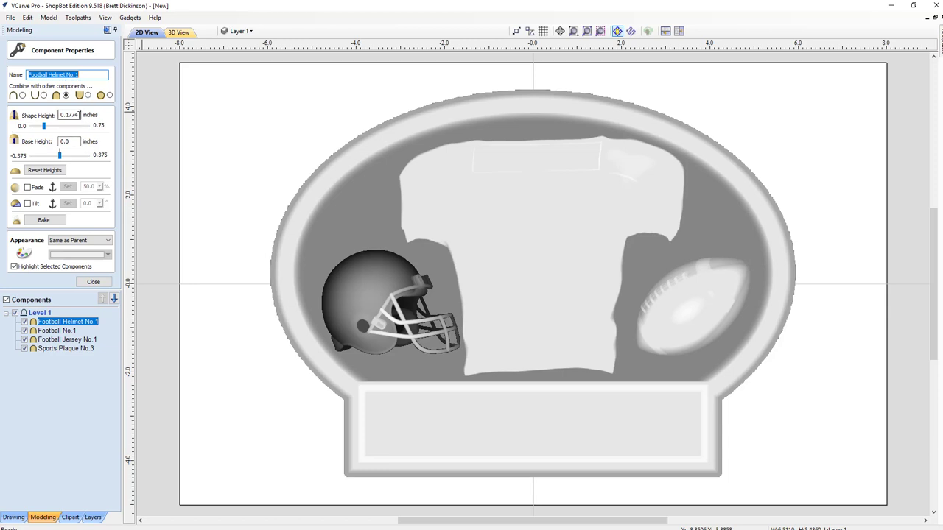
drag(79, 115, 32, 113)
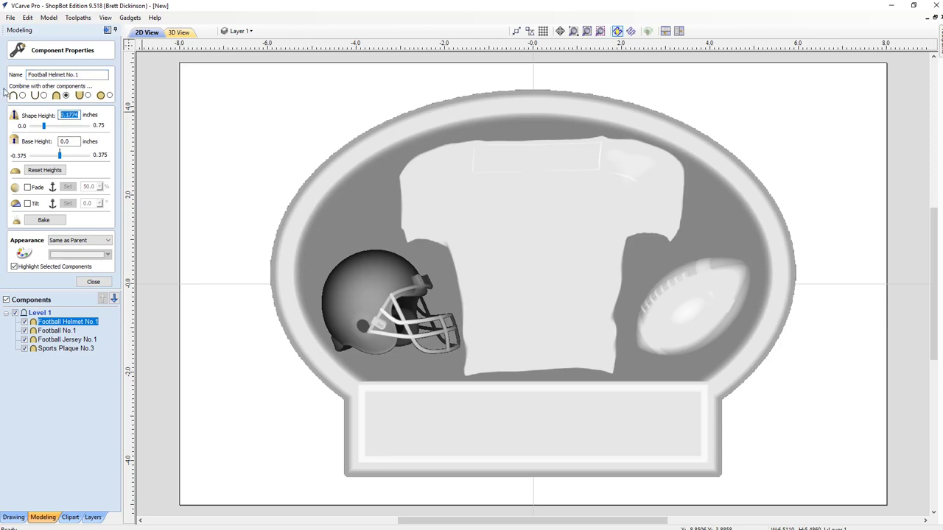
text(.52)
key(Return)
click(667, 31)
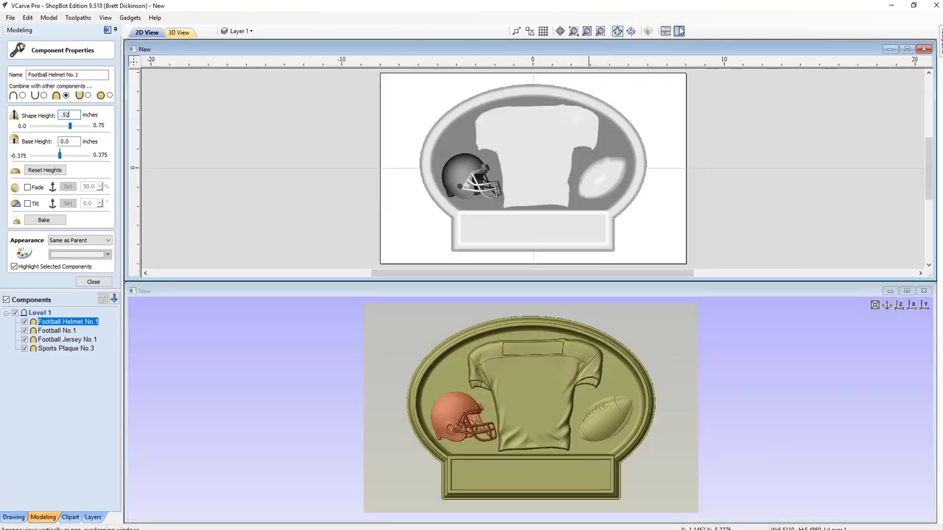
click(679, 31)
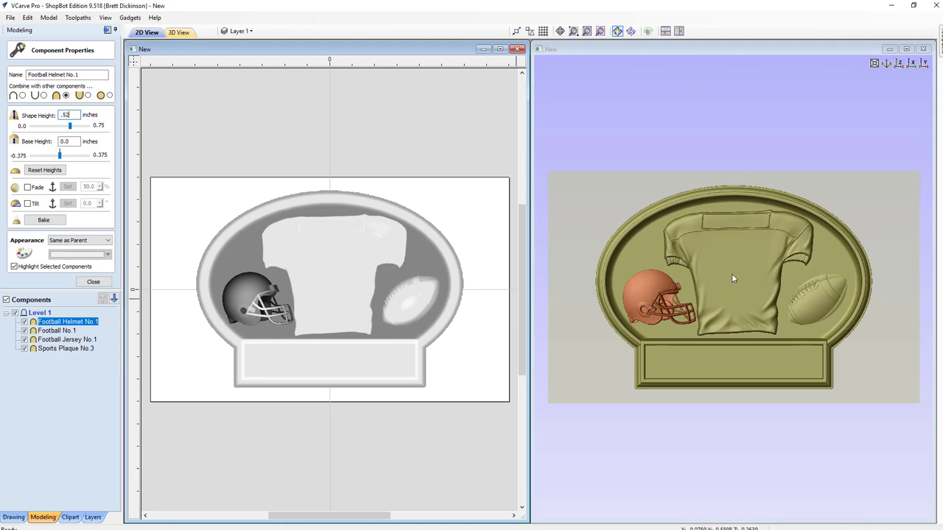
Set the Football No.1 component's shape height to 0.48 inches
click(59, 332)
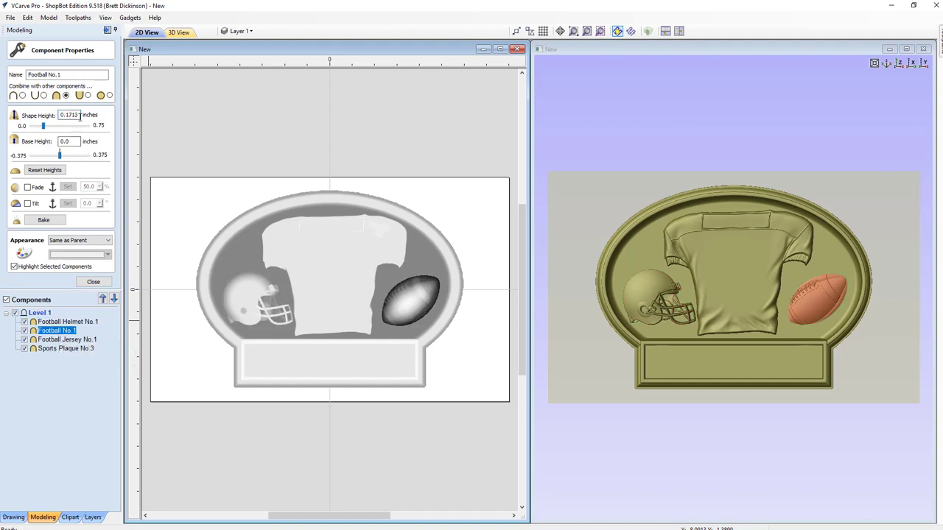
drag(79, 116, 1, 109)
text(.48)
key(Return)
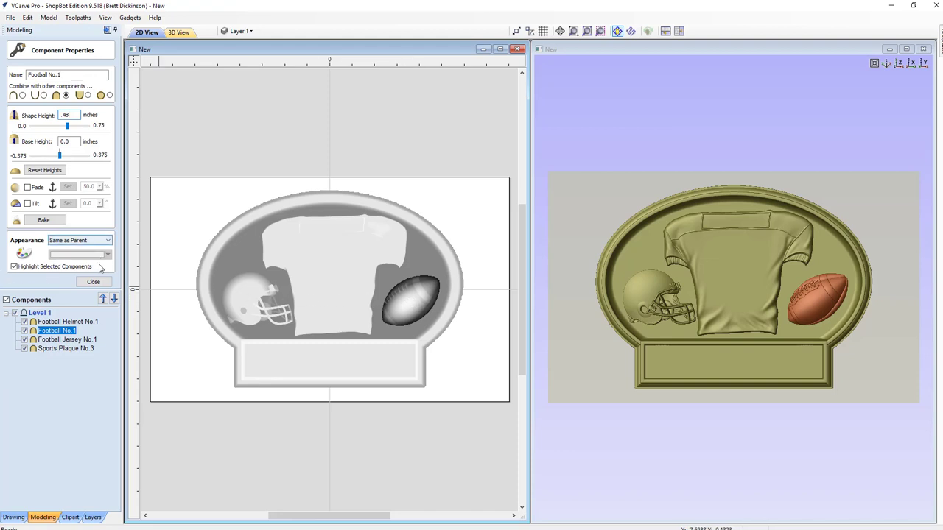
Set the football jersey component's shape height to 0.47 inches
click(329, 282)
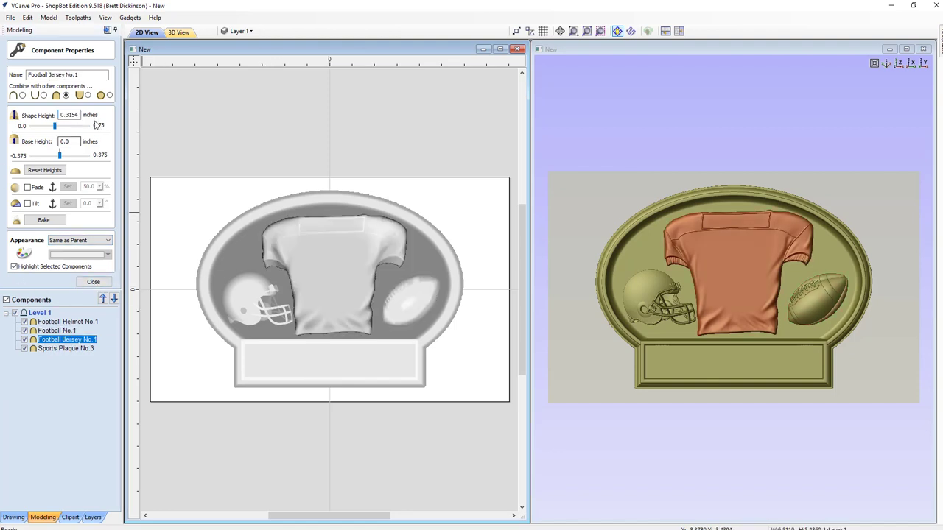
double_click(69, 115)
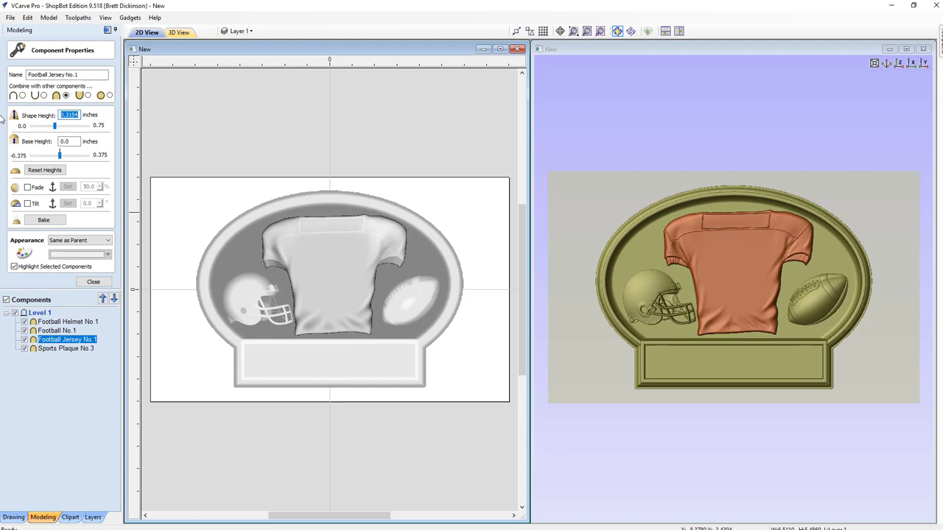
text(.47)
key(Return)
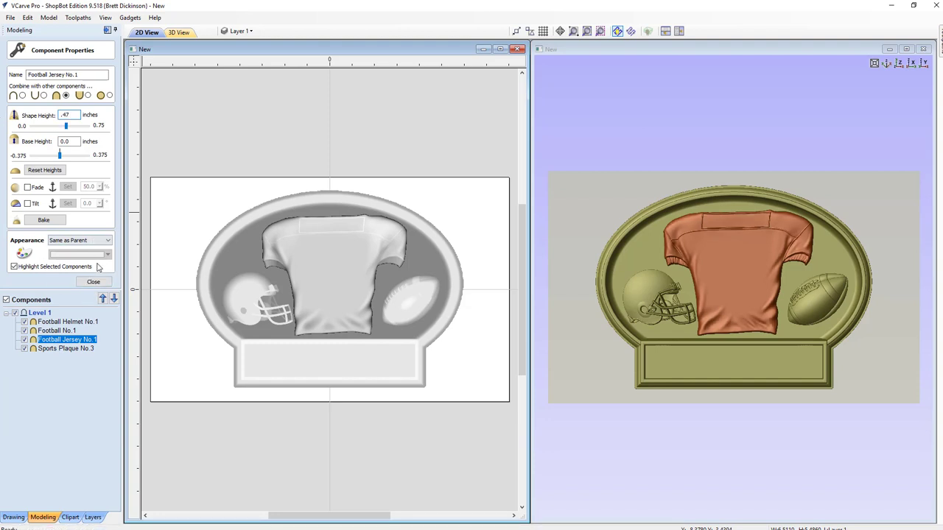
key(Tab)
Set the Sports Plaque No.3 shape height to 0.54 inches and inspect the relief at an angle in 3D
click(71, 348)
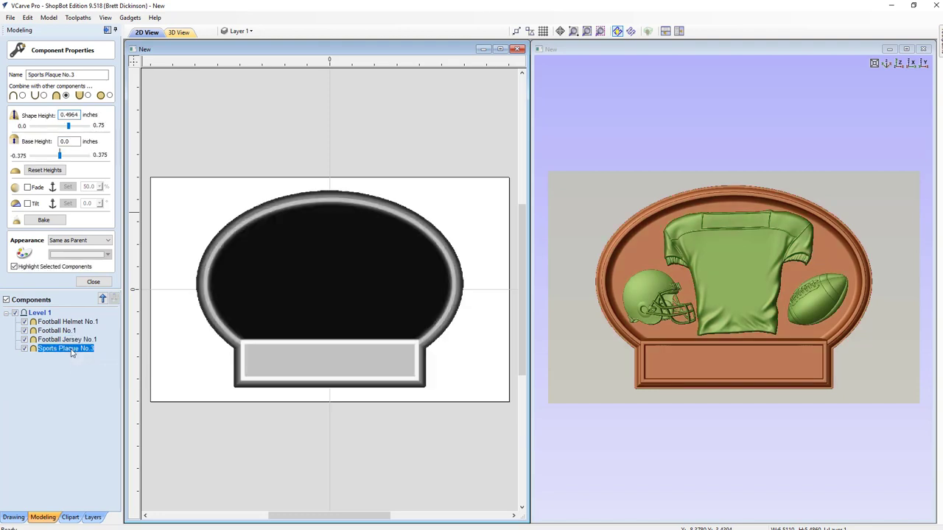
double_click(70, 116)
text(.54)
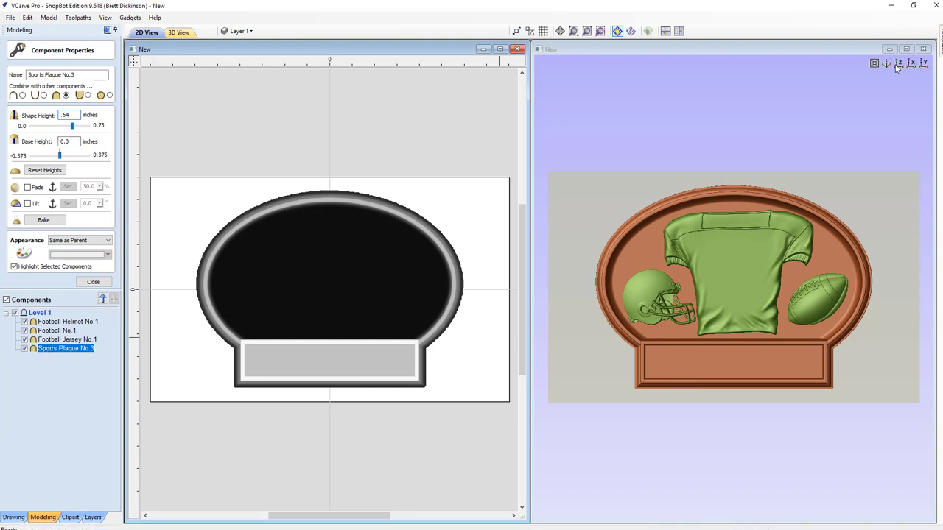
click(891, 64)
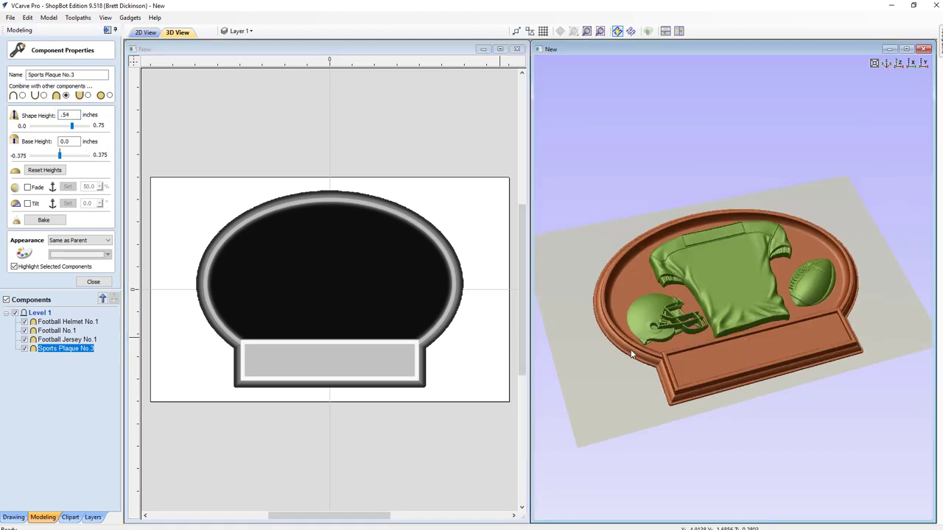
drag(702, 325, 833, 101)
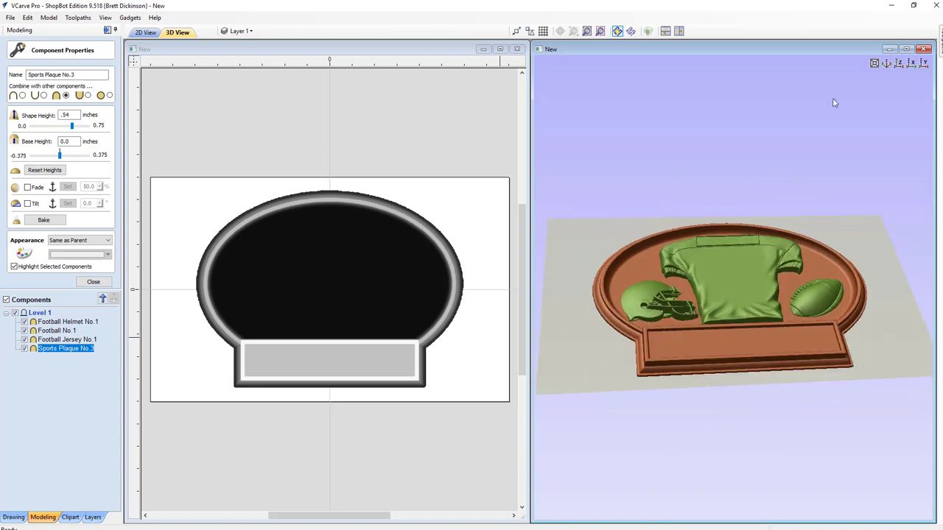
click(900, 65)
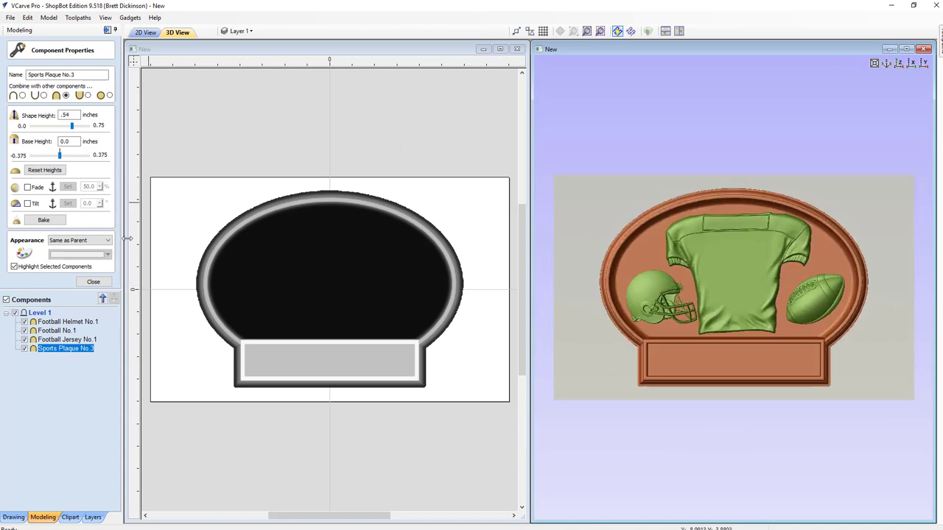
click(94, 282)
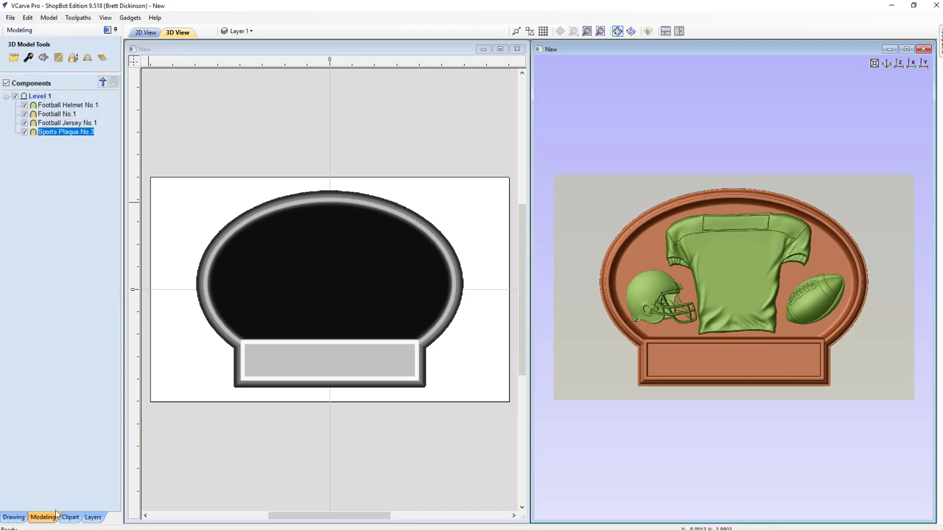
Try moving the plaque base slightly up and to the left in the 2D view
click(13, 517)
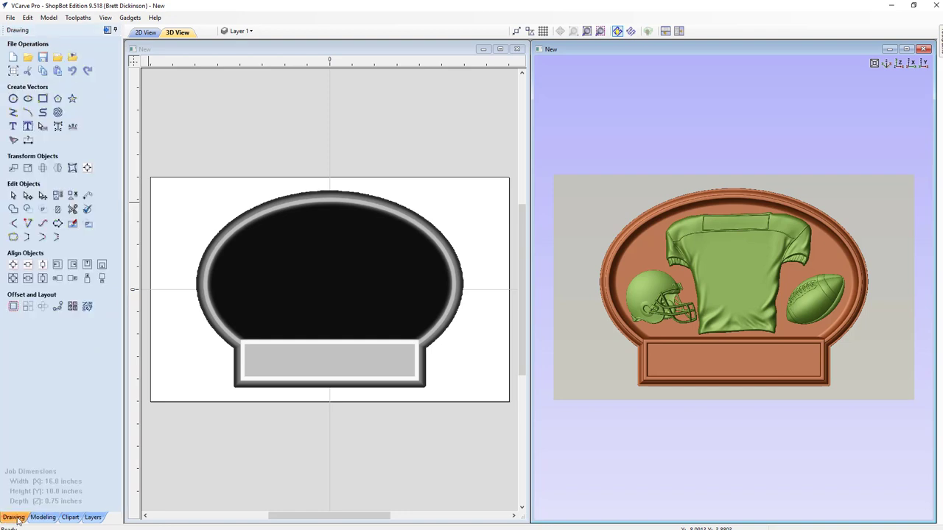
click(421, 324)
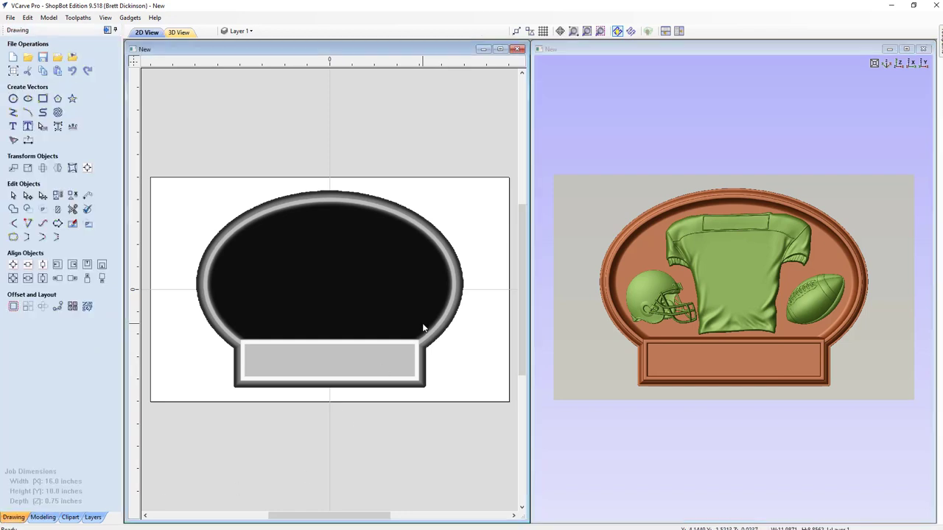
drag(423, 317, 415, 271)
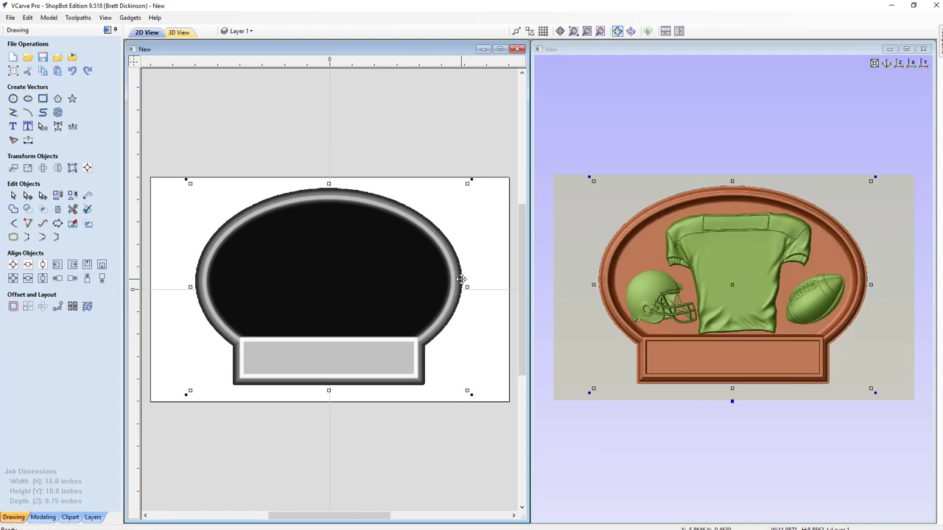
drag(461, 279, 462, 281)
click(498, 299)
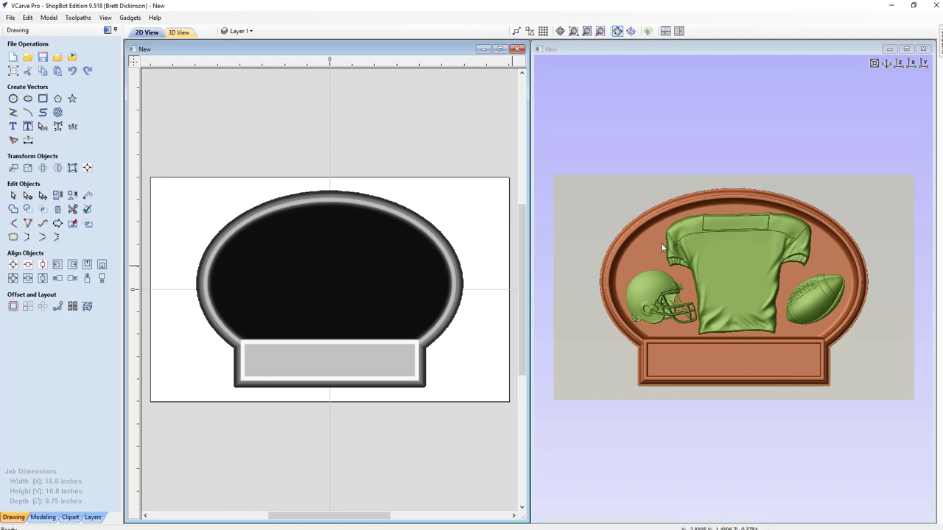
Nudge the plaque base slightly right and up behind the jersey, helmet and football in the 3D view
click(754, 361)
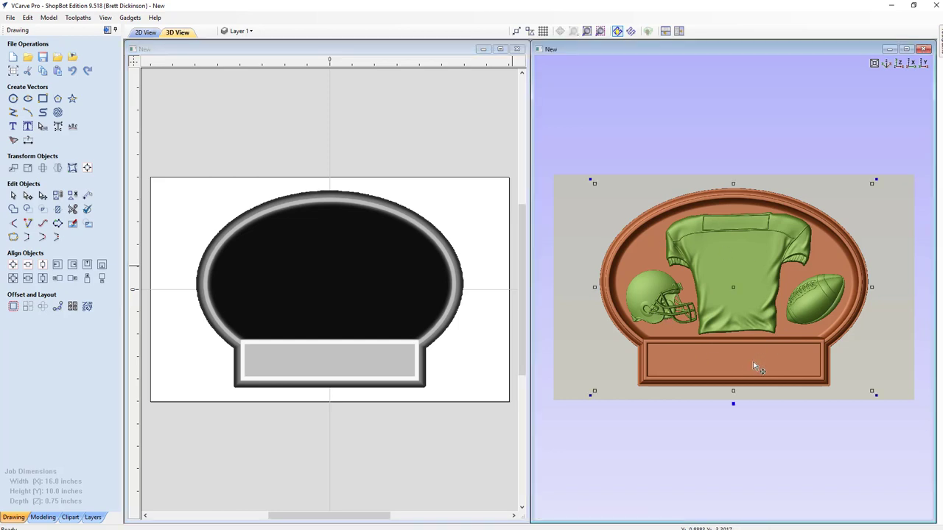
click(664, 292)
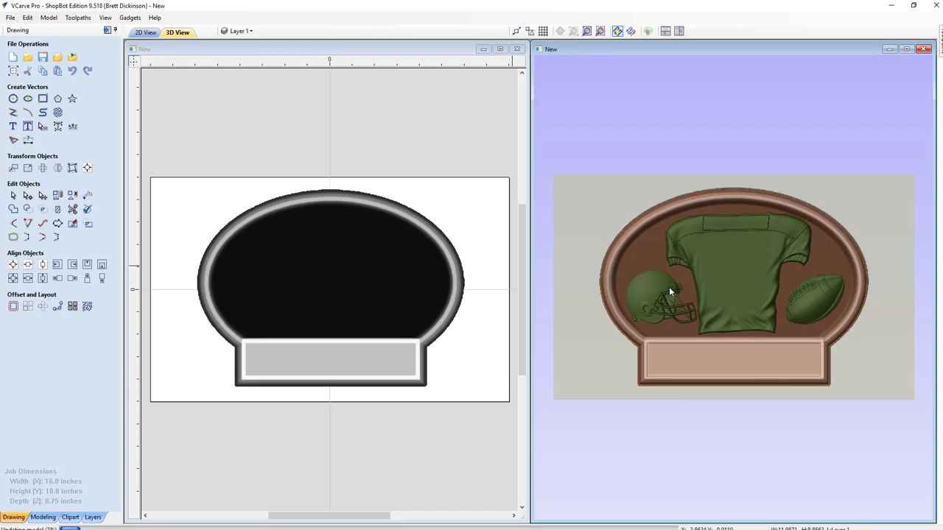
click(816, 291)
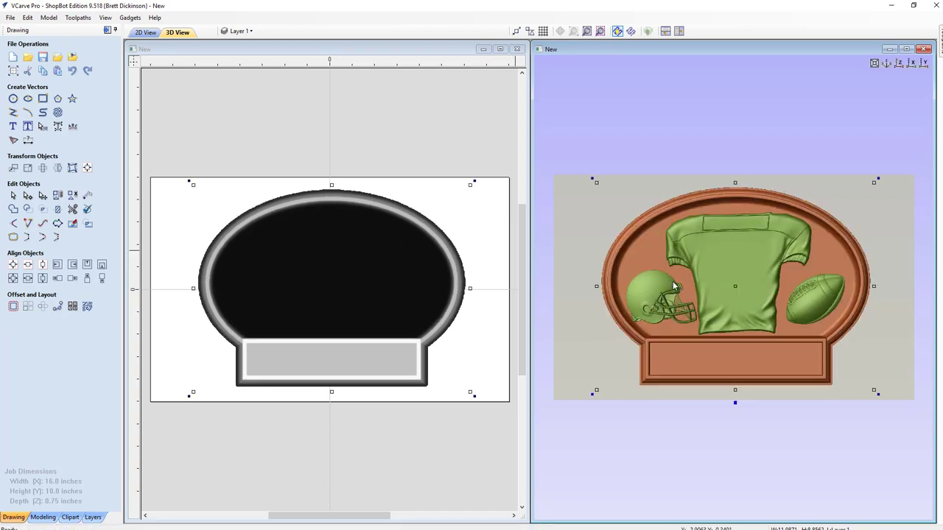
Select the plaque, jersey, football and helmet together and group them into one object
click(172, 179)
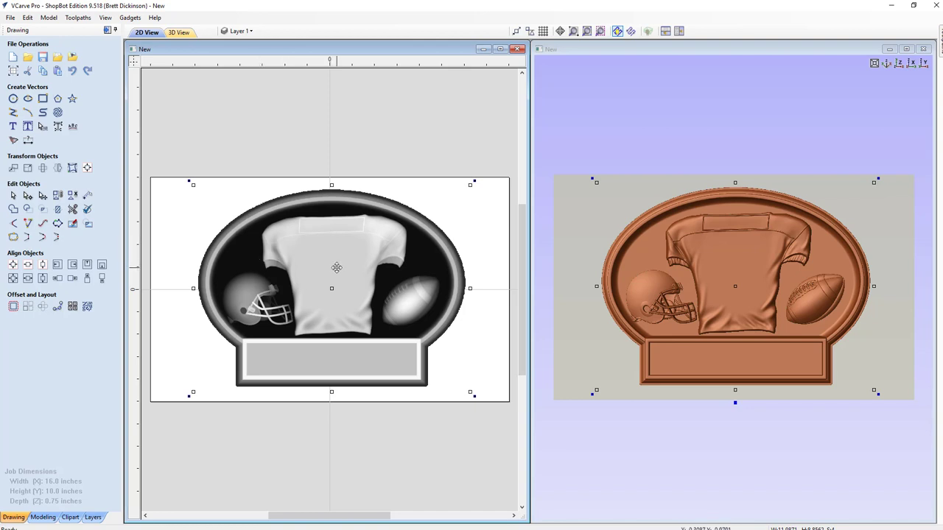
click(700, 293)
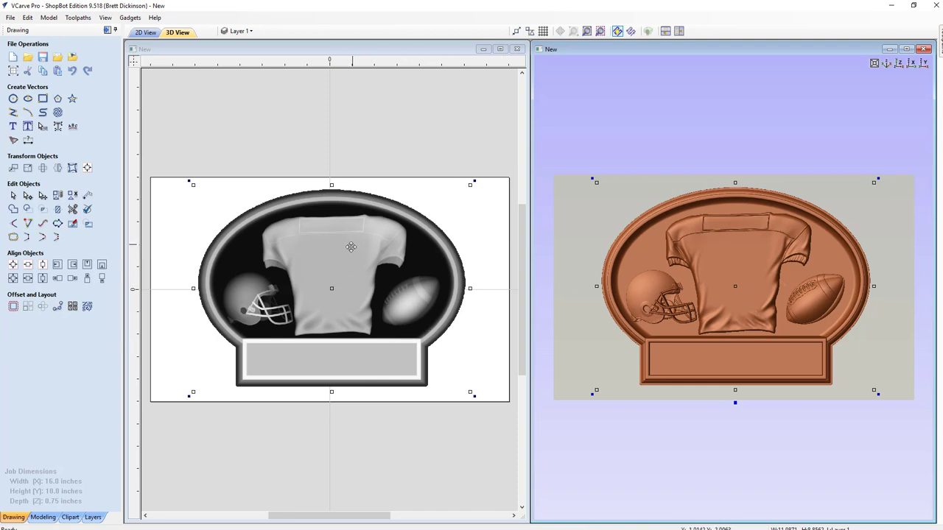
click(330, 260)
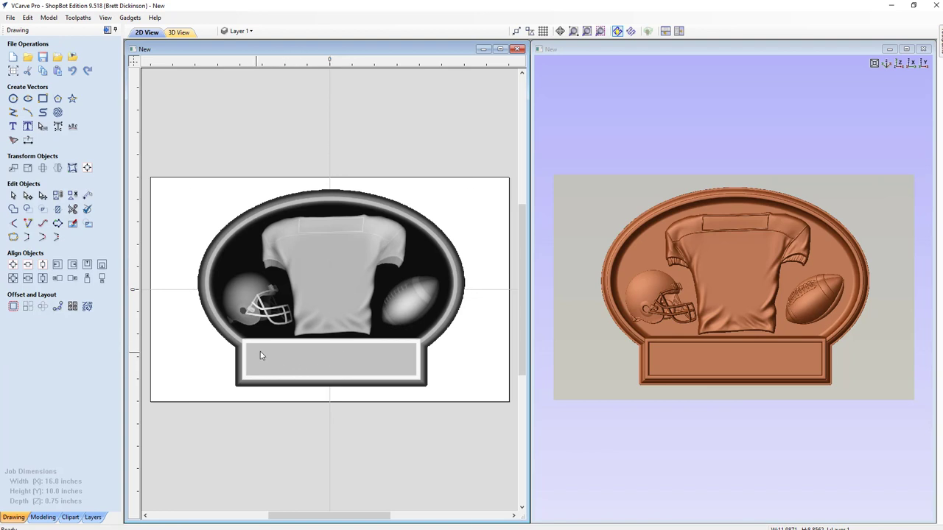
Draw a square-cornered rectangle about 7.5 by 1.3 inches inside the plaque's nameplate recess
click(28, 127)
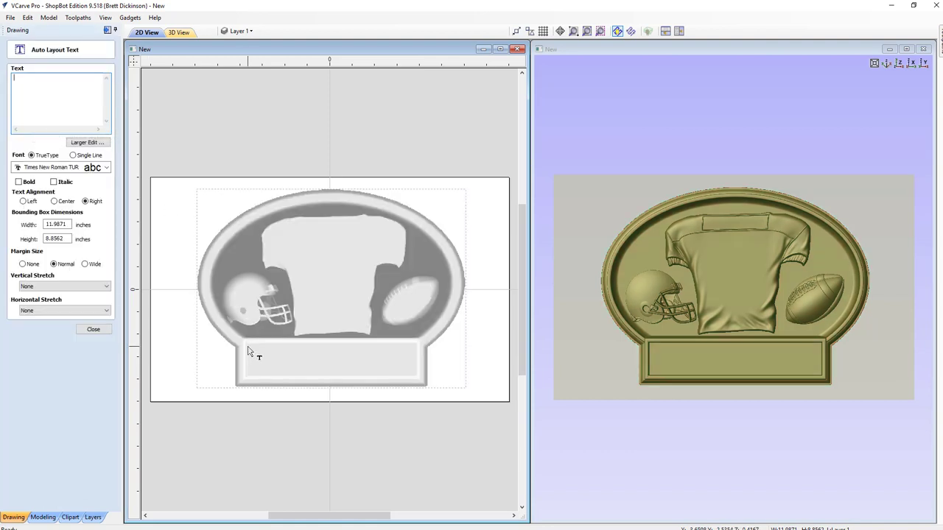
click(93, 330)
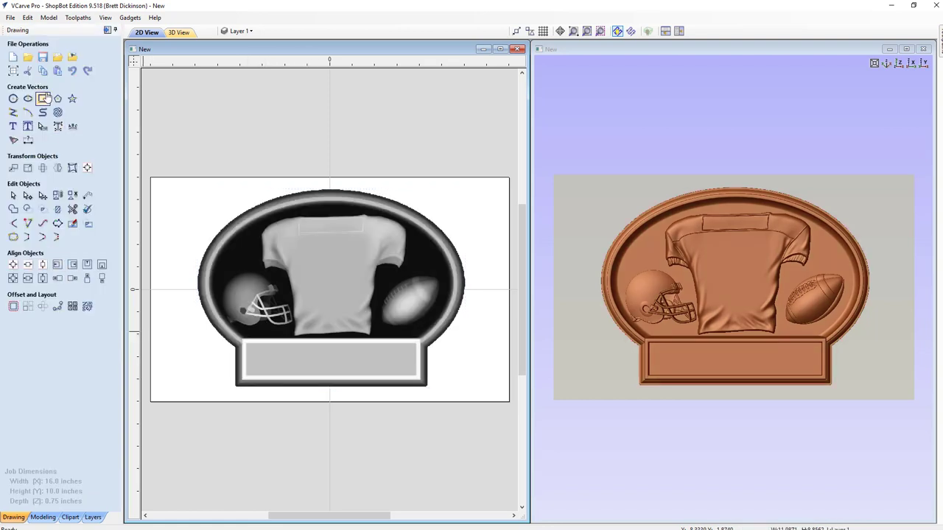
click(44, 99)
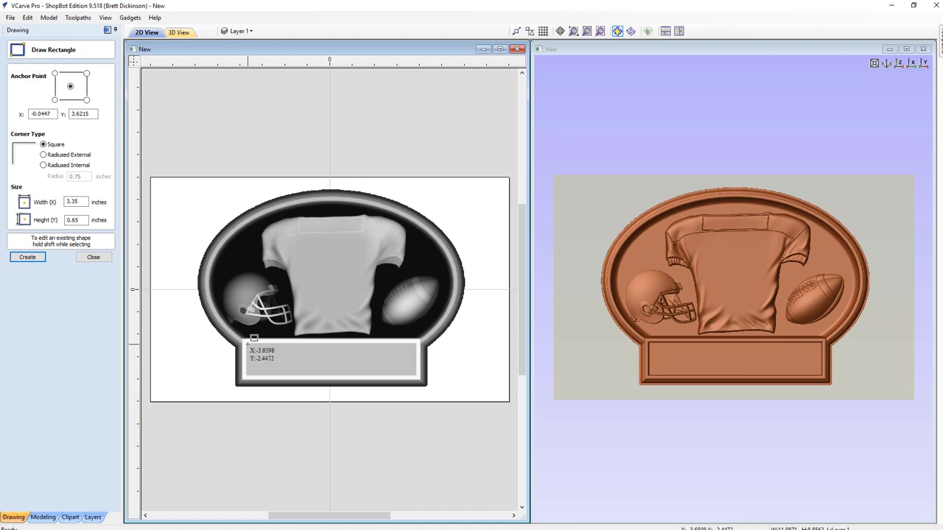
drag(249, 342, 417, 372)
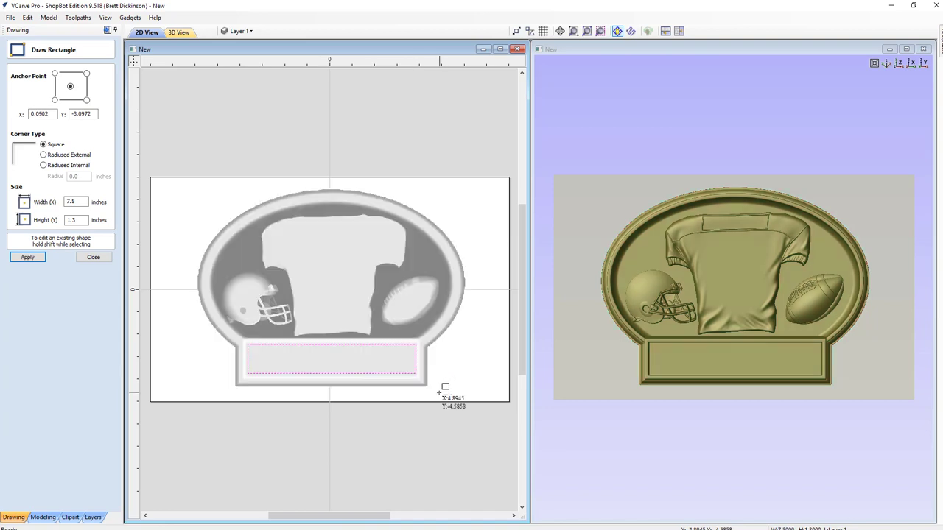
click(93, 257)
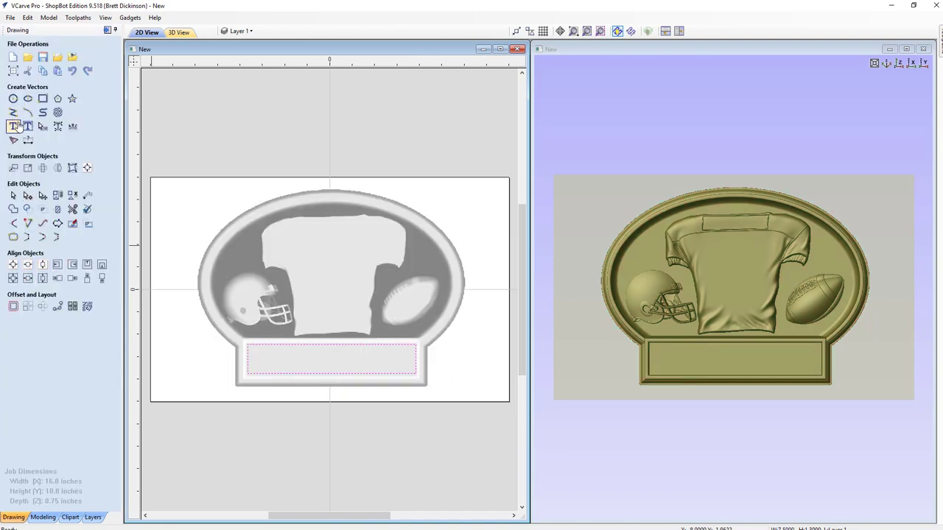
Fit the player's surname in capitals into the nameplate rectangle as auto-layout text in the Yearbook Solid font
click(28, 127)
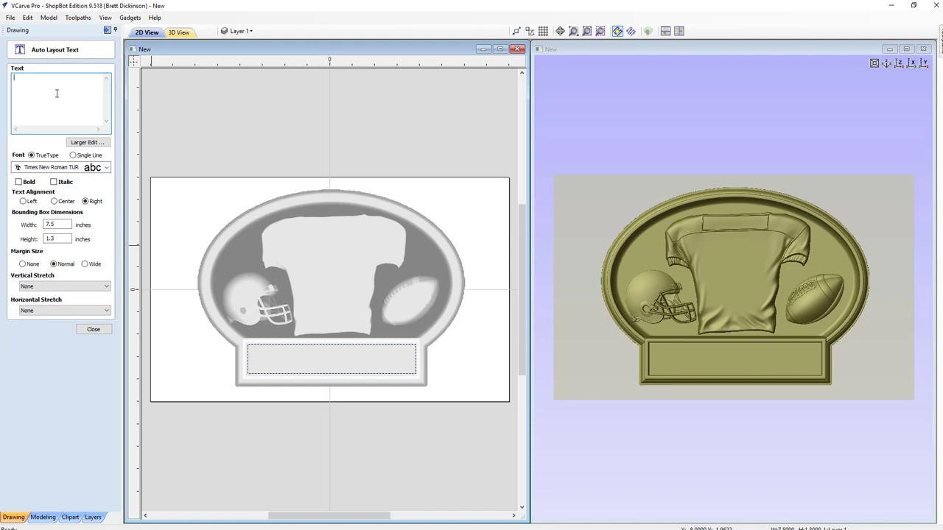
text(STEINBACH)
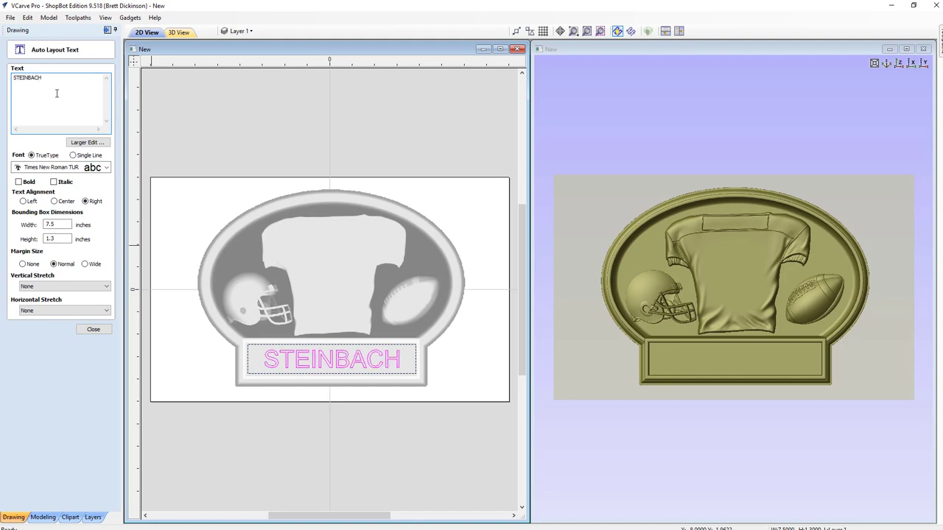
click(107, 168)
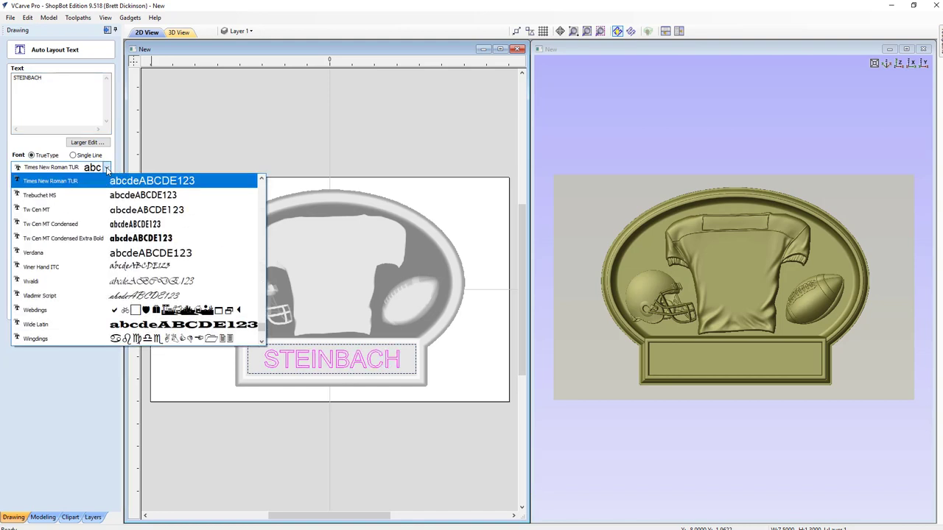
key(y)
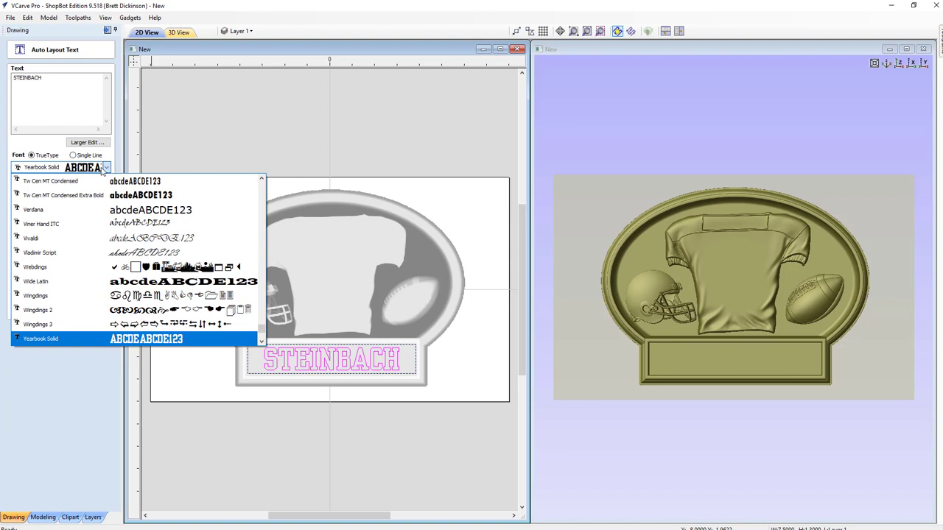
click(93, 171)
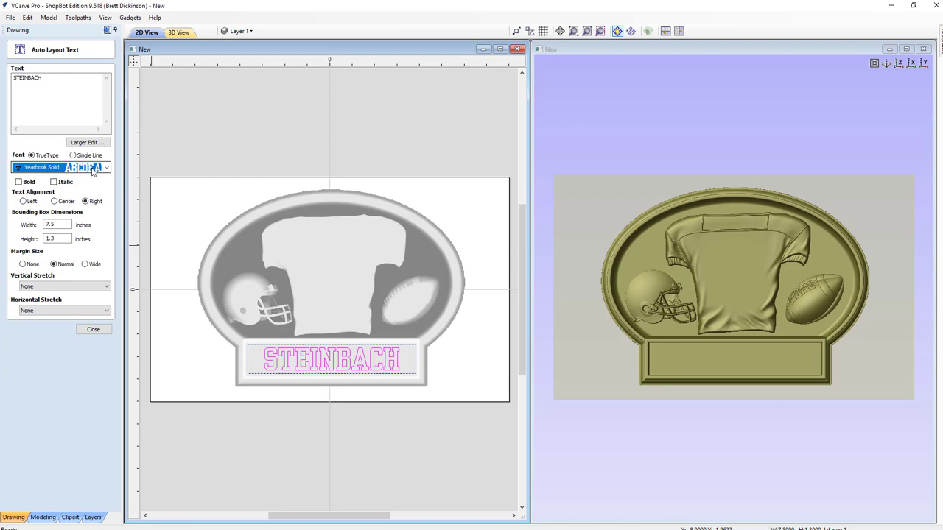
click(93, 330)
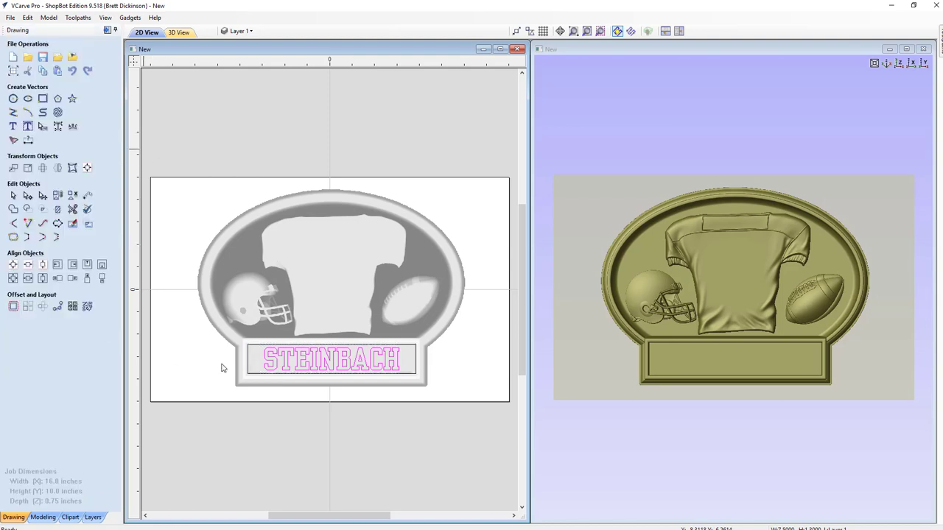
Widen the spacing between each pair of letters in the nameplate text with interactive kerning
click(315, 366)
click(42, 127)
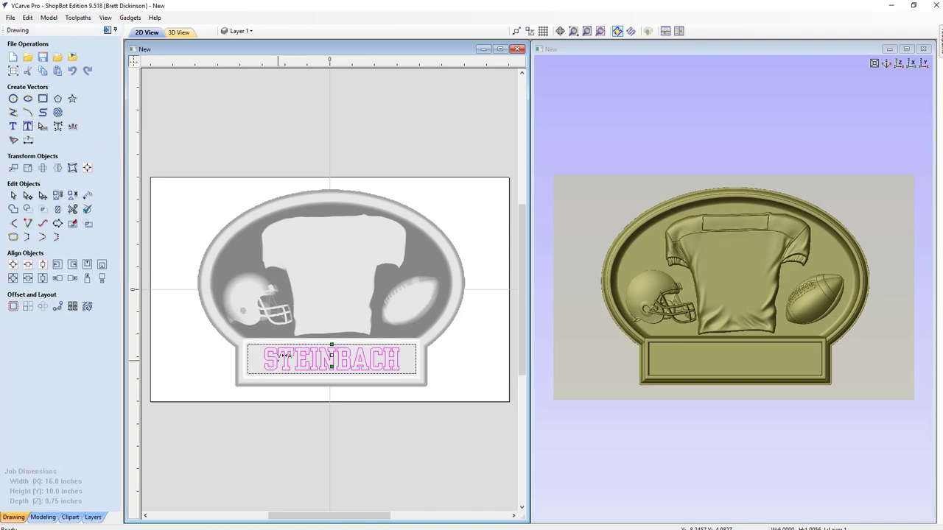
drag(287, 357, 283, 357)
shift+click(296, 362)
shift+click(296, 362)
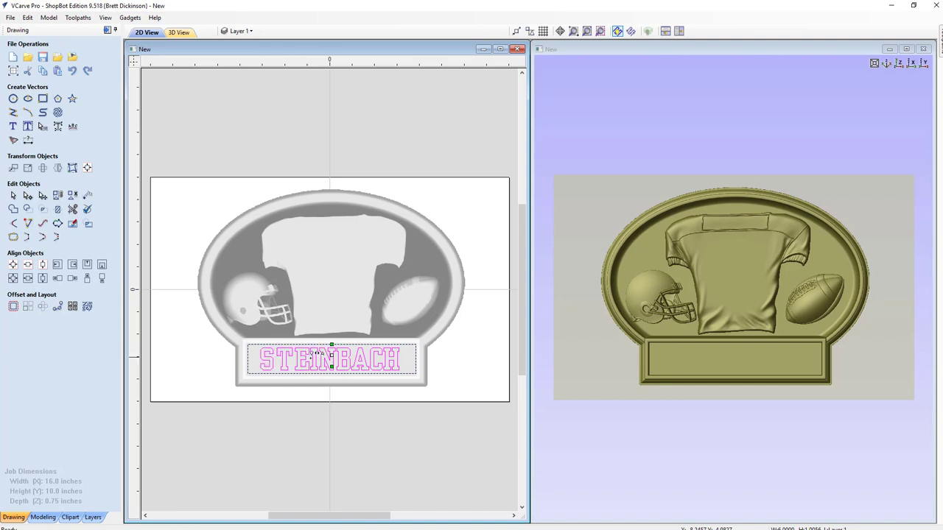
shift+click(311, 358)
shift+click(311, 358)
shift+click(319, 359)
shift+click(325, 356)
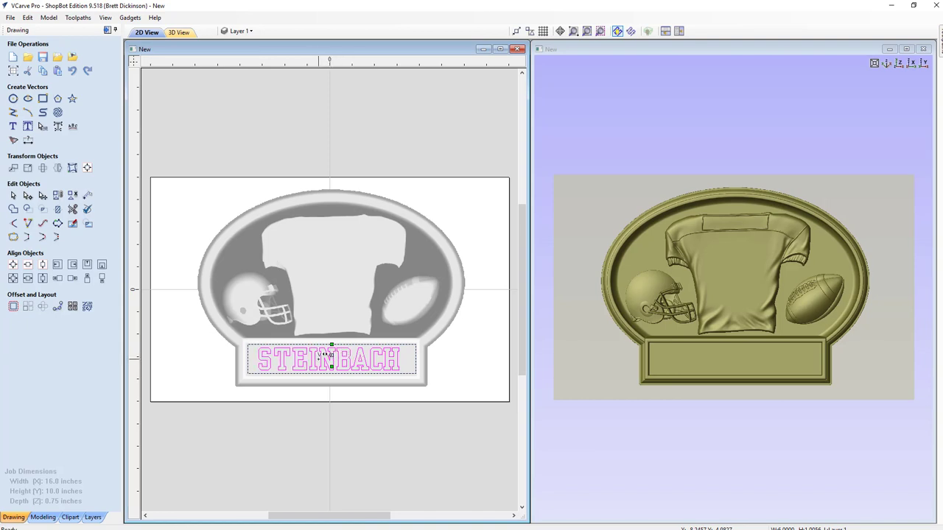
shift+click(325, 356)
shift+click(339, 356)
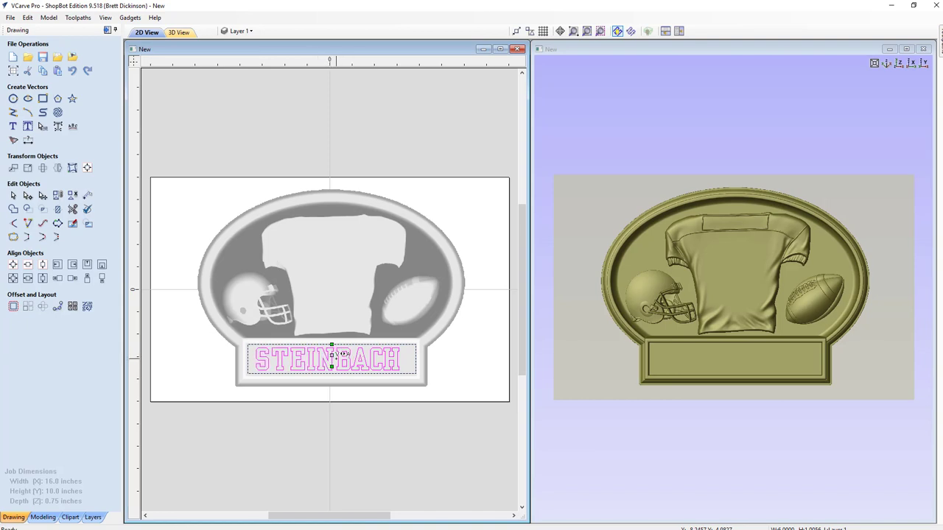
shift+click(339, 356)
shift+click(356, 357)
shift+click(356, 358)
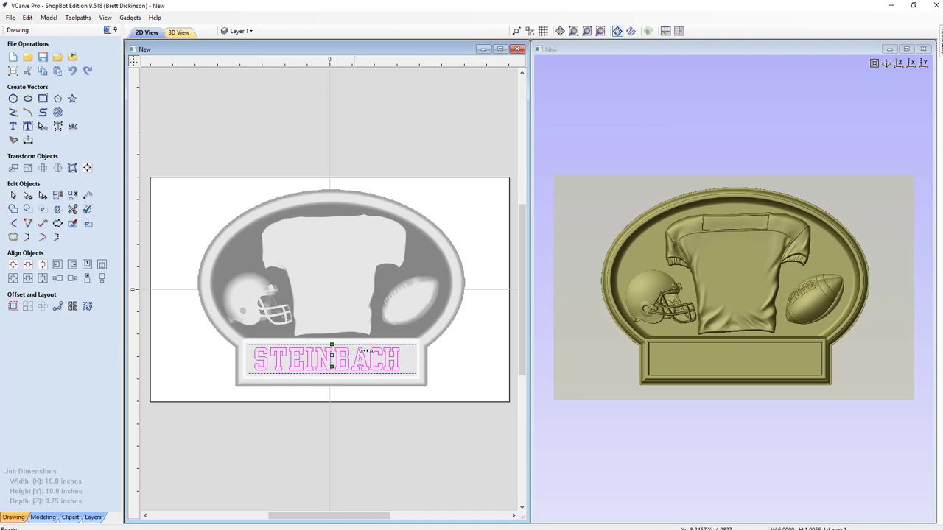
shift+click(367, 357)
shift+click(367, 356)
shift+click(387, 353)
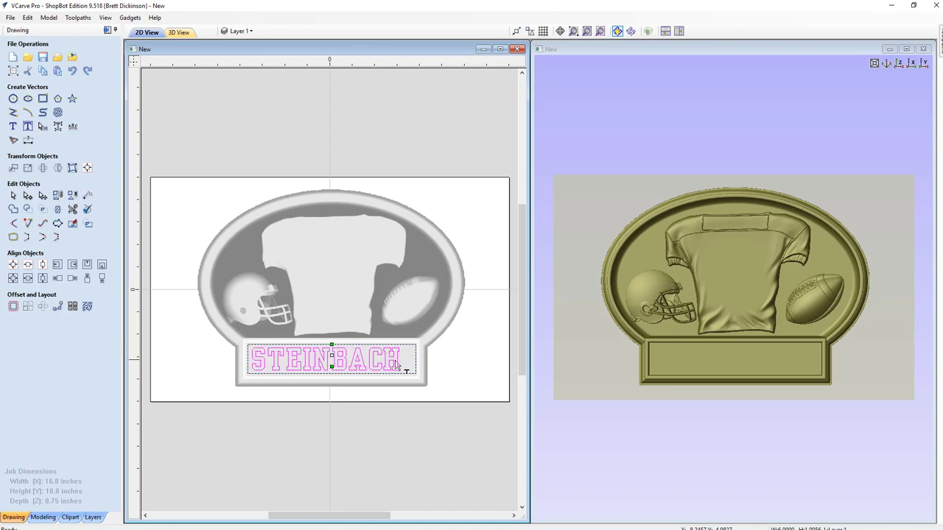
shift+click(386, 352)
shift+click(381, 356)
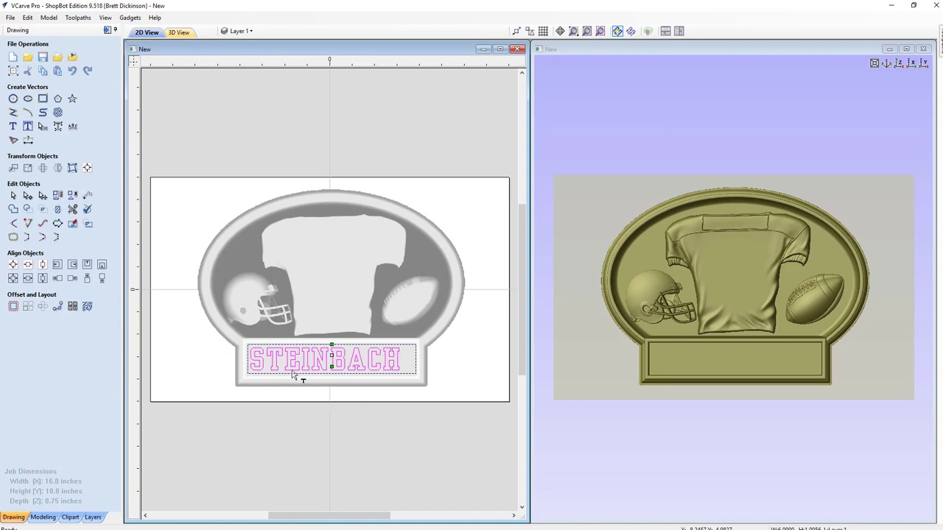
key(Escape)
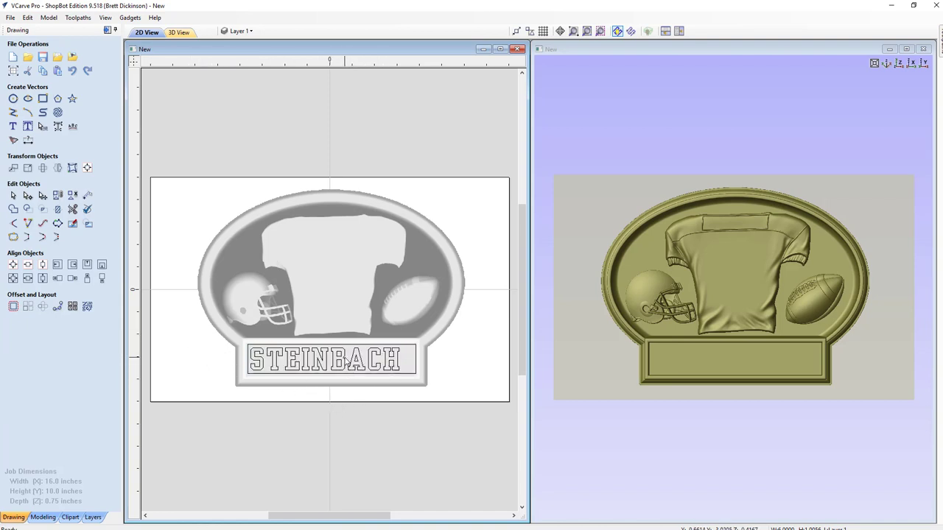
Centre the nameplate text both horizontally and vertically within its surrounding rectangle
click(344, 360)
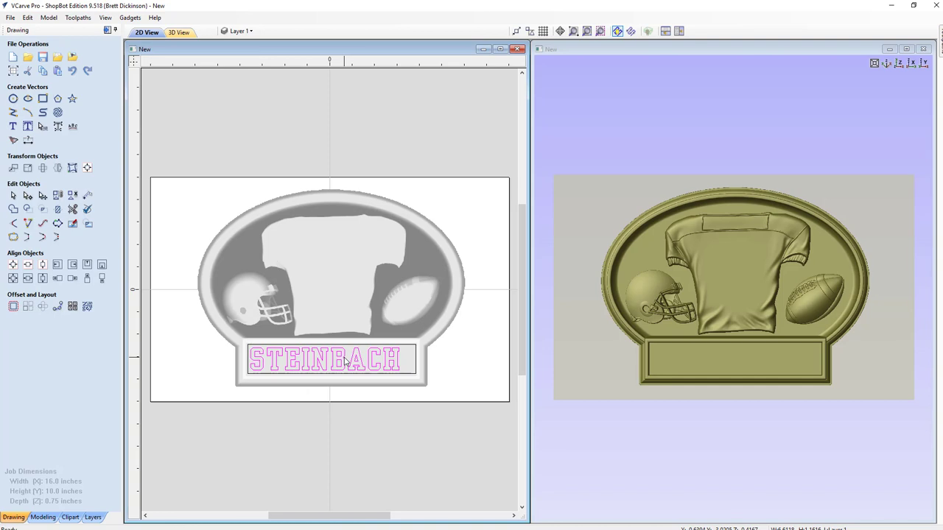
click(409, 350)
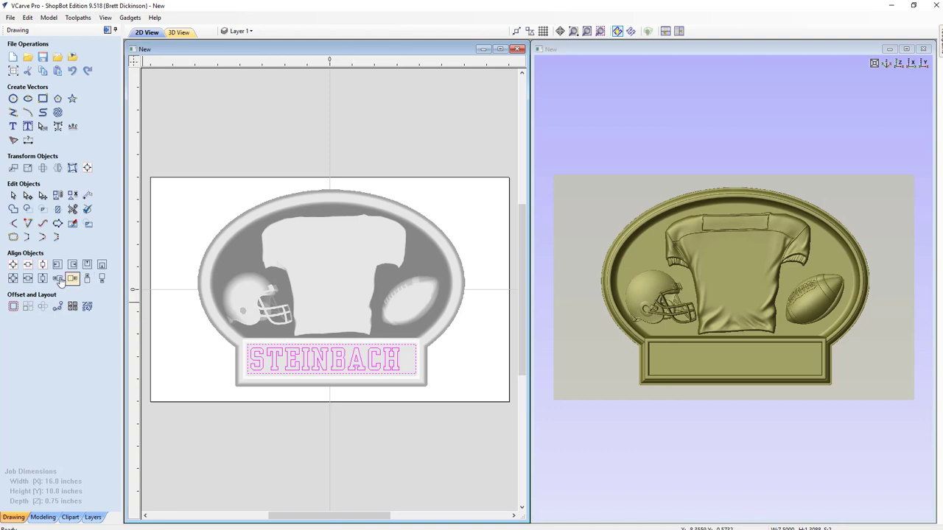
click(13, 279)
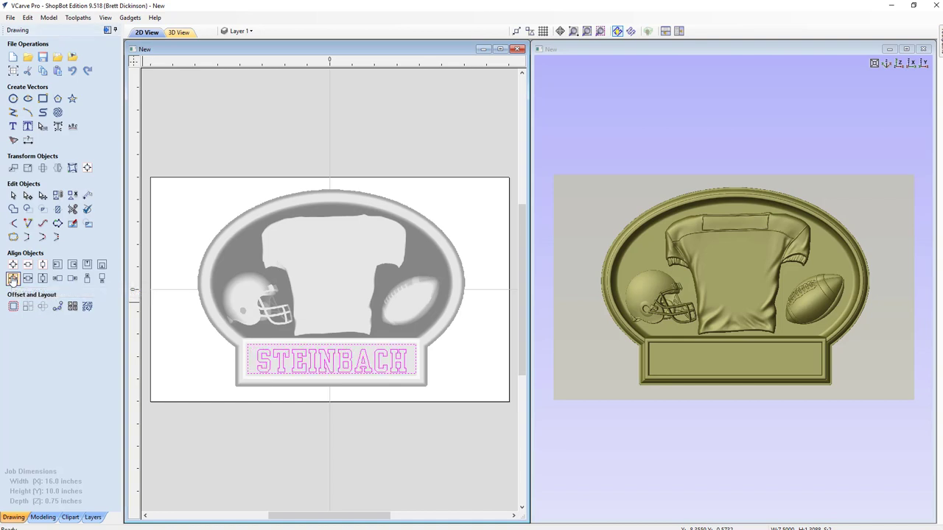
click(379, 421)
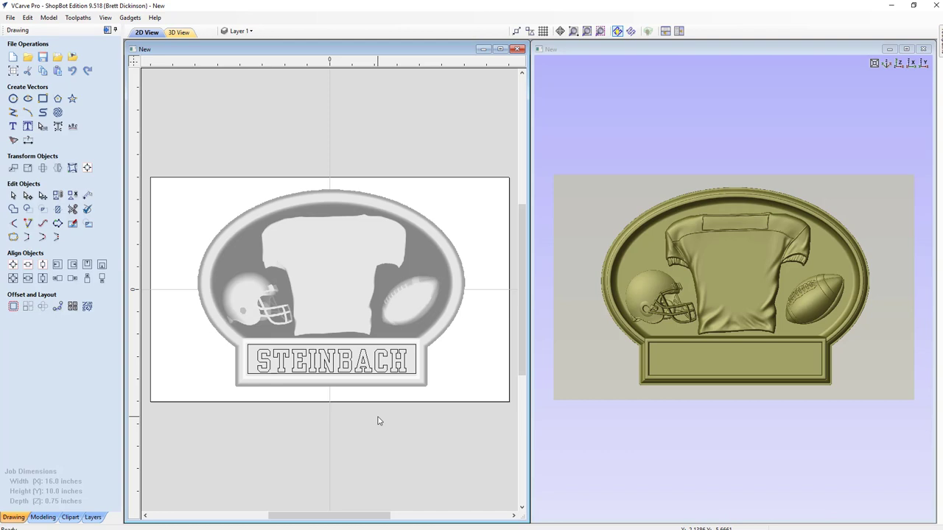
Draw a square-cornered rectangle about 2.8 by 0.5 inches over the jersey's upper name panel, and enlarge the 2D view
click(344, 257)
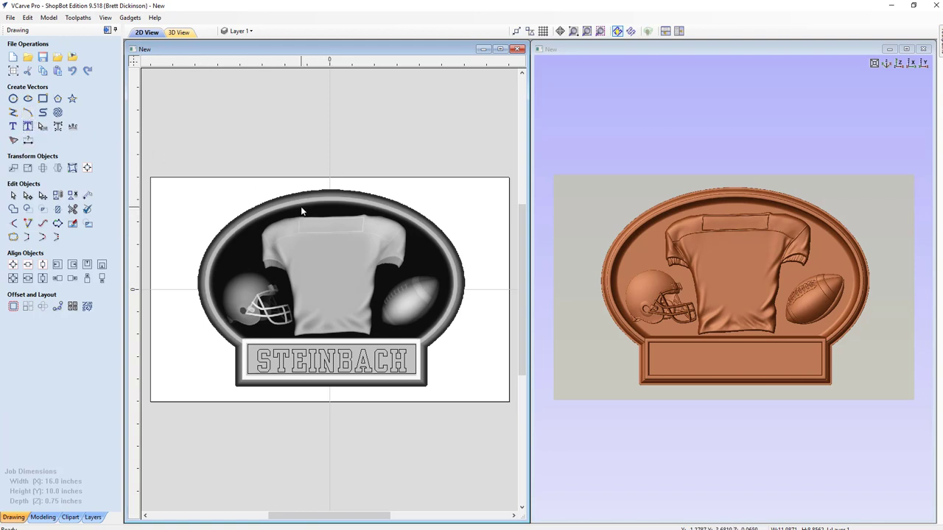
click(43, 99)
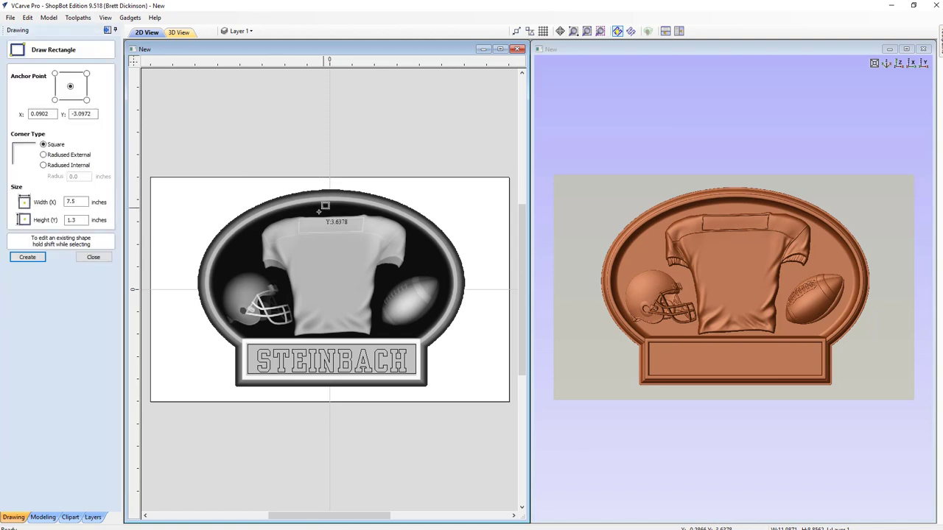
mouse_move(301, 218)
mouse_down()
mouse_move(361, 223)
mouse_move(363, 230)
mouse_up()
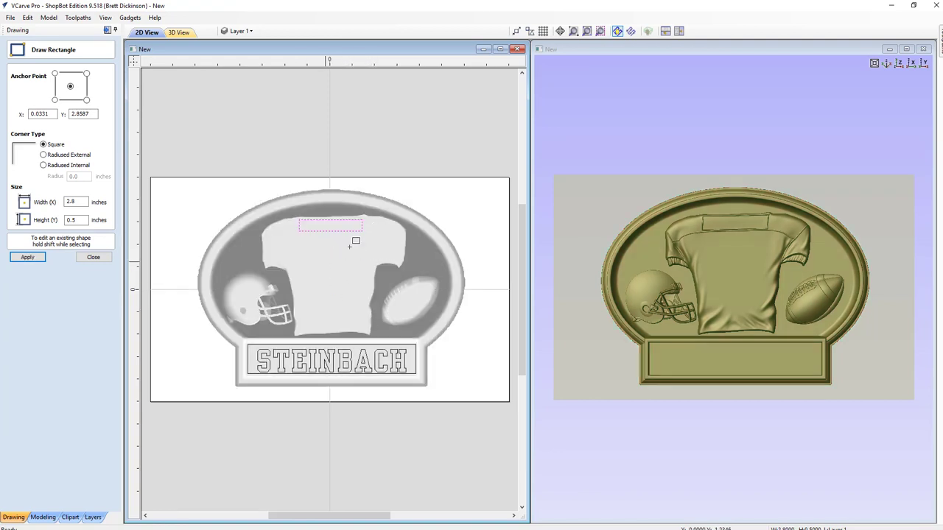
click(500, 49)
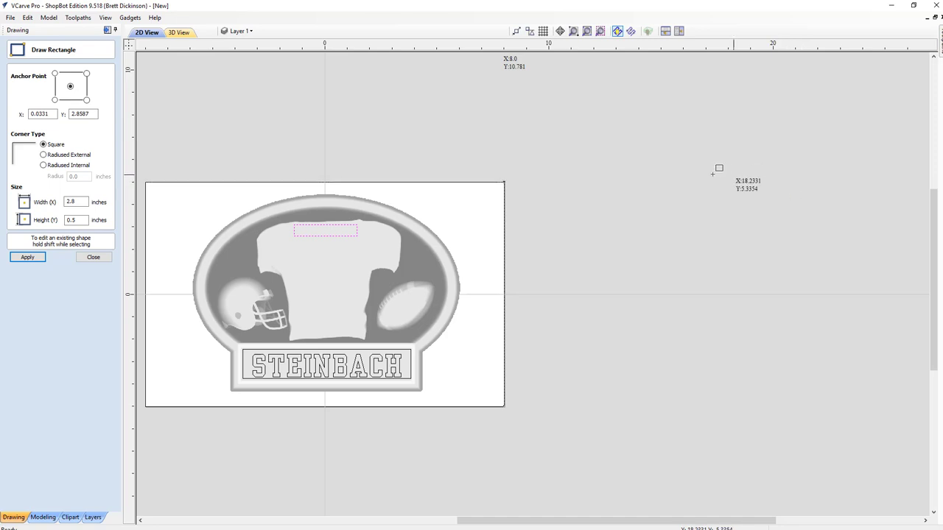
key(F4)
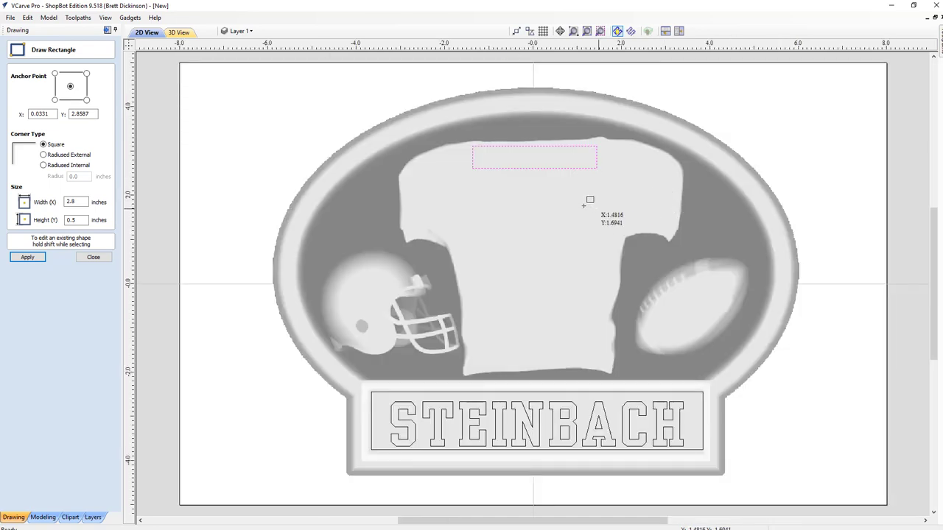
click(93, 258)
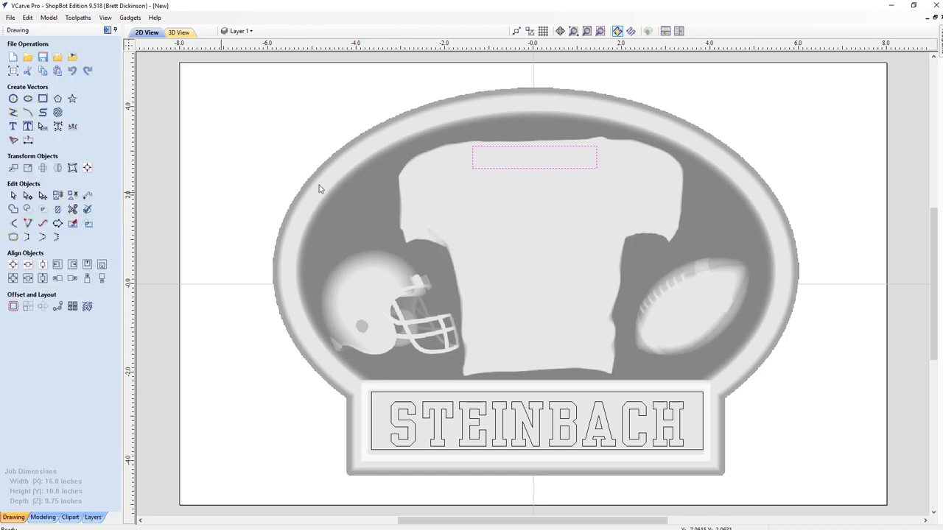
Add EAGLES as auto-layout text in the jersey rectangle, centre-aligned with horizontal stretch set to Stretch Spaces
click(27, 126)
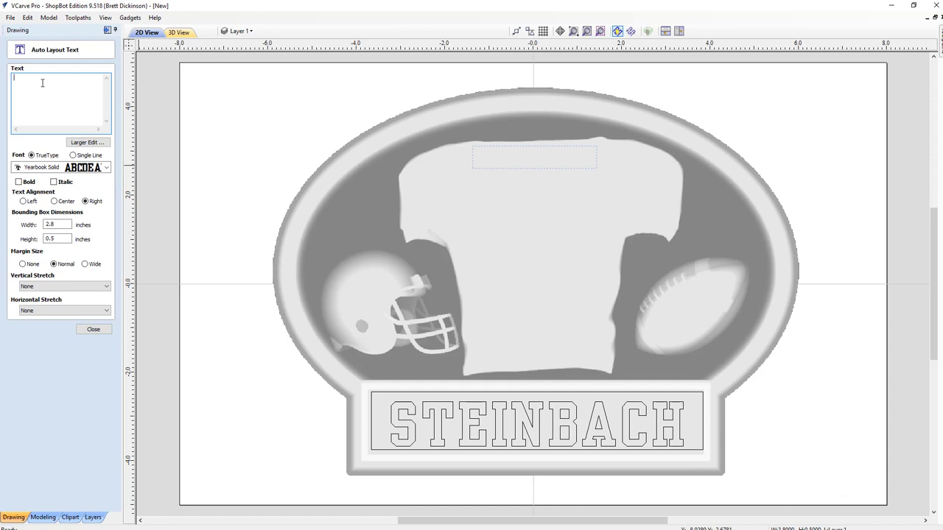
text(EAGLES)
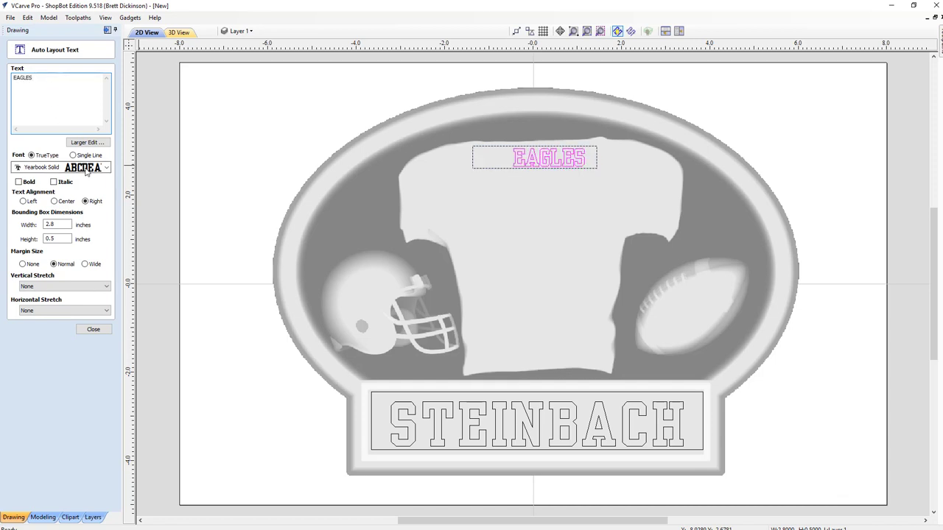
click(55, 202)
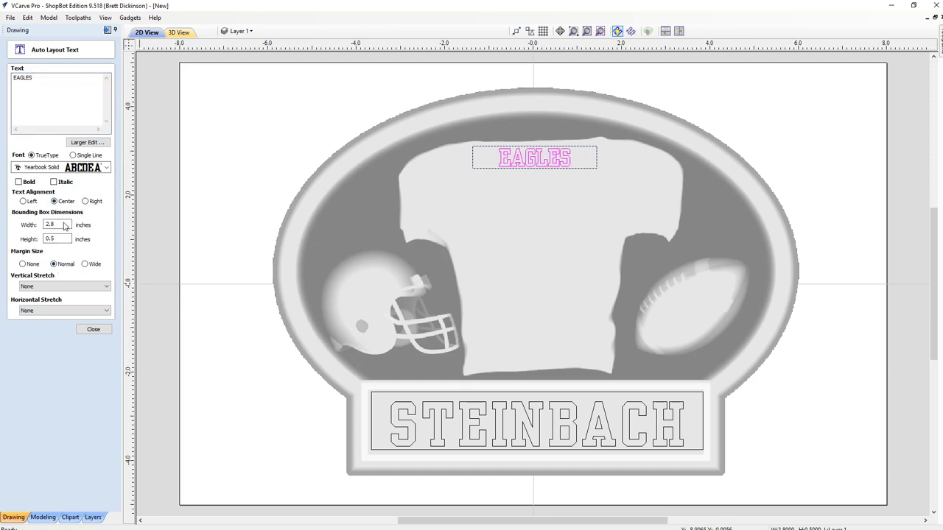
click(86, 311)
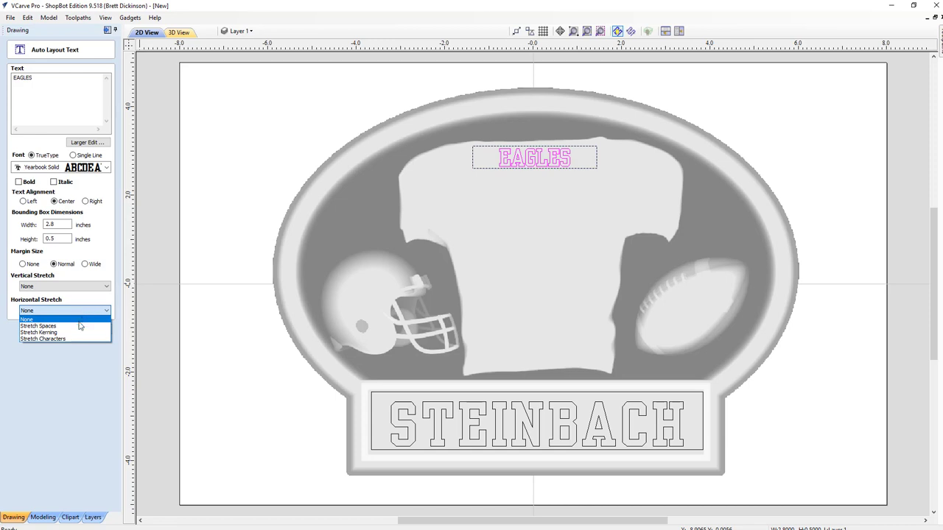
click(81, 326)
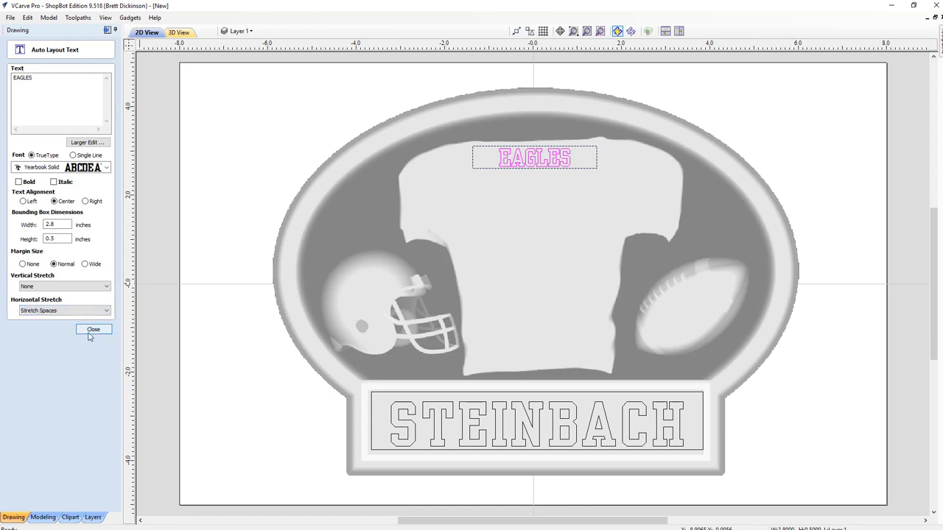
click(92, 330)
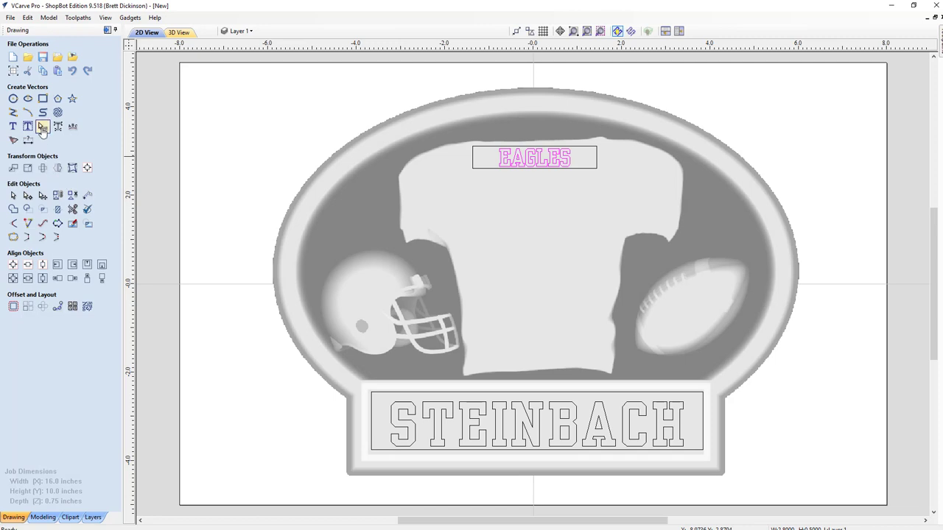
Widen the spacing between the letters of EAGLES on the jersey with interactive kerning
click(43, 127)
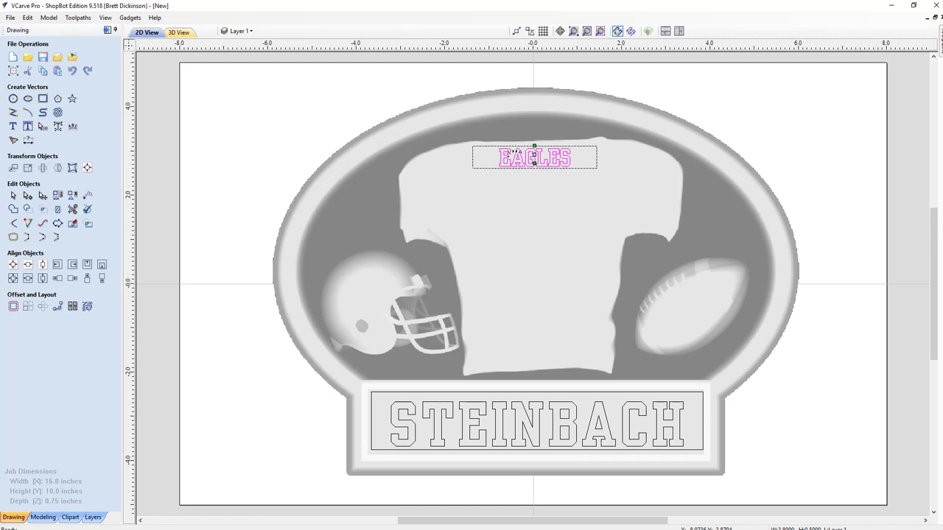
drag(531, 153, 518, 148)
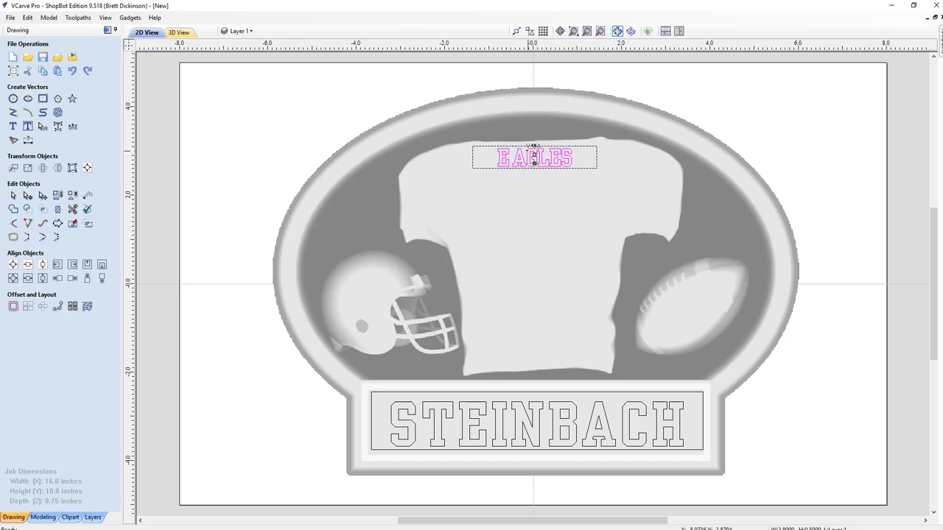
drag(532, 151, 554, 153)
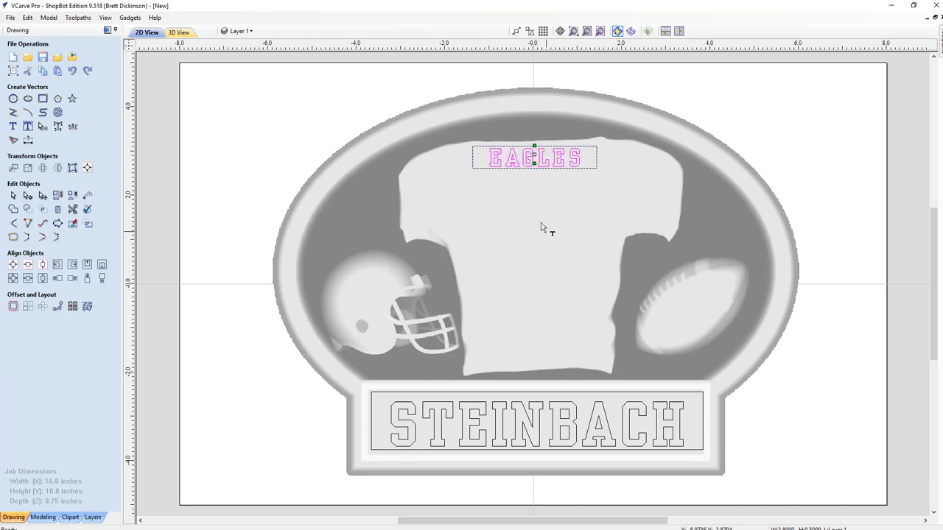
click(515, 220)
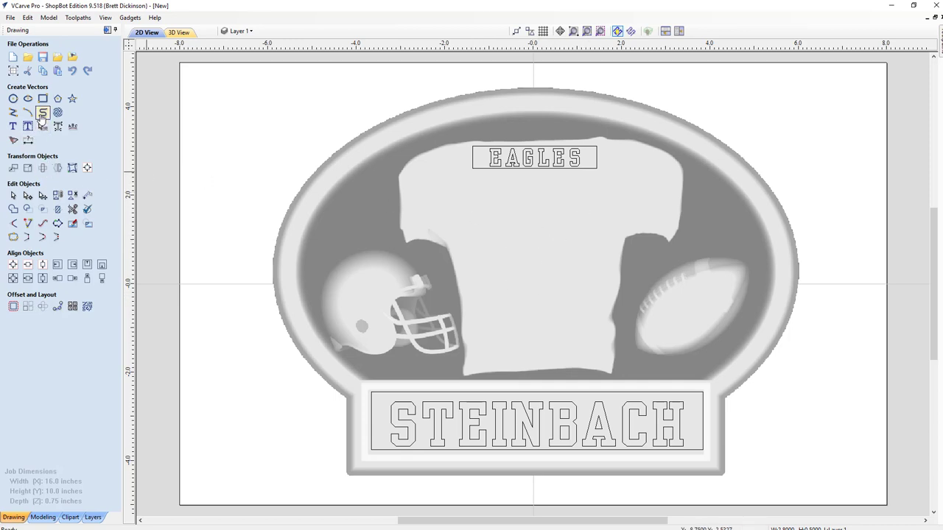
Create the text 55 in centre-aligned Yearbook Solid and move it onto the middle of the jersey
click(14, 126)
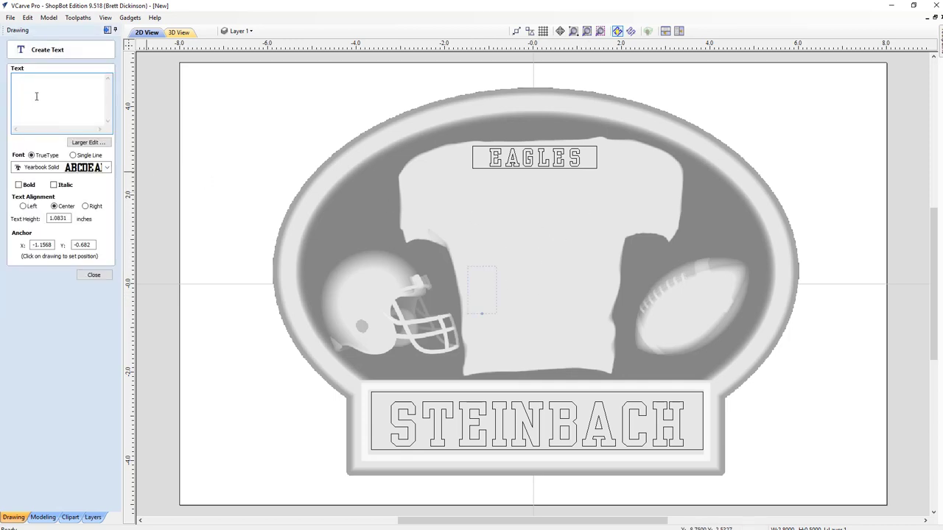
text(55)
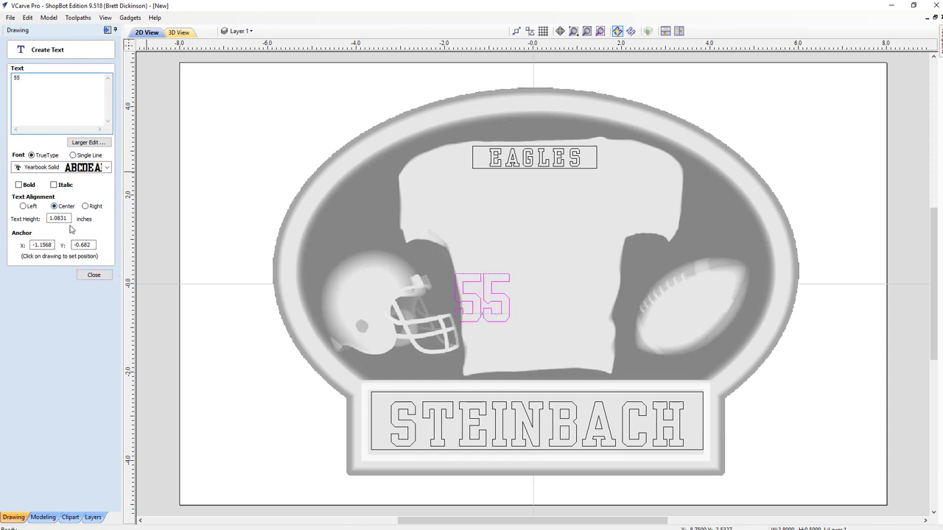
click(69, 218)
click(93, 275)
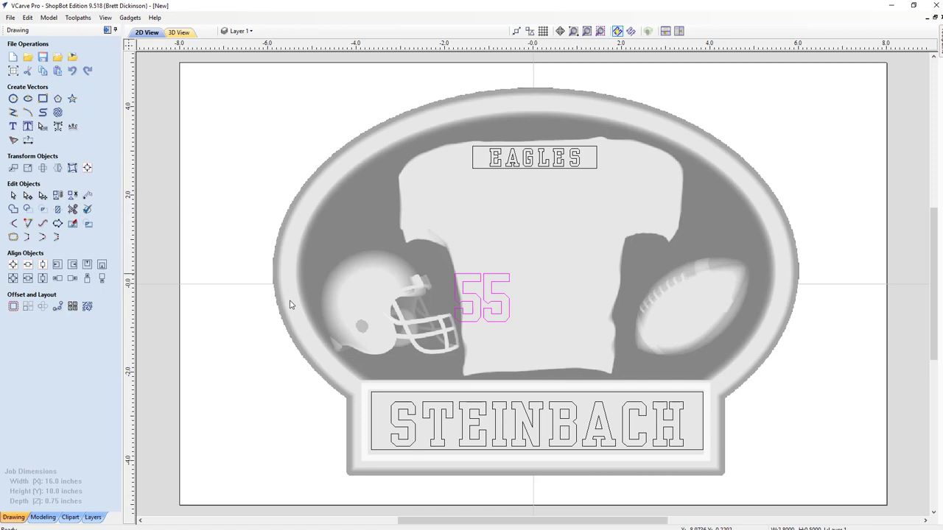
click(495, 282)
click(495, 282)
mouse_move(495, 289)
mouse_down()
mouse_move(556, 221)
mouse_move(535, 219)
mouse_move(540, 233)
mouse_up()
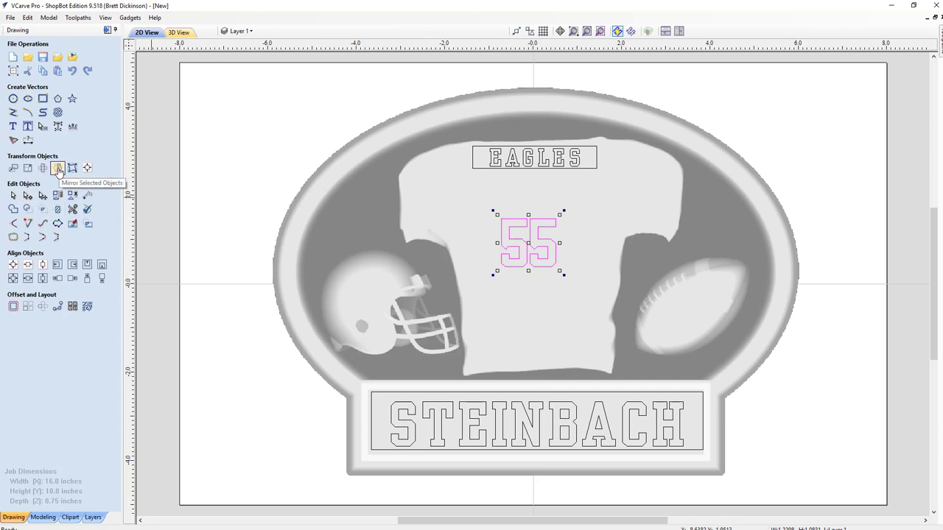
Widen the gap between the two digits of the jersey number with interactive kerning and shift the number slightly down
click(43, 126)
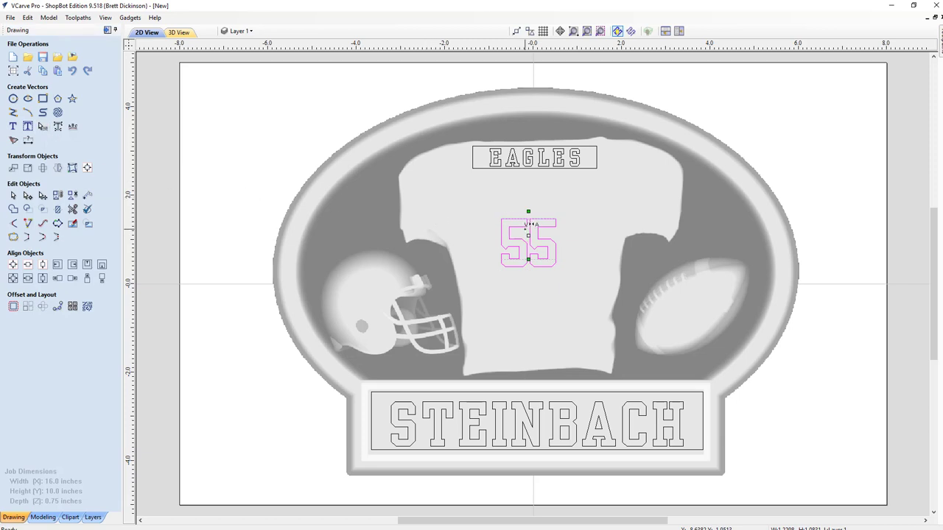
shift+click(525, 229)
shift+click(526, 230)
shift+click(525, 230)
drag(528, 235, 528, 251)
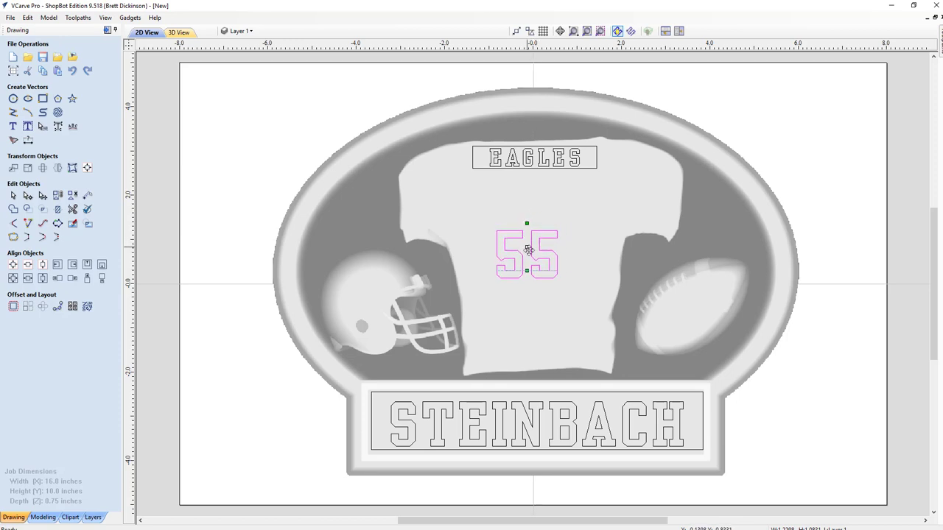
Scale up the jersey number to about 1.8 inches wide and centre it by eye beneath EAGLES
click(549, 294)
click(555, 281)
drag(561, 283, 577, 299)
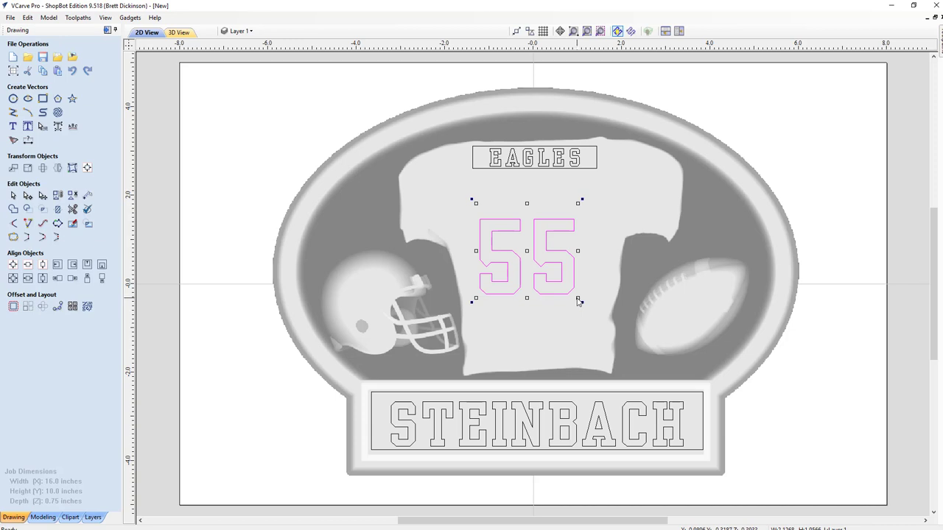
shift+click(577, 299)
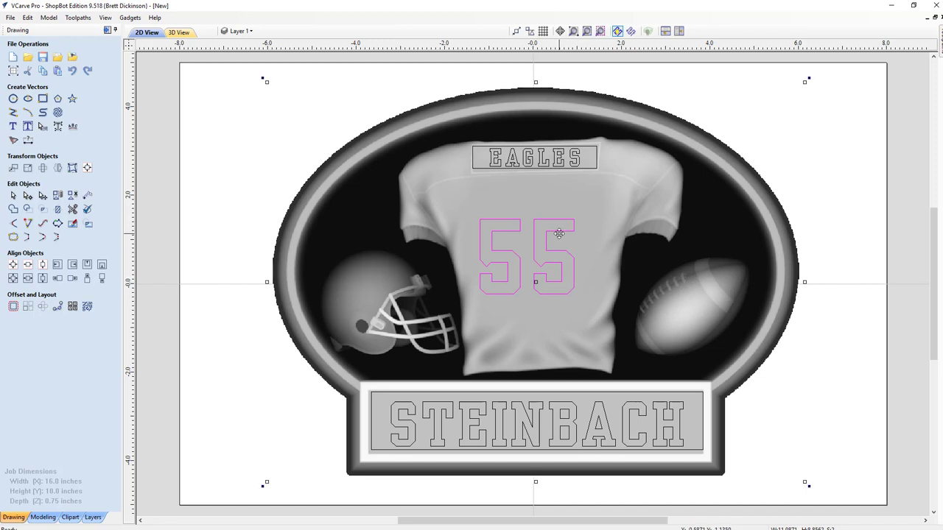
key(Escape)
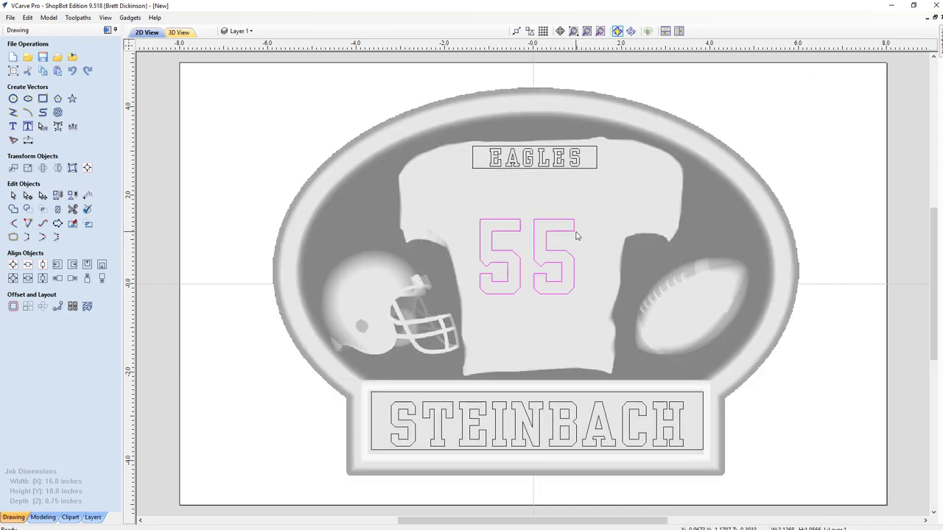
drag(578, 233, 582, 233)
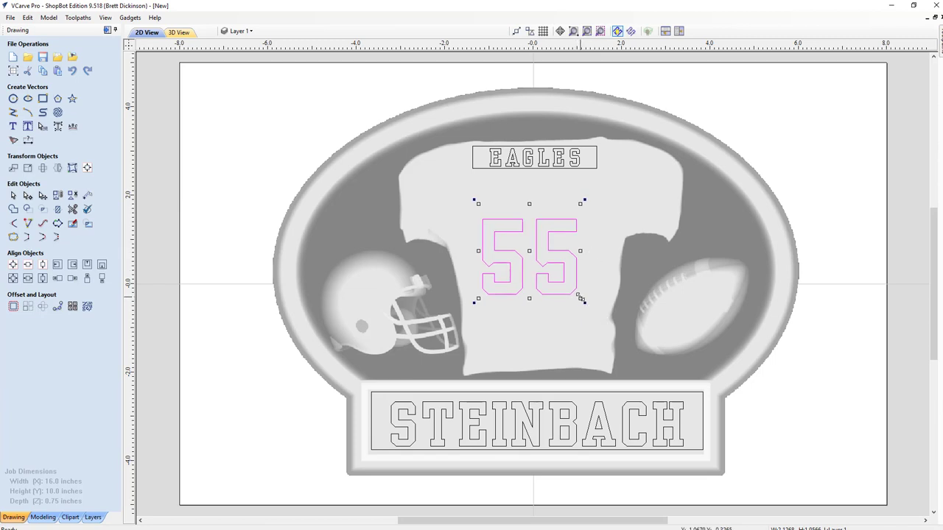
mouse_move(581, 299)
mouse_down()
mouse_move(568, 290)
mouse_move(575, 294)
mouse_up()
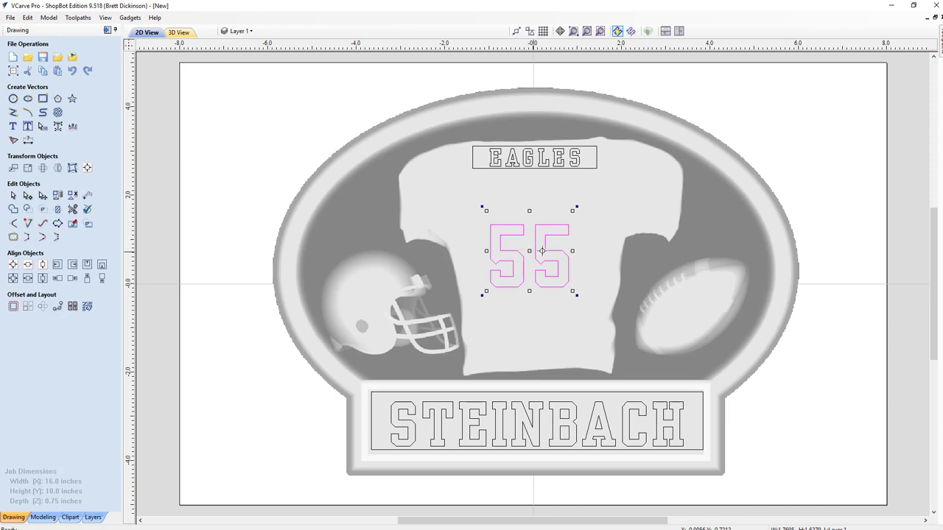
drag(542, 251, 550, 252)
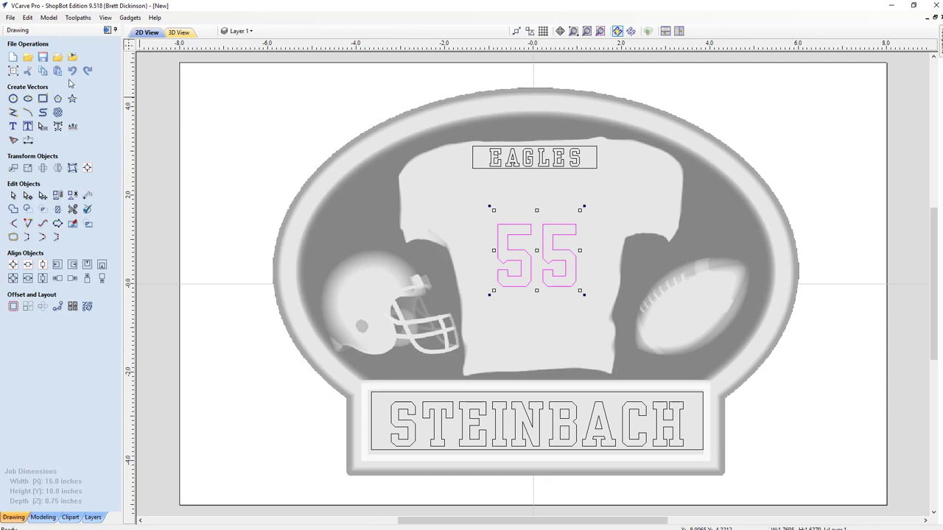
Import the vectors from Georgetown Eagles.dxf and place the oval G logo on the side of the helmet
click(57, 57)
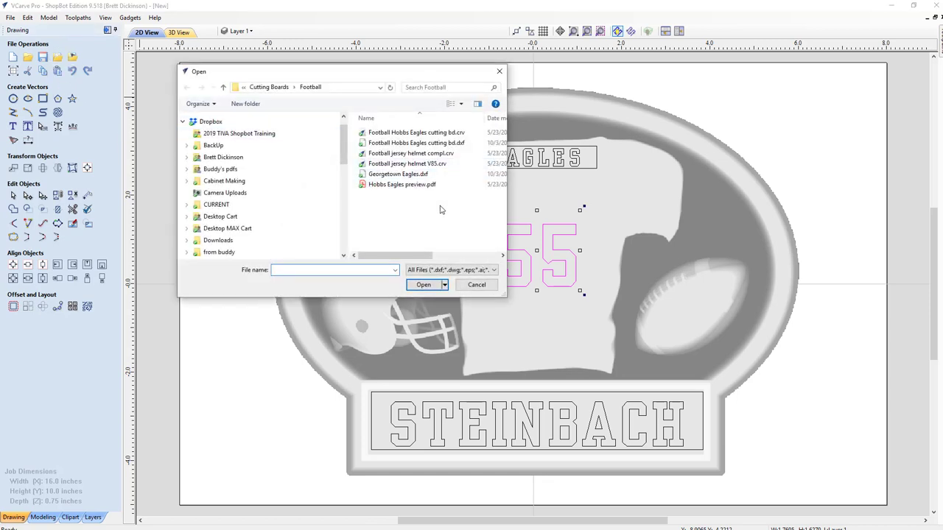
click(397, 175)
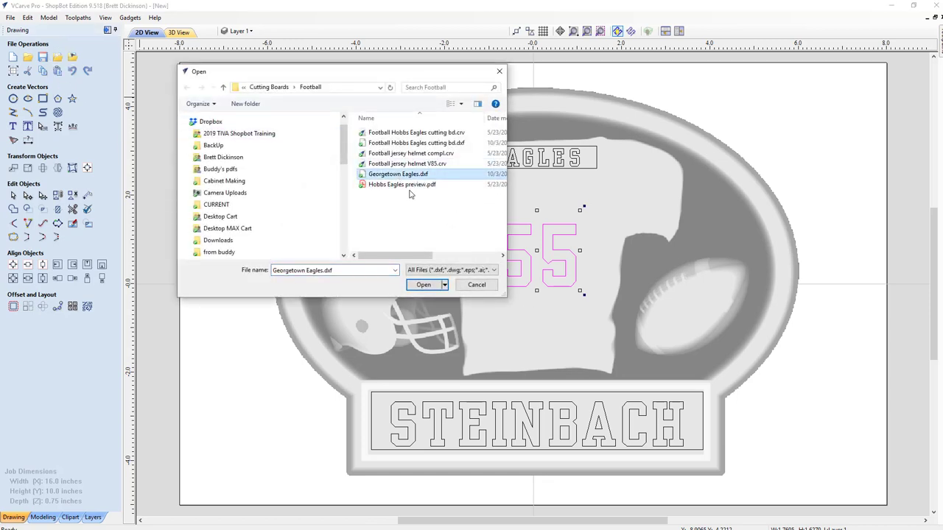
click(430, 286)
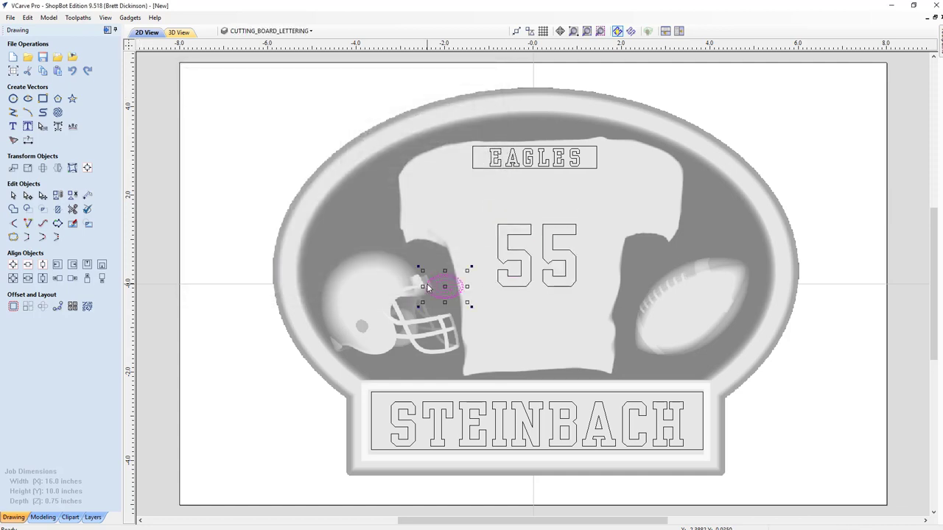
drag(442, 286, 349, 291)
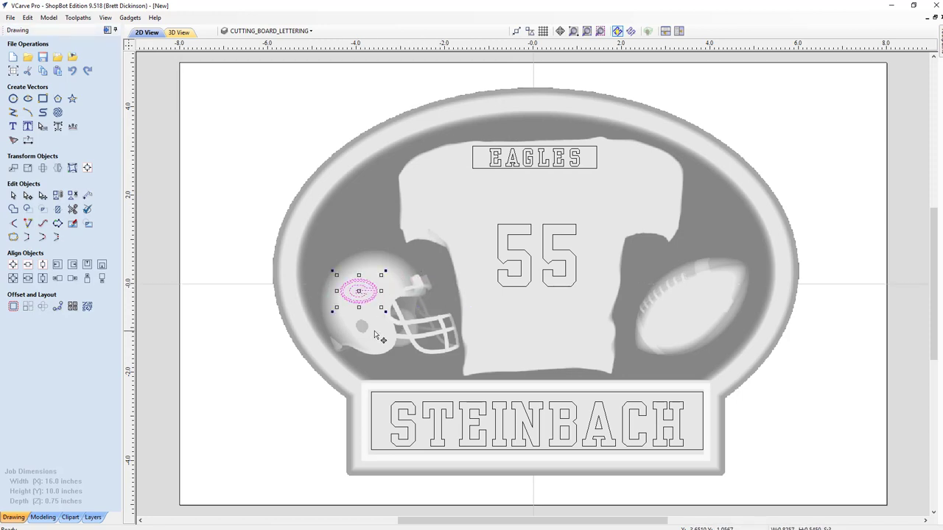
Enlarge the oval G logo on the helmet to about 1.07 by 0.71 inches
click(377, 335)
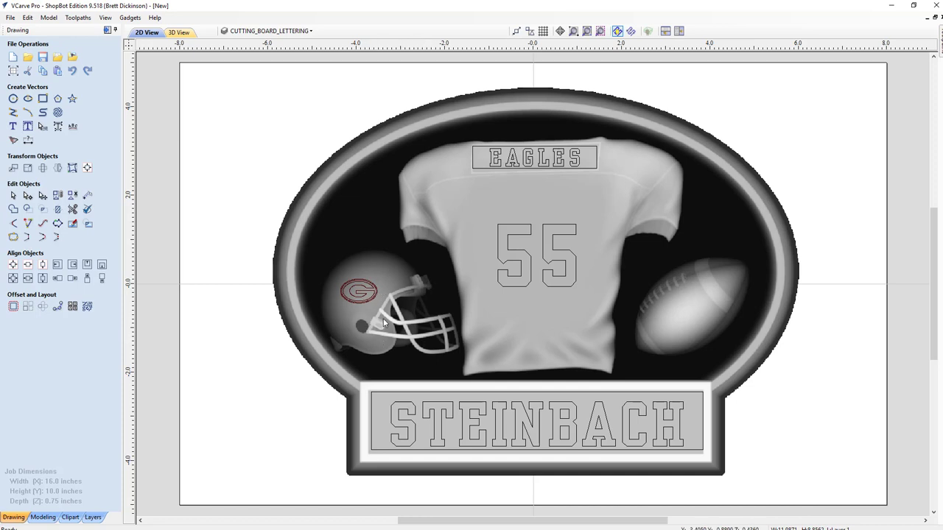
scroll(353, 330, up, 2)
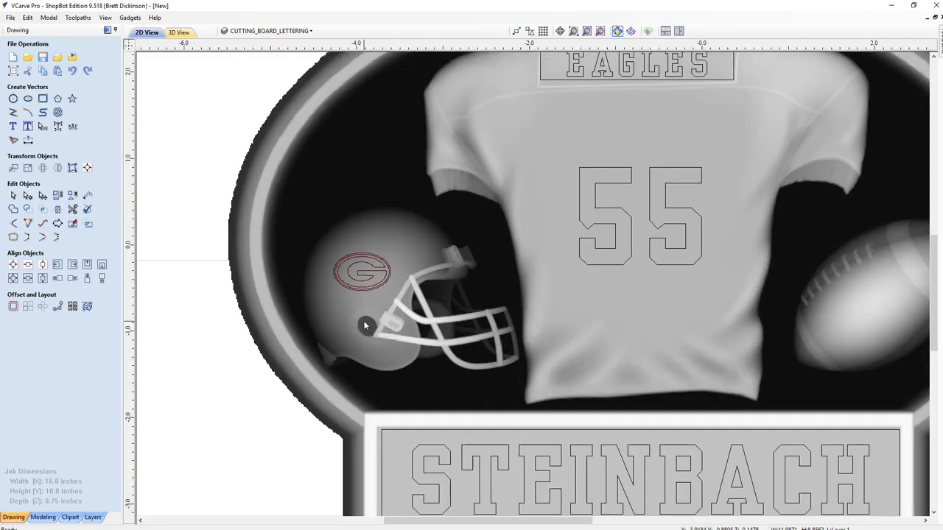
scroll(353, 325, up, 1)
scroll(354, 295, down, 1)
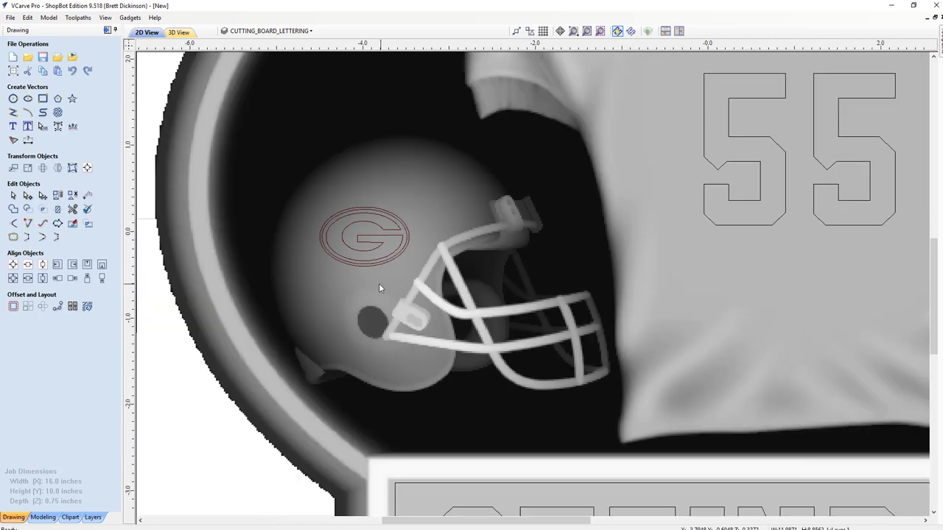
scroll(372, 283, down, 1)
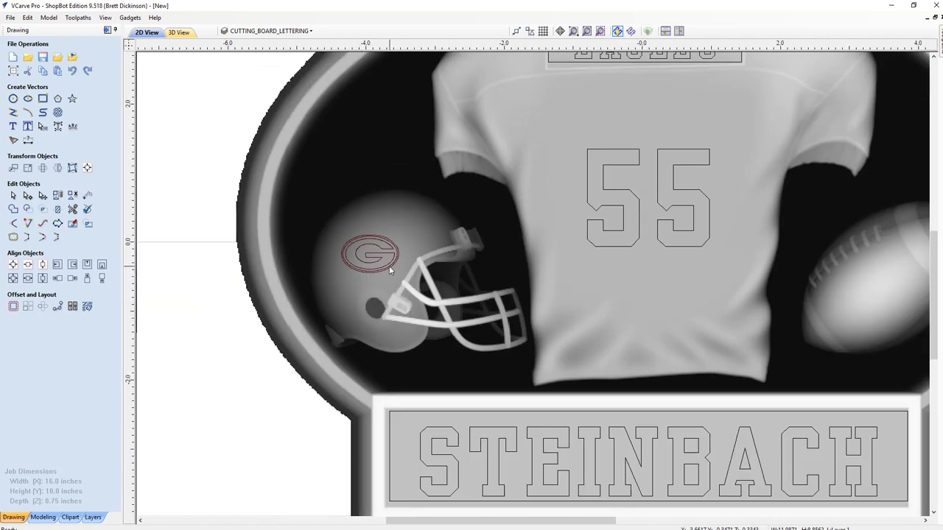
click(391, 271)
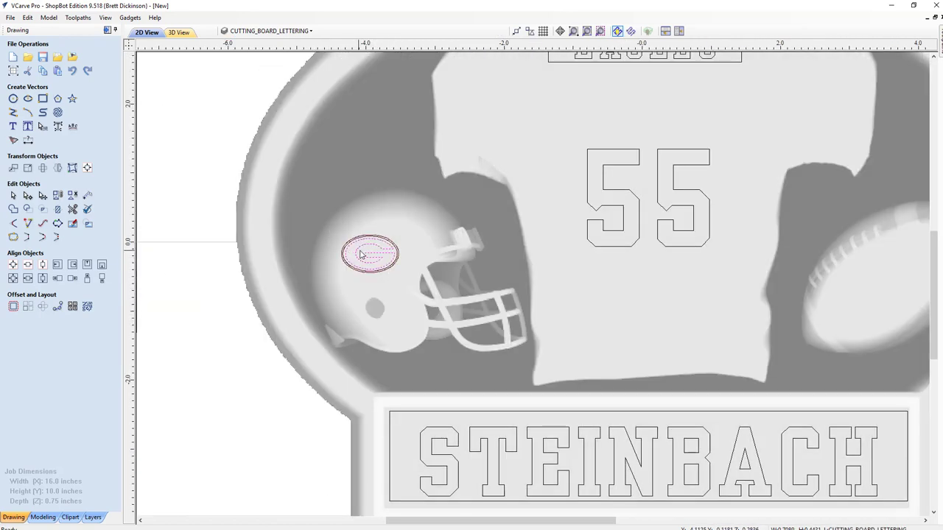
click(410, 280)
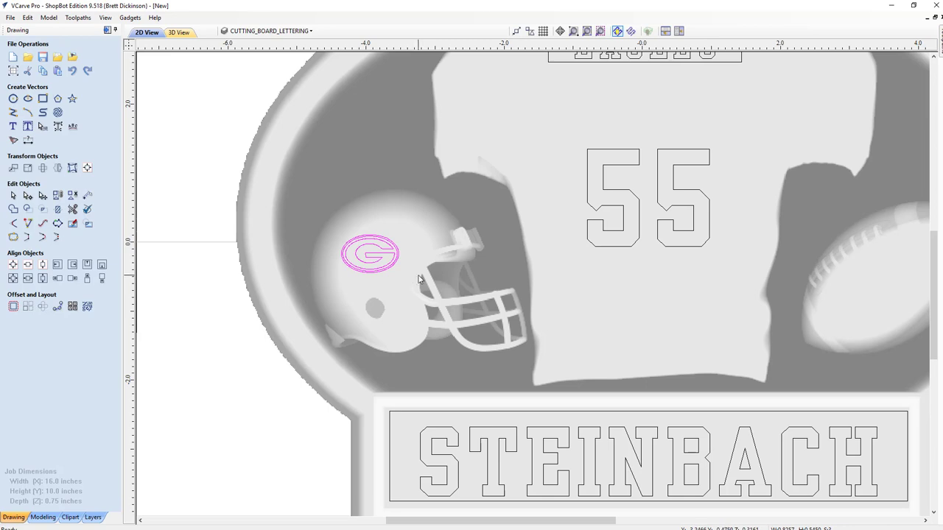
click(391, 272)
mouse_move(406, 276)
mouse_down()
mouse_move(414, 285)
mouse_move(398, 277)
mouse_up()
click(398, 278)
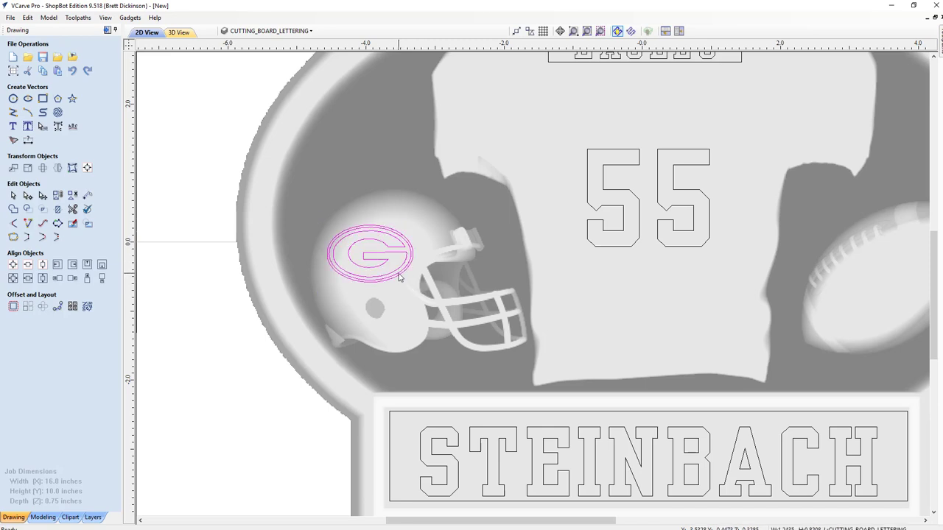
drag(415, 282, 411, 283)
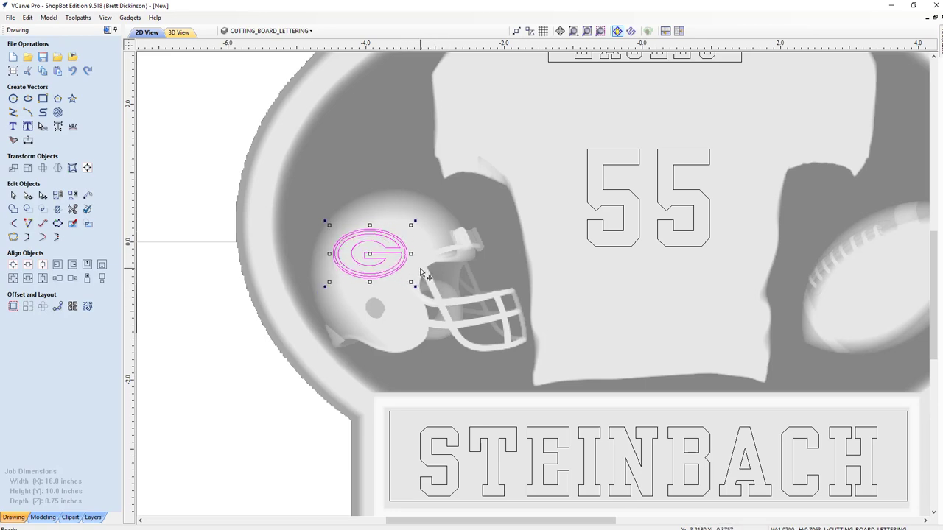
click(424, 274)
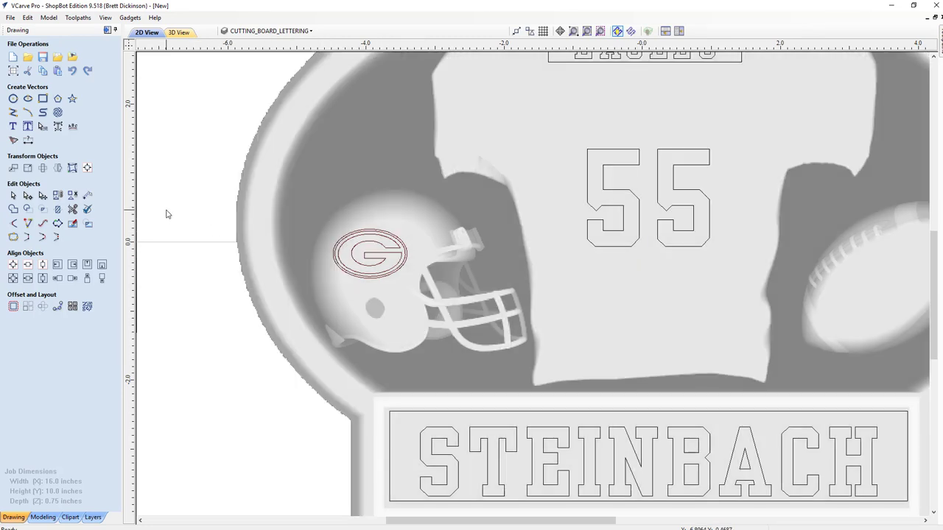
Switch to toolpath creation and confirm the material setup with 0.75 inch thickness, Z-zero at the material surface and no gap above the model
key(F6)
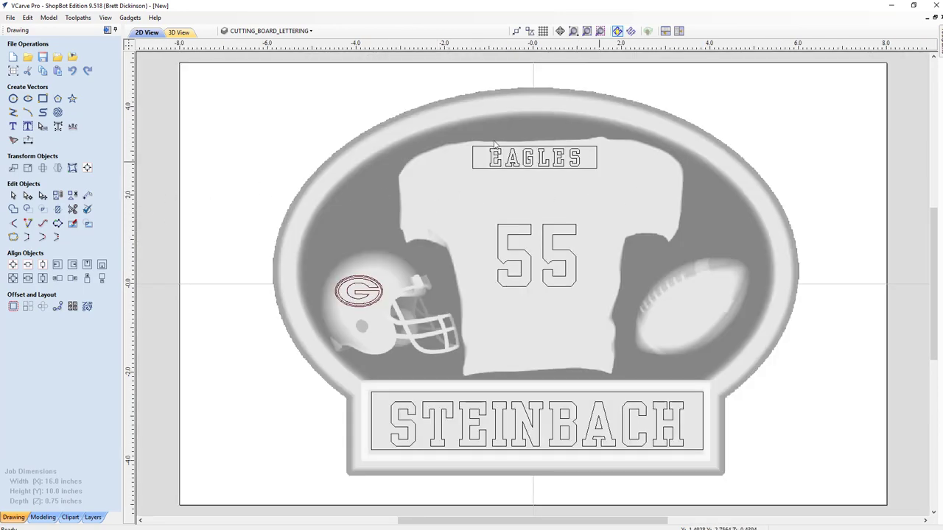
click(107, 30)
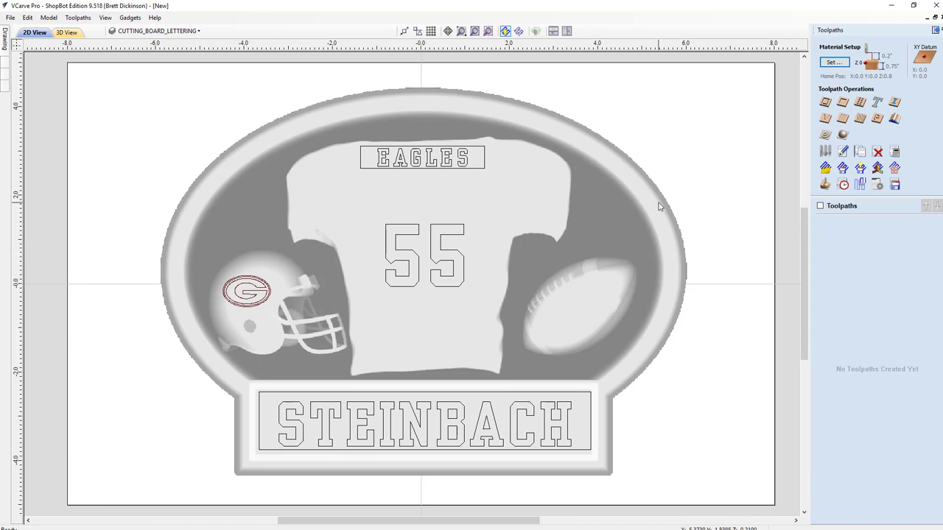
click(638, 200)
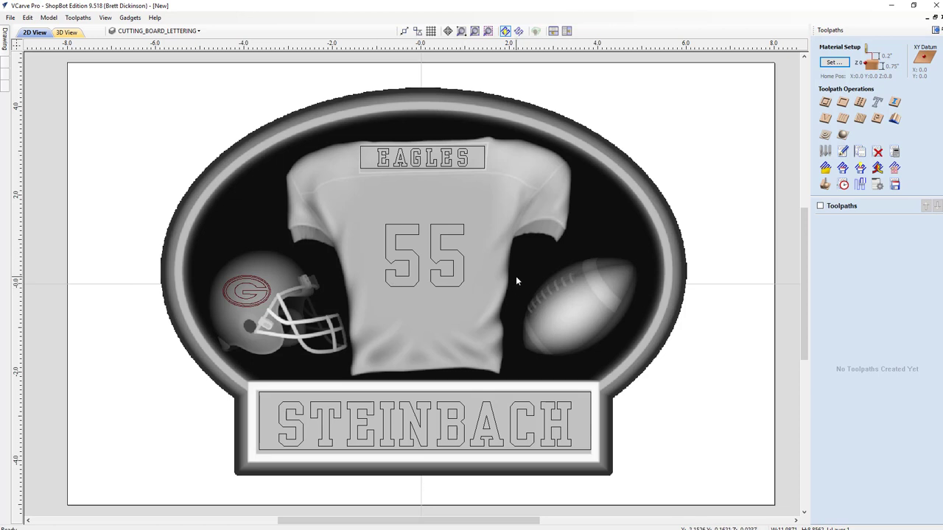
click(842, 135)
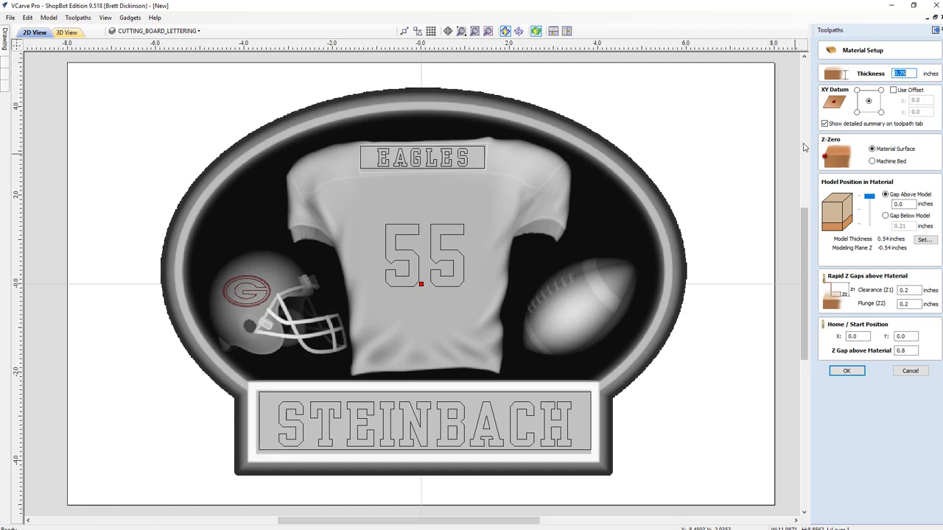
click(852, 373)
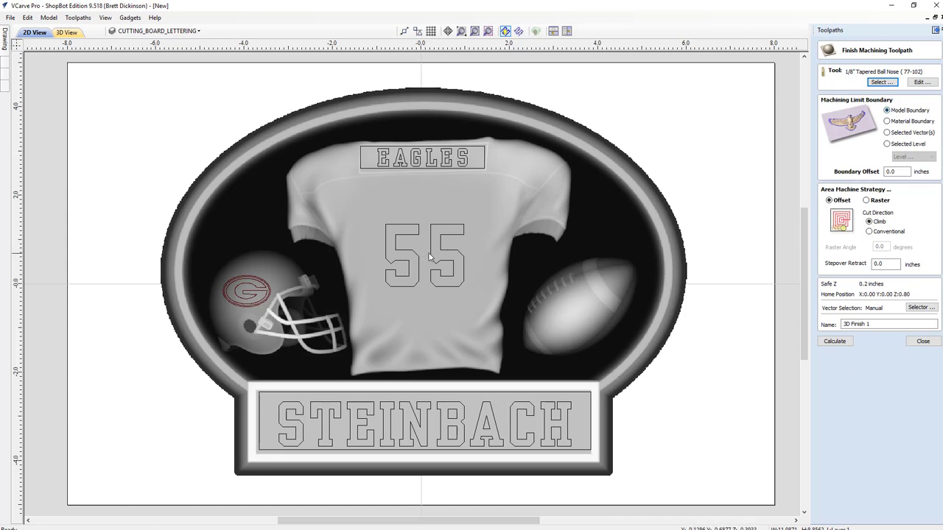
Calculate and preview a 3D finish toolpath within the model boundary, using the 1/8" tapered ball nose, offset strategy and conventional cut direction
click(921, 82)
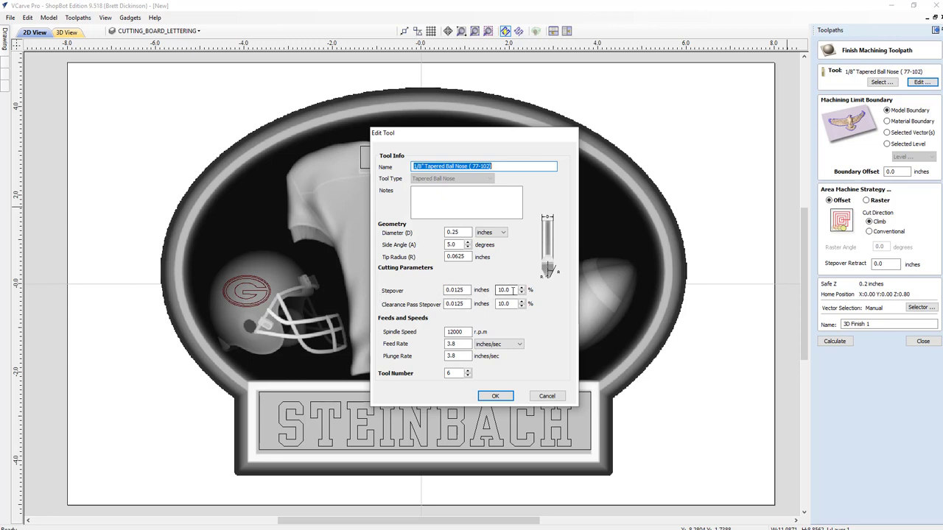
click(497, 397)
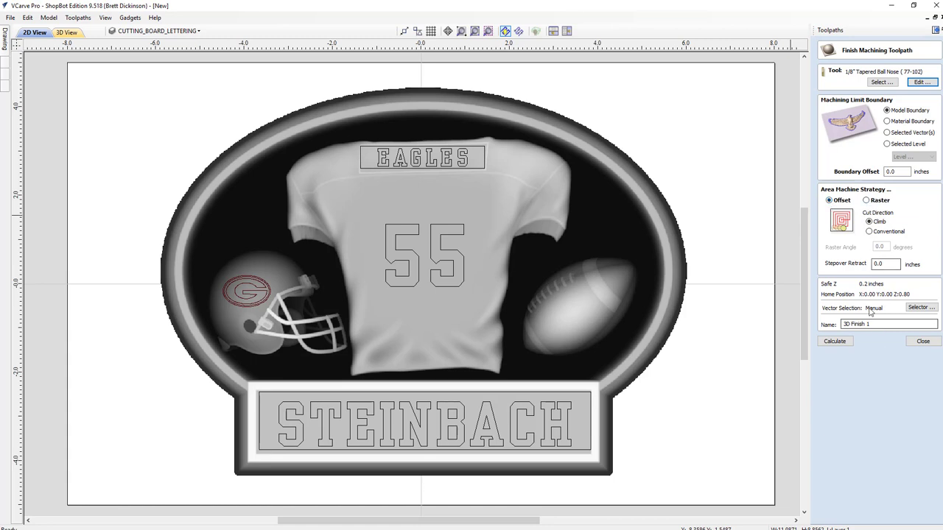
click(870, 232)
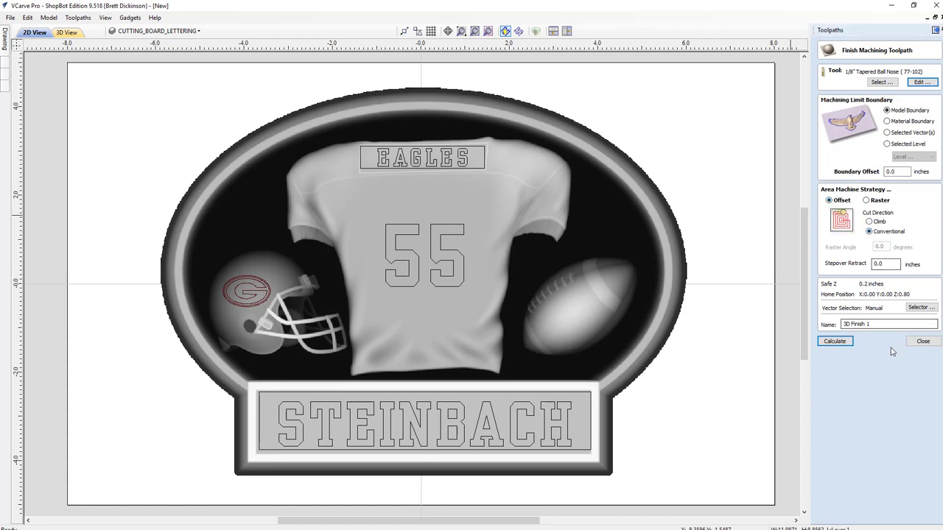
click(837, 342)
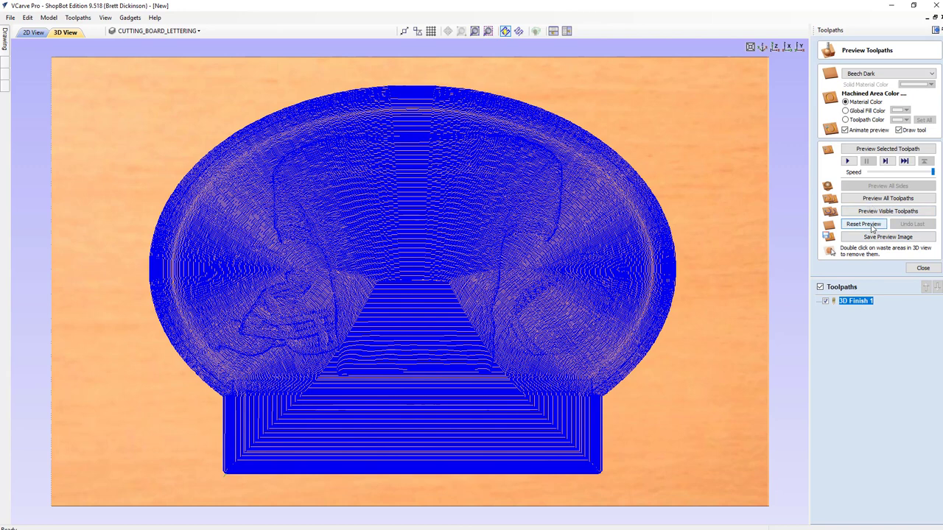
click(864, 150)
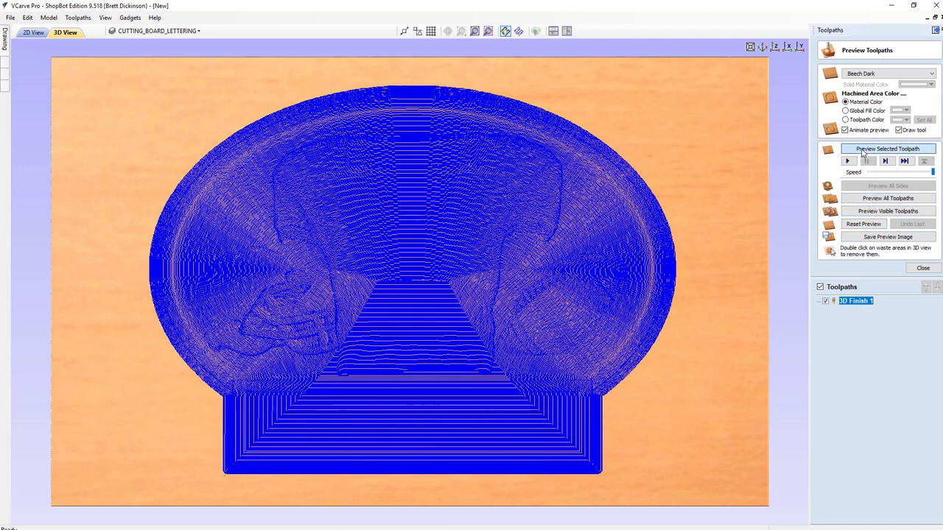
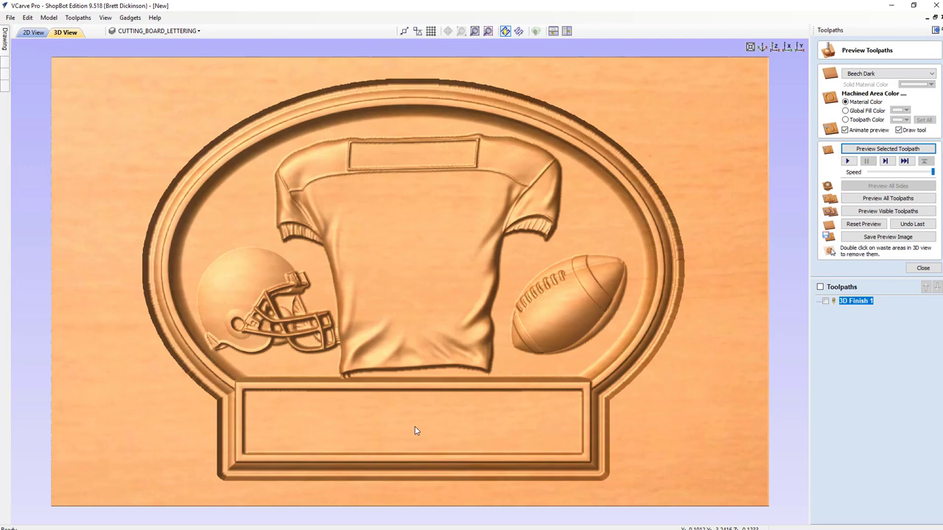
click(923, 267)
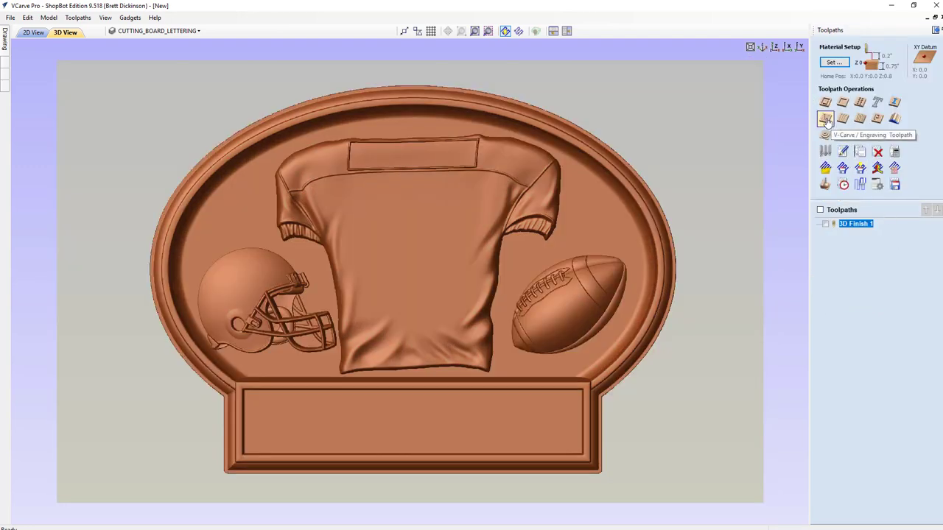
Calculate a V-Carve toolpath for the nameplate lettering with the 60 degree V-bit at 0.12 inch start depth and preview it with 2D and 3D views tiled
click(826, 120)
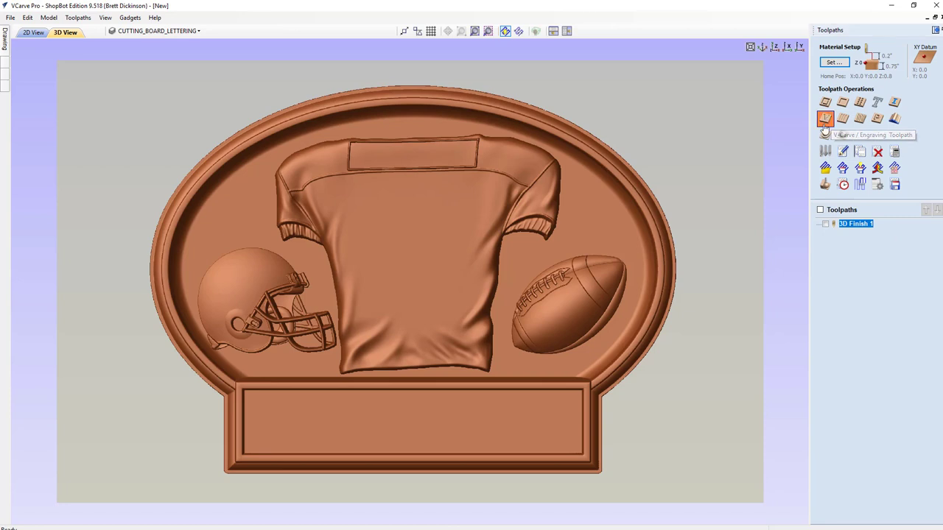
click(33, 33)
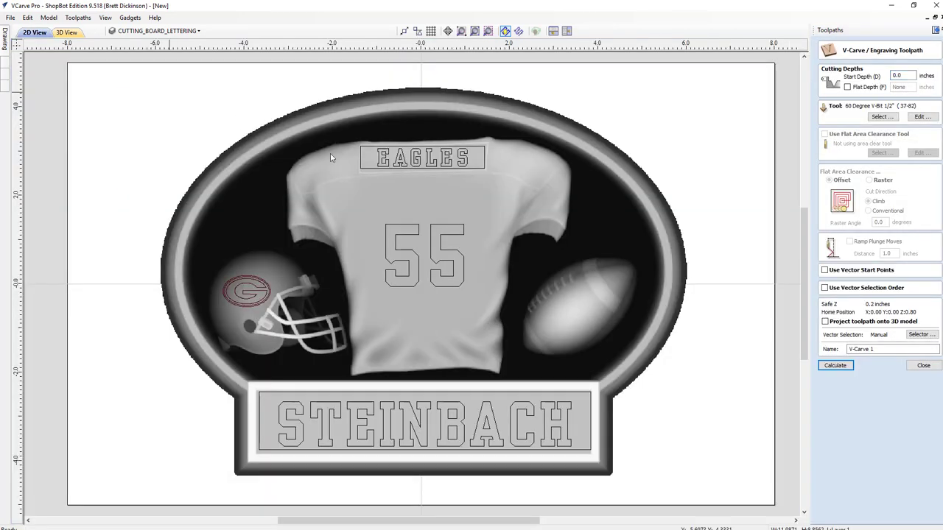
click(465, 410)
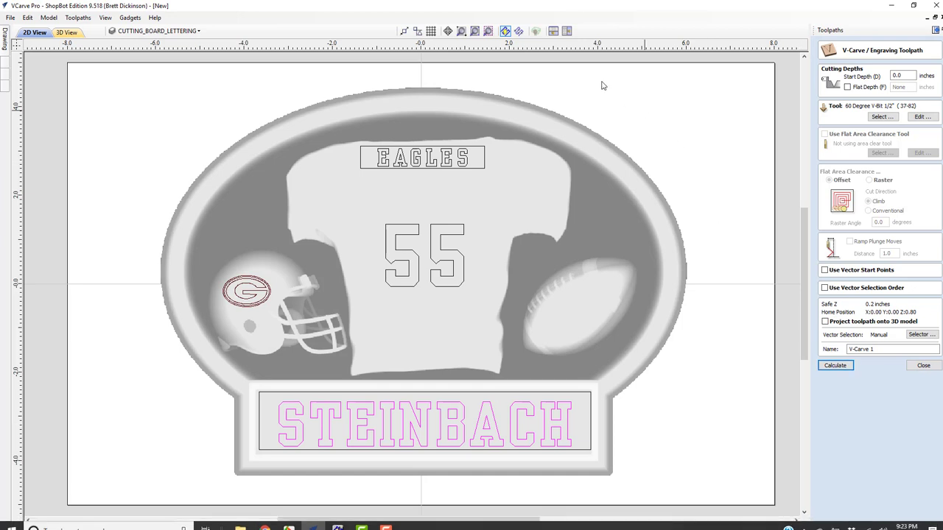
click(567, 30)
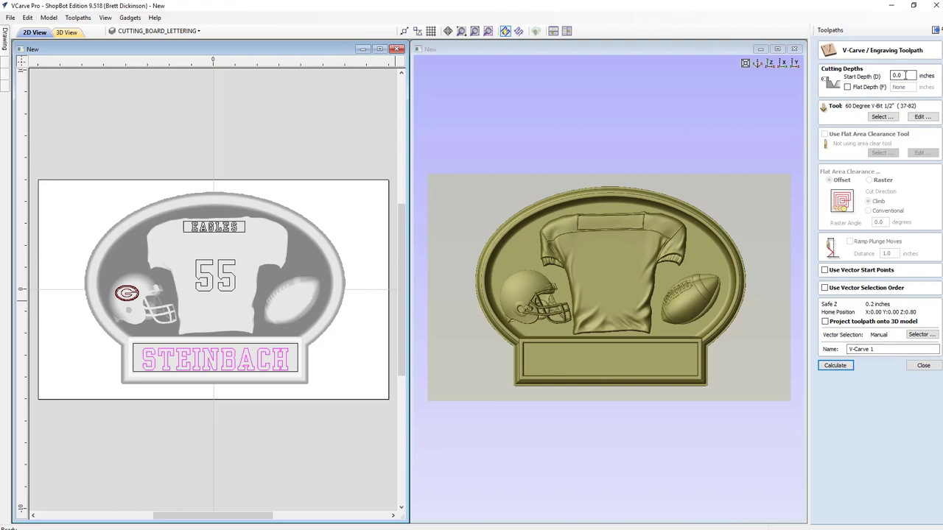
click(729, 66)
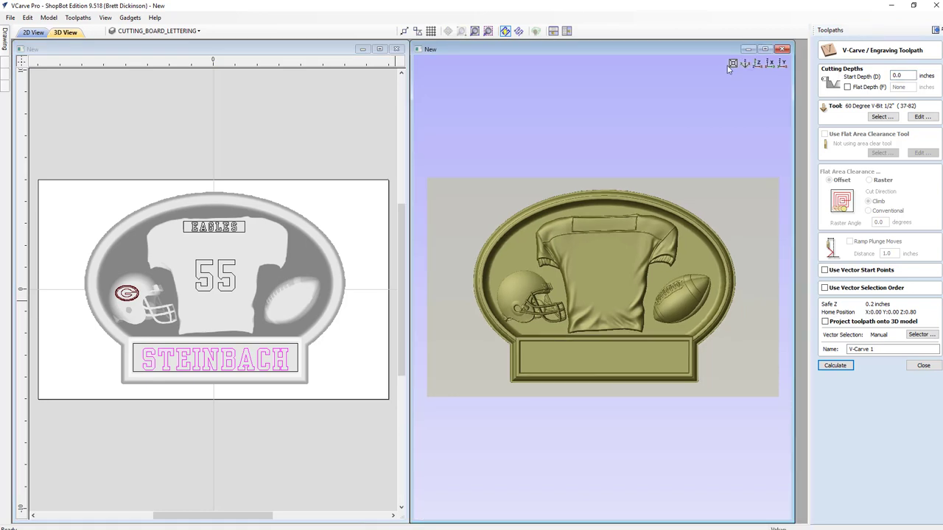
double_click(913, 75)
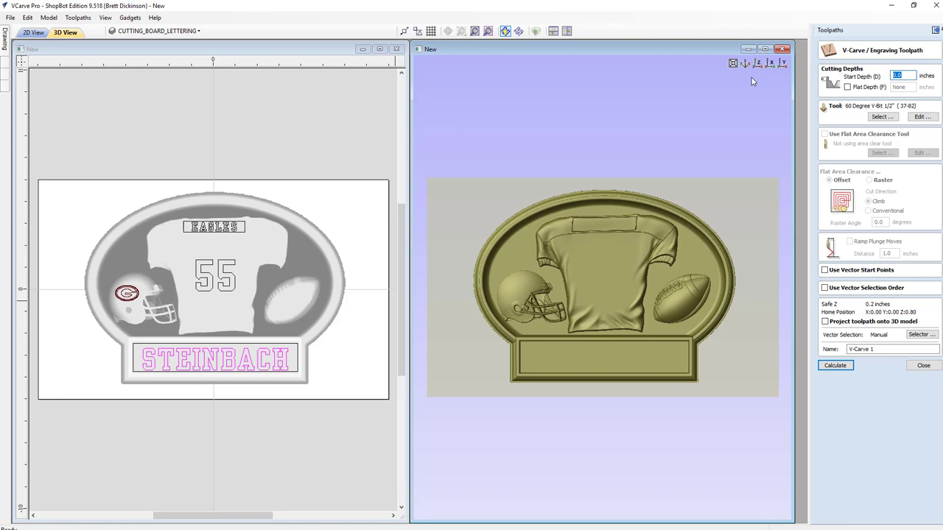
text(.12)
click(835, 366)
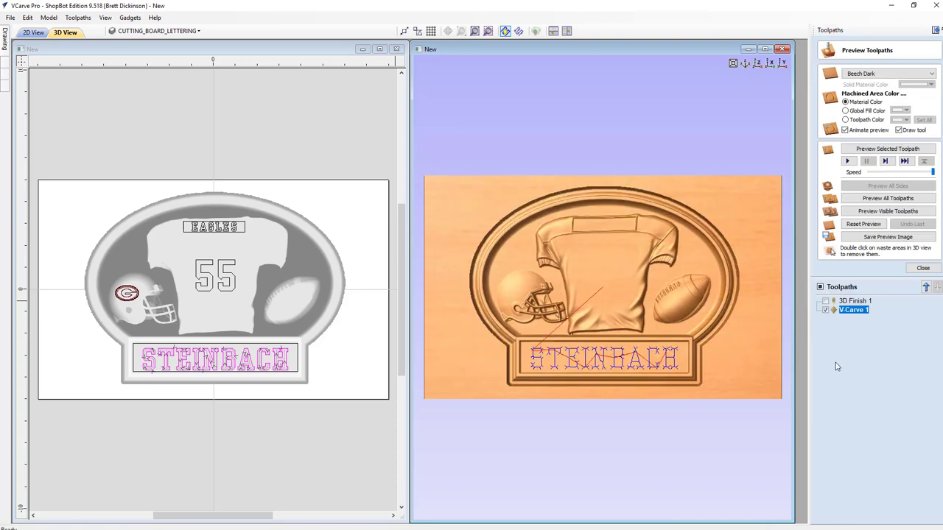
click(882, 150)
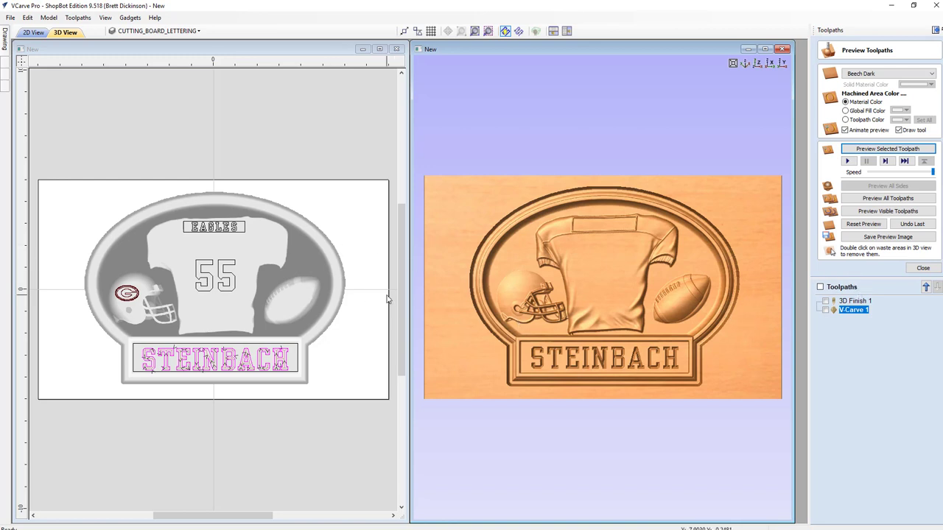
Calculate a V-Carve toolpath for the oval G logo with the 60 degree 1/2" V-bit, preview it and inspect the carving on the helmet
click(131, 291)
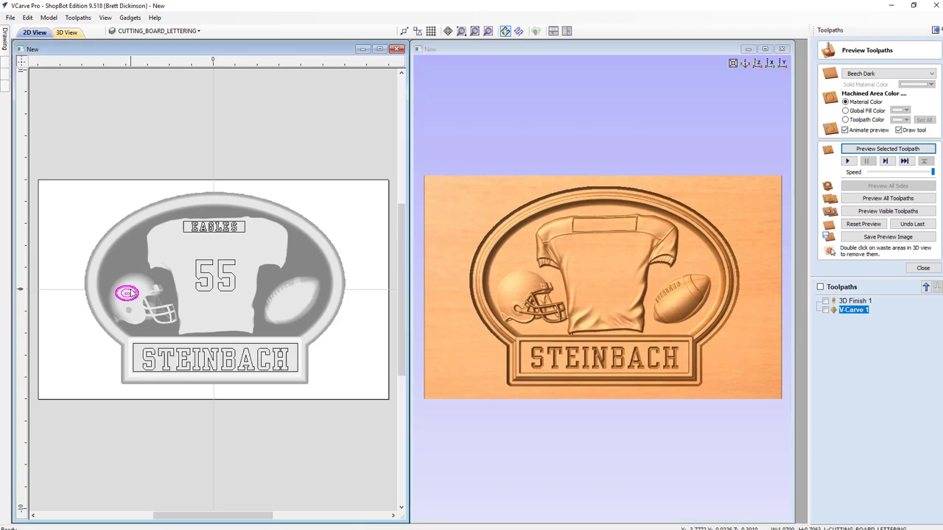
click(925, 269)
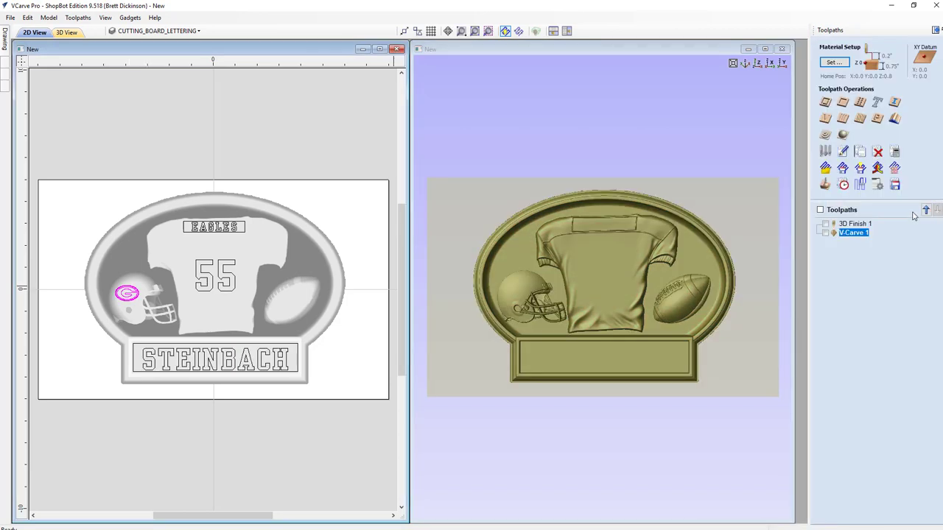
click(825, 118)
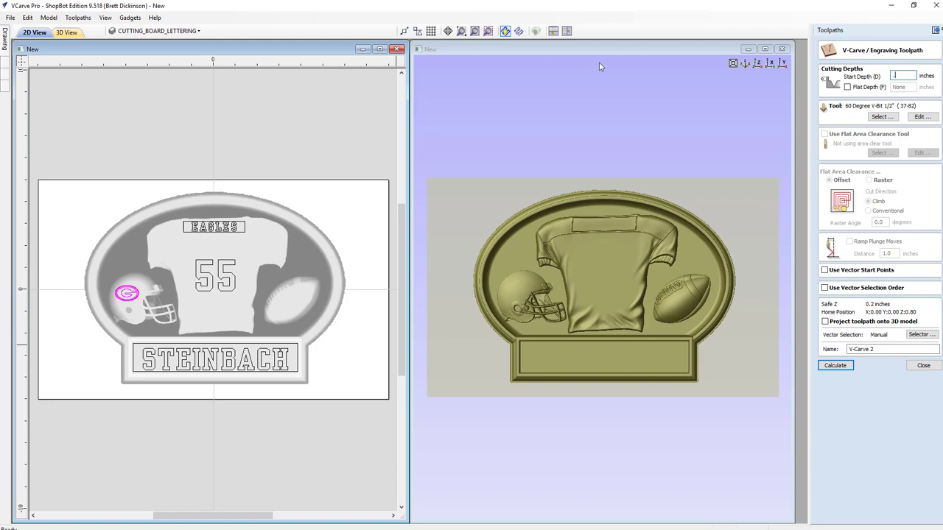
click(836, 365)
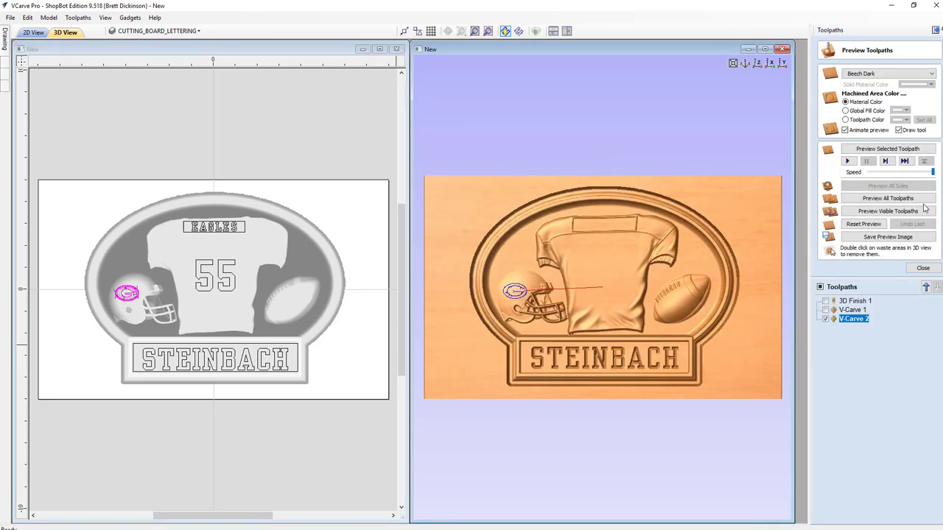
click(881, 151)
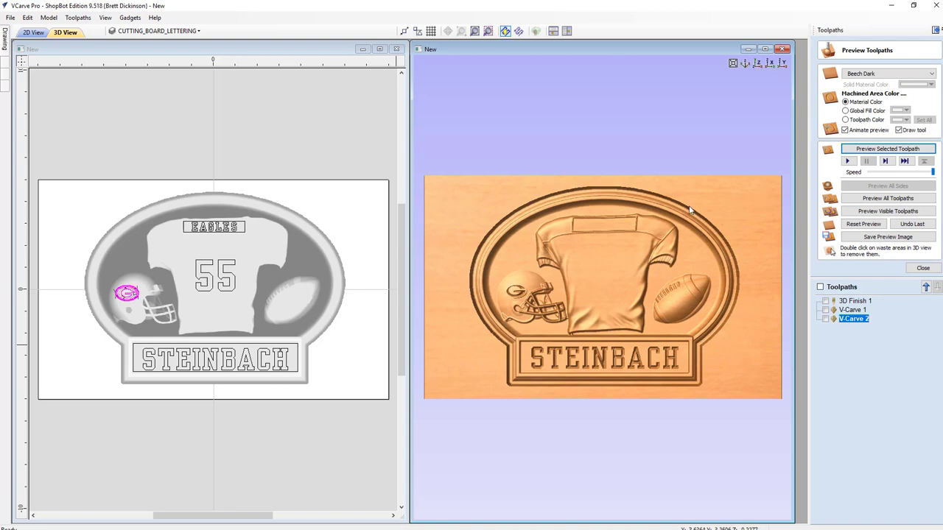
scroll(476, 306, up, 5)
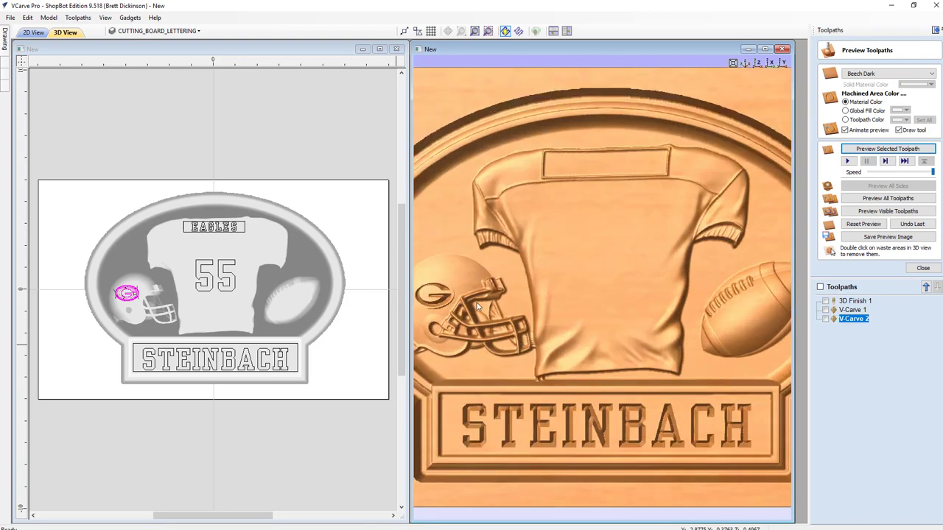
middle_drag(473, 304, 626, 302)
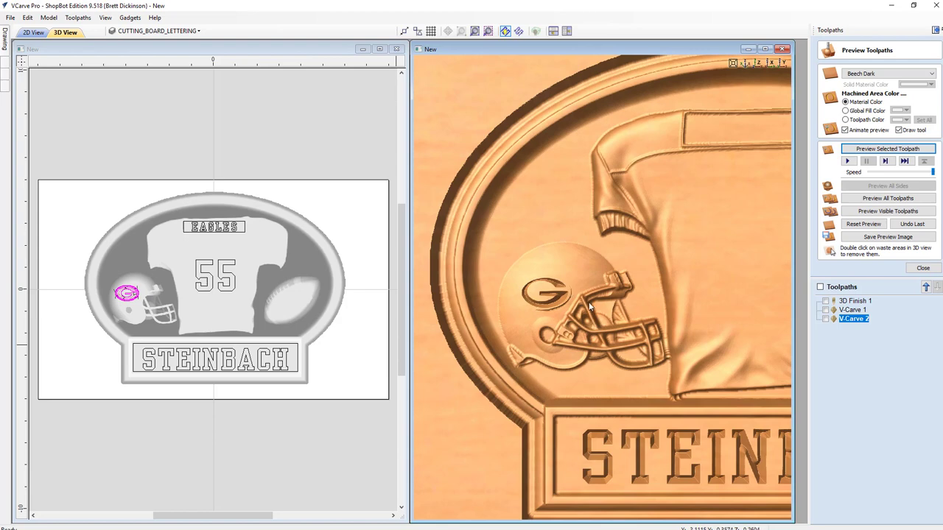
drag(618, 301, 601, 331)
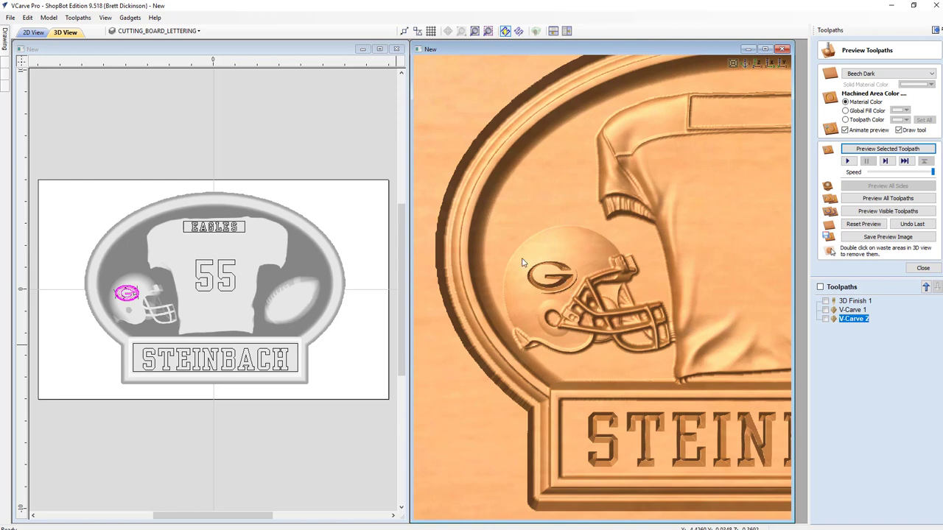
scroll(644, 328, down, 3)
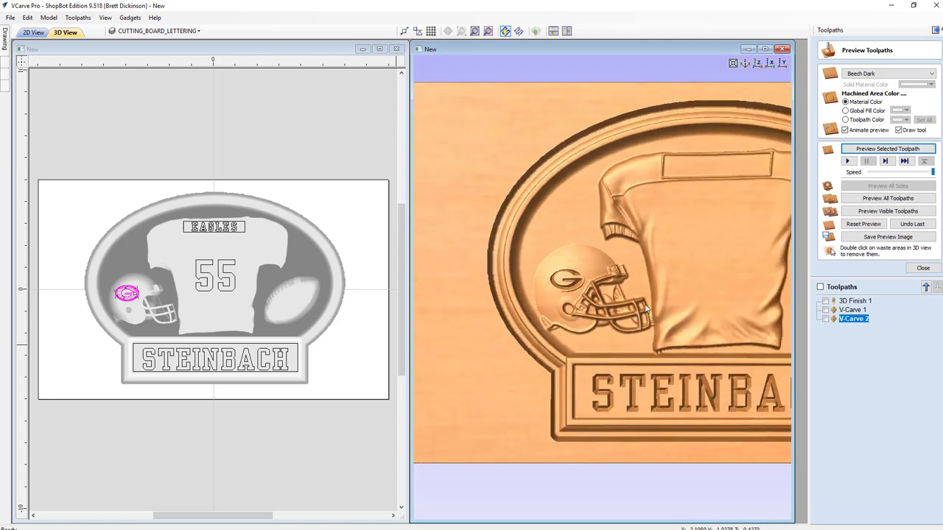
Edit the nameplate lettering's V-Carve toolpath, switch on its projection onto the 3D model, and recalculate it
double_click(849, 318)
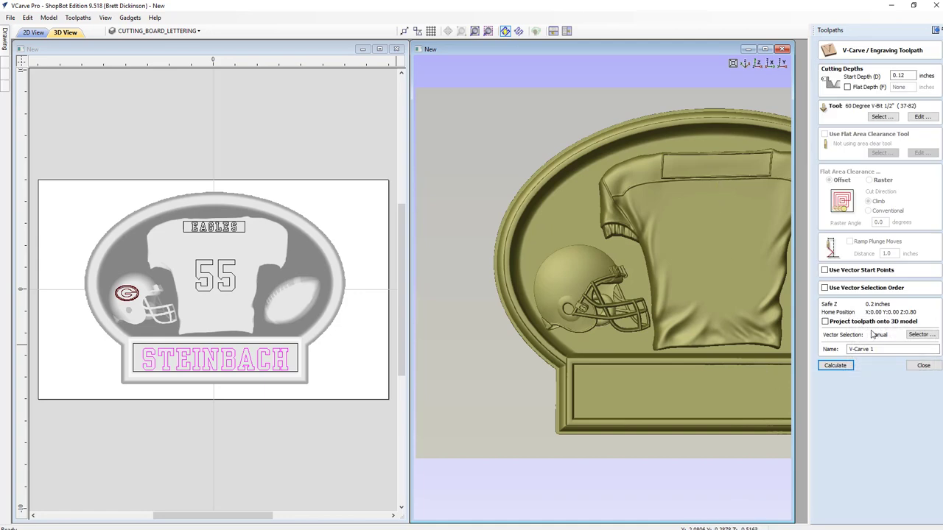
click(826, 322)
click(846, 366)
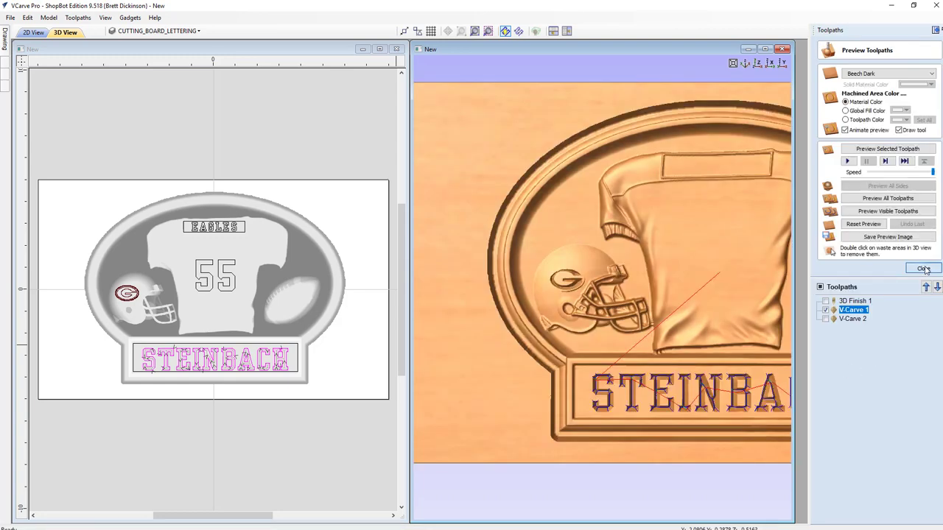
click(923, 268)
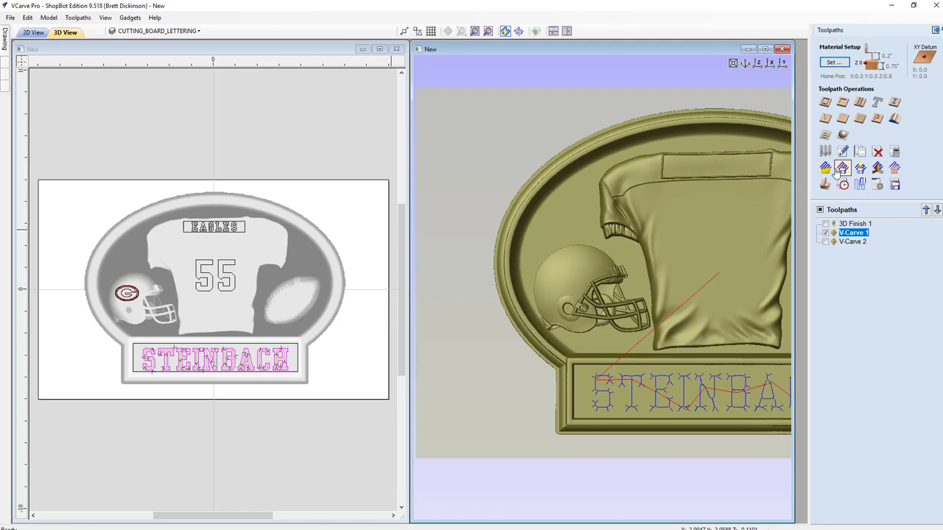
Calculate a V-Carve toolpath for the EAGLES lettering on the jersey with the 60 degree V-bit and a 0.0 inch start depth
click(825, 118)
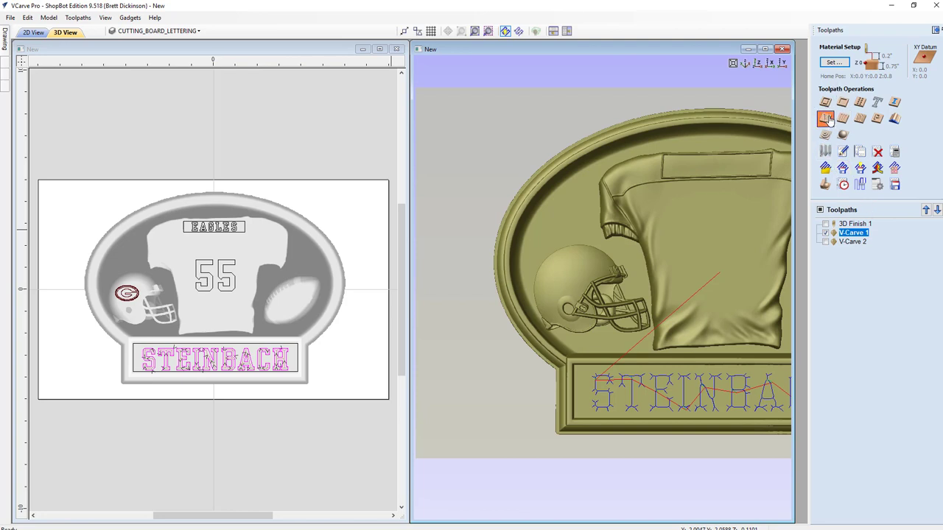
click(233, 229)
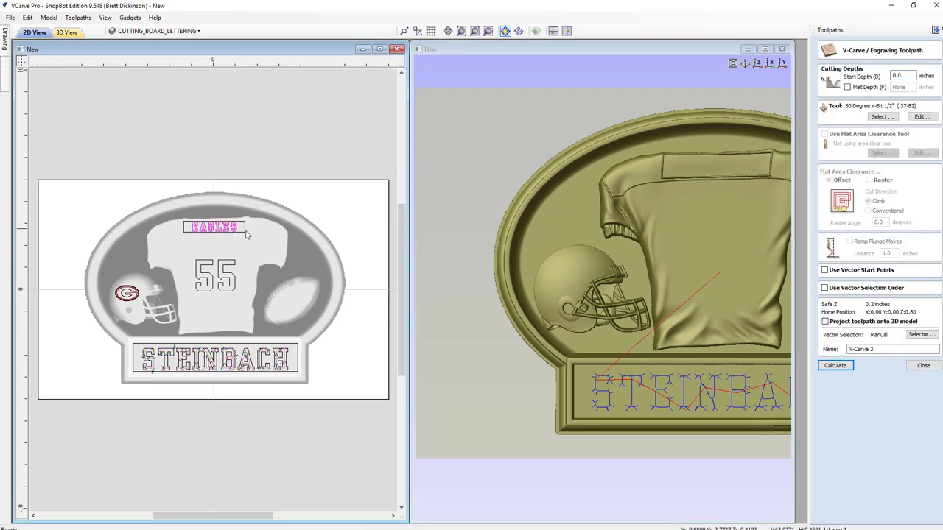
click(835, 366)
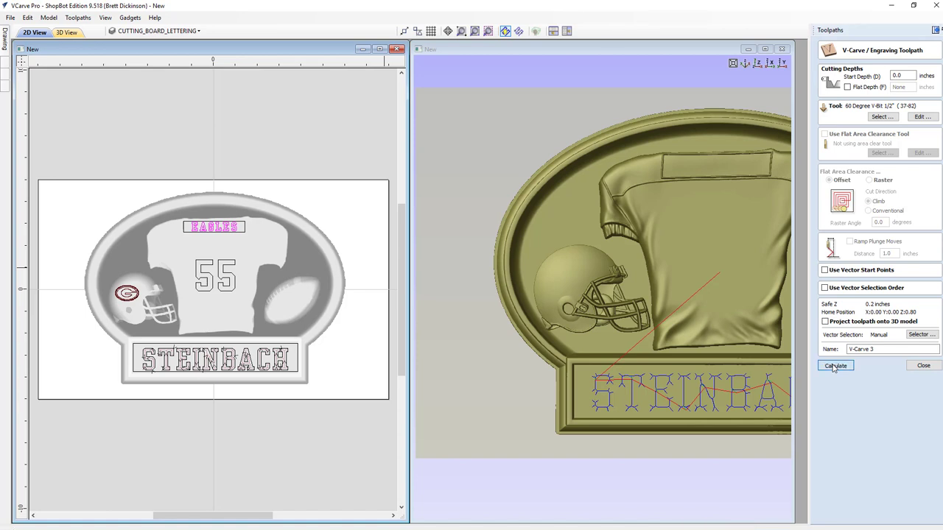
Preview the toolpath for the EAGLES lettering and maximize the 3D view to check the carving on the jersey
click(878, 150)
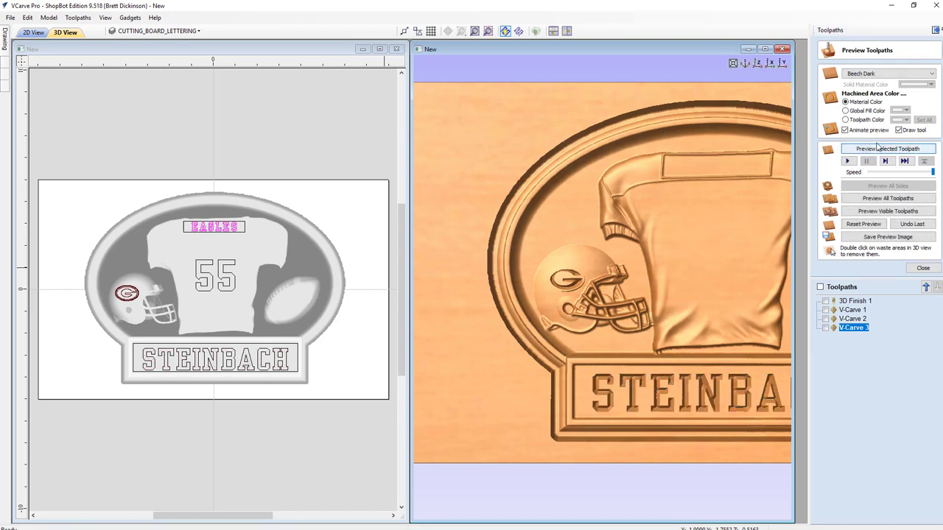
click(878, 149)
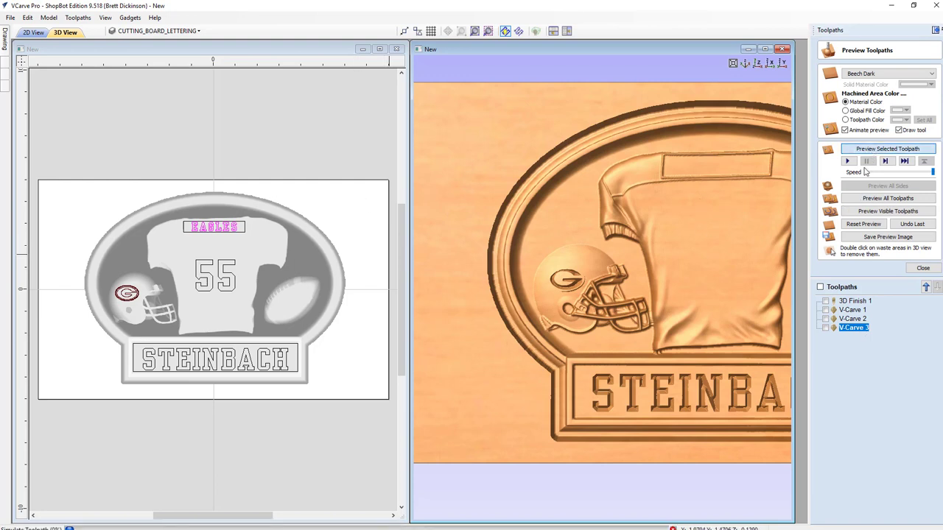
click(847, 326)
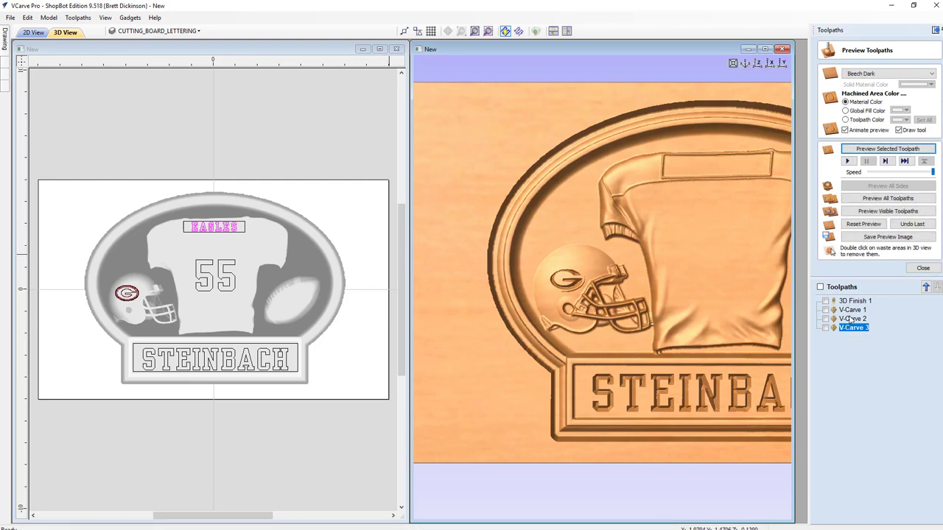
click(852, 319)
click(764, 50)
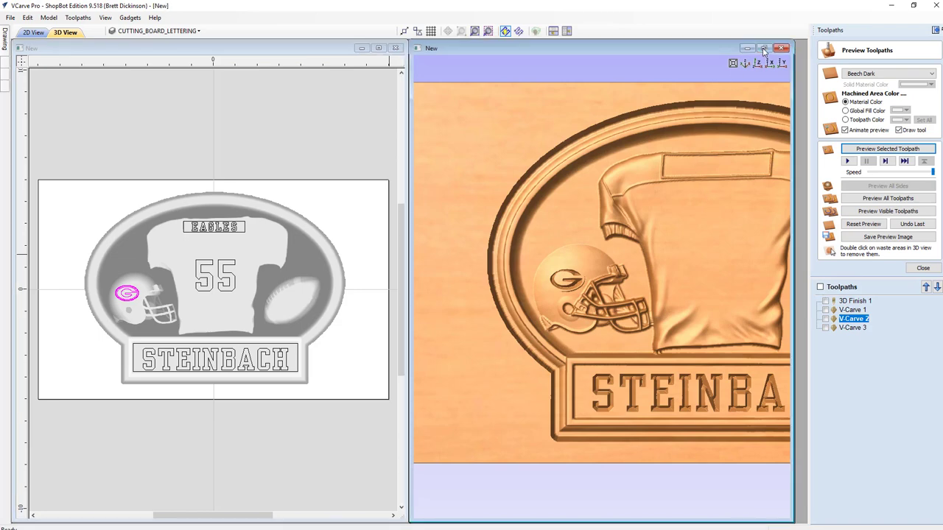
click(763, 49)
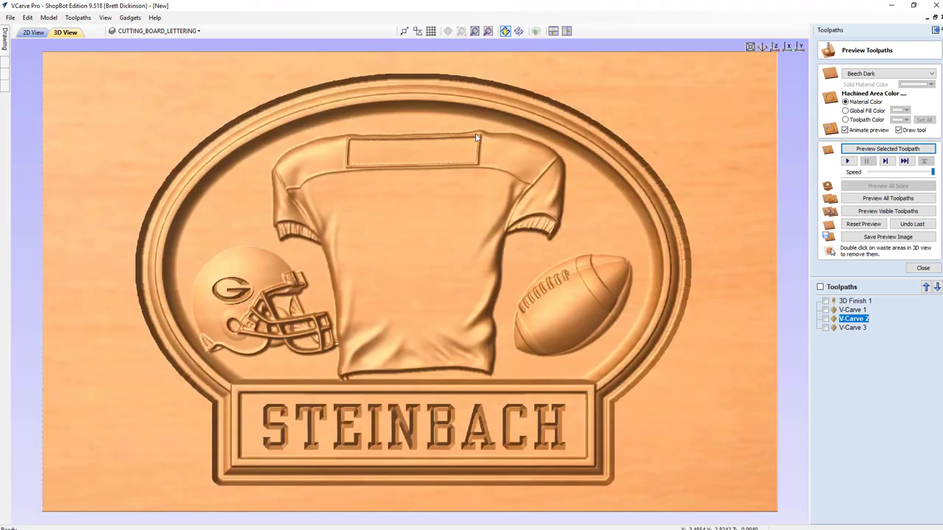
Project the EAGLES lettering's V-Carve toolpath onto the 3D model, recalculate it, and preview and inspect the carved letters
double_click(848, 329)
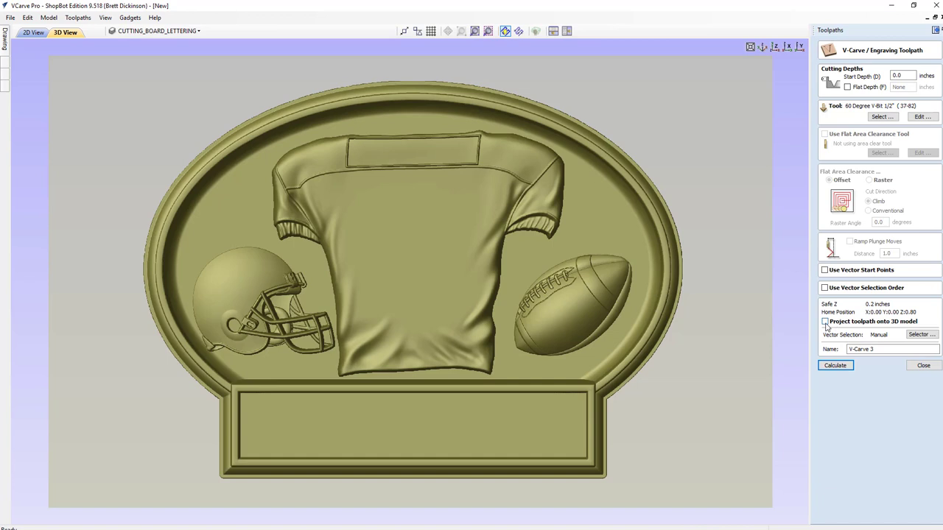
click(825, 322)
click(828, 367)
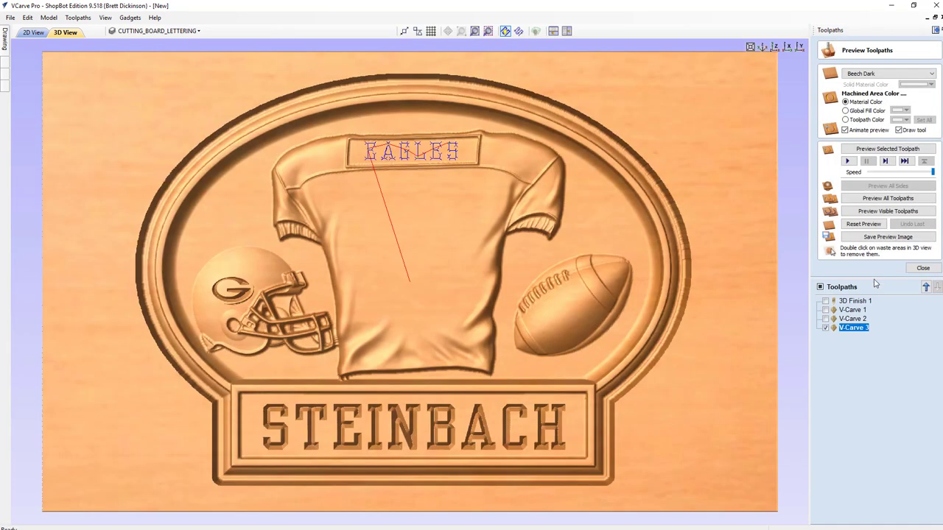
click(882, 150)
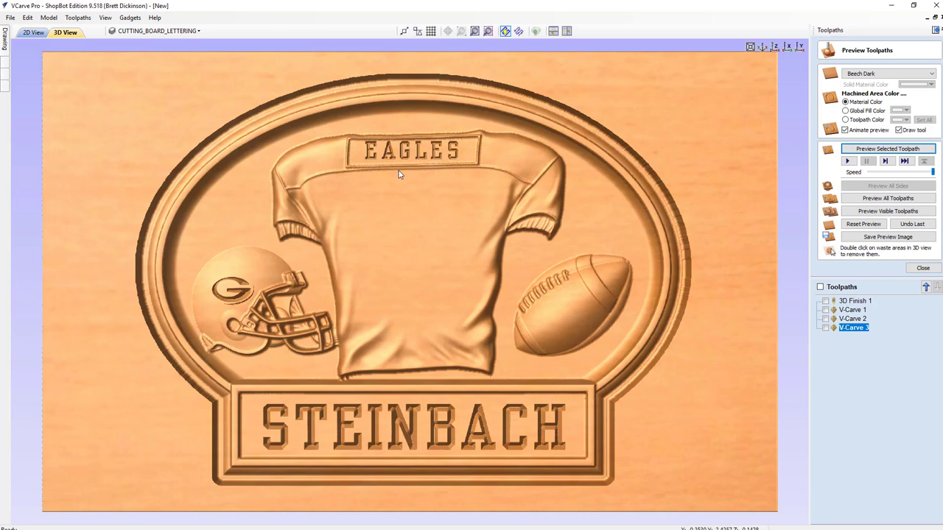
scroll(403, 172, up, 5)
middle_drag(429, 177, 442, 312)
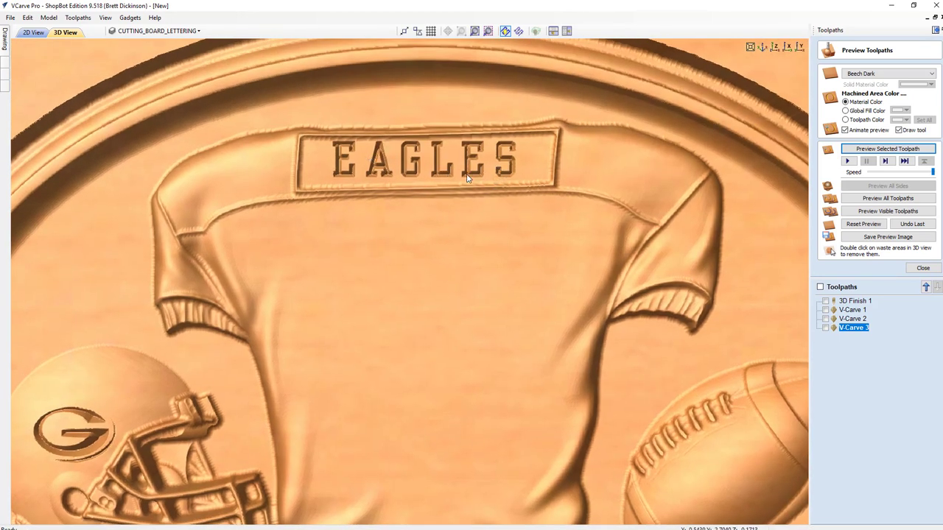
scroll(434, 234, down, 5)
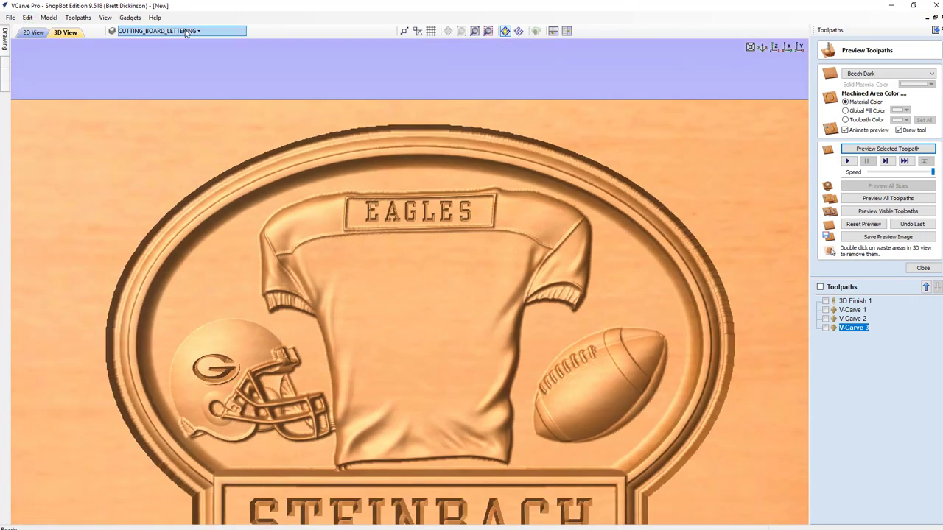
With both views tiled, calculate a V-Carve toolpath for the jersey number 55, projected onto the 3D model at 0.0 inch start depth, and preview it
click(556, 33)
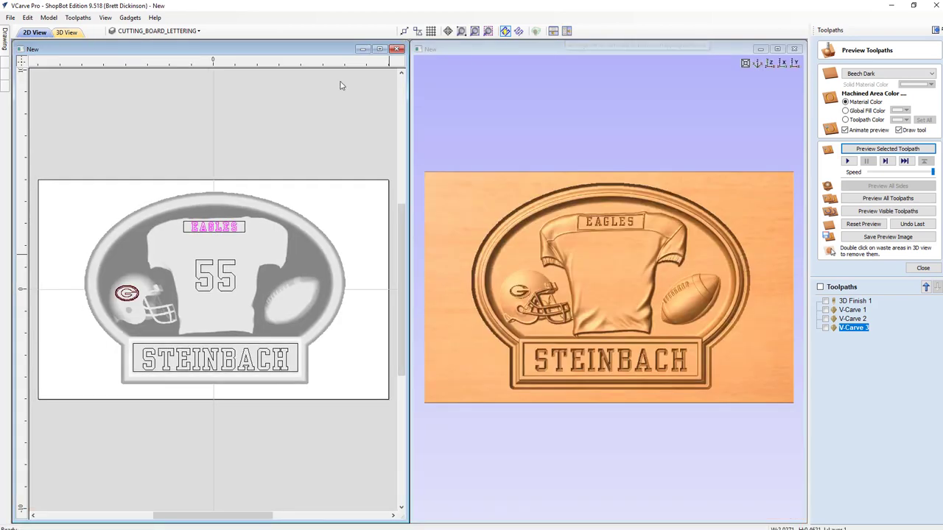
click(226, 292)
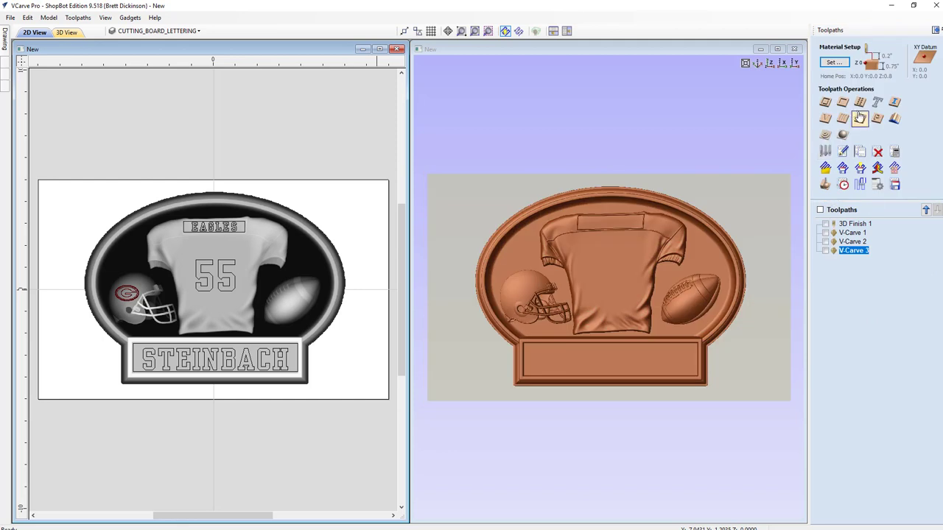
click(870, 193)
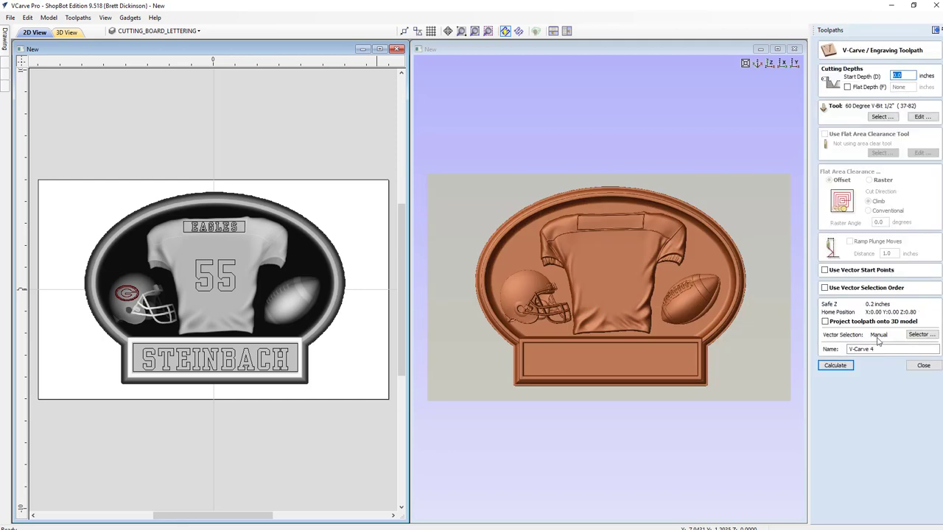
click(825, 321)
click(835, 366)
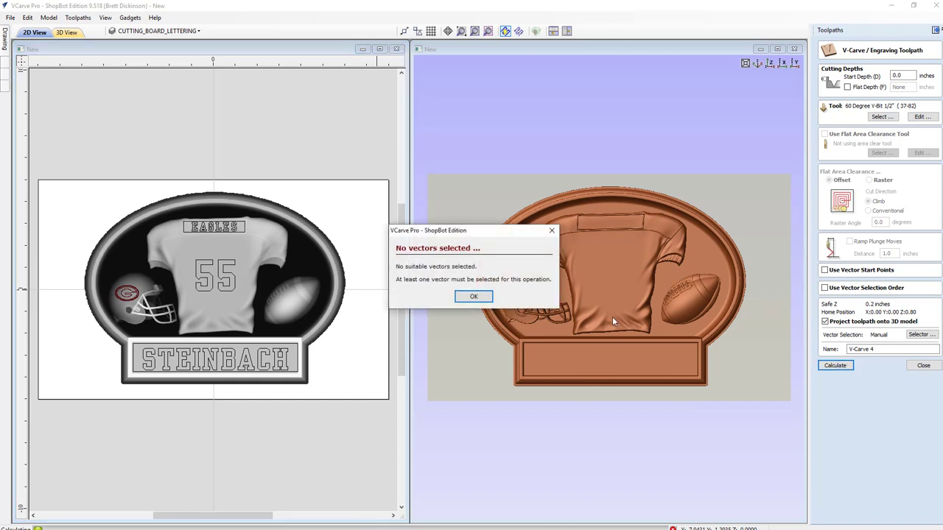
click(473, 297)
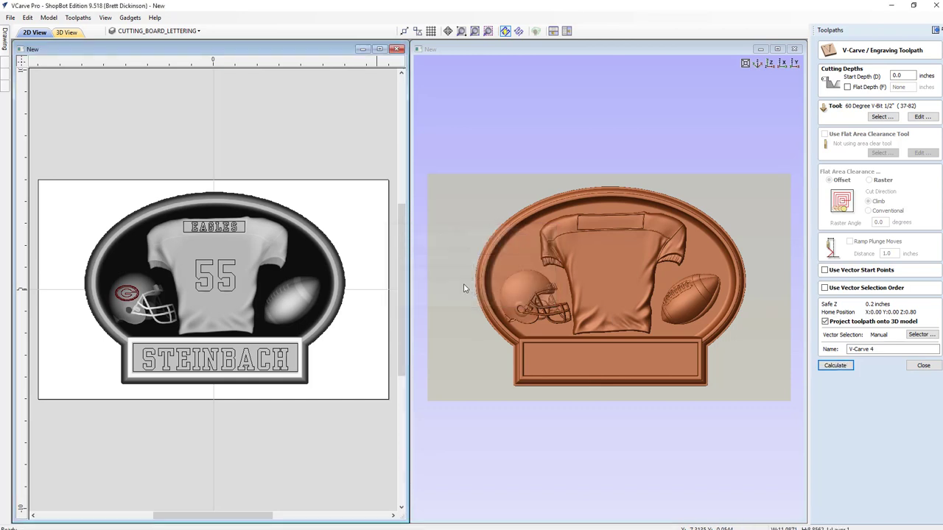
click(234, 282)
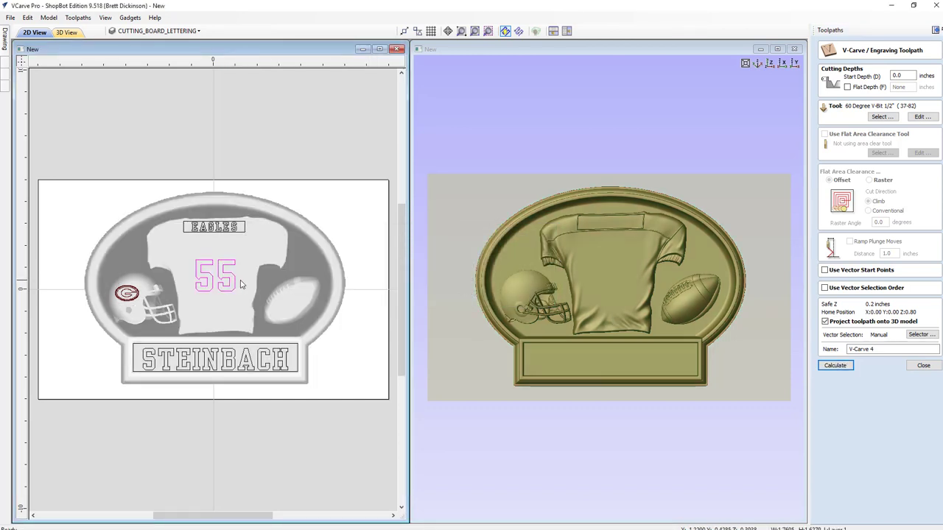
click(837, 365)
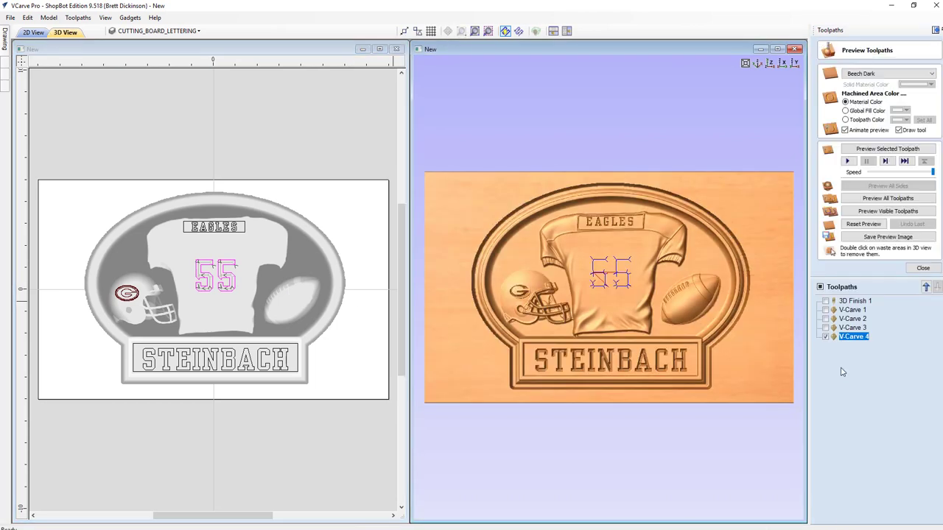
click(887, 149)
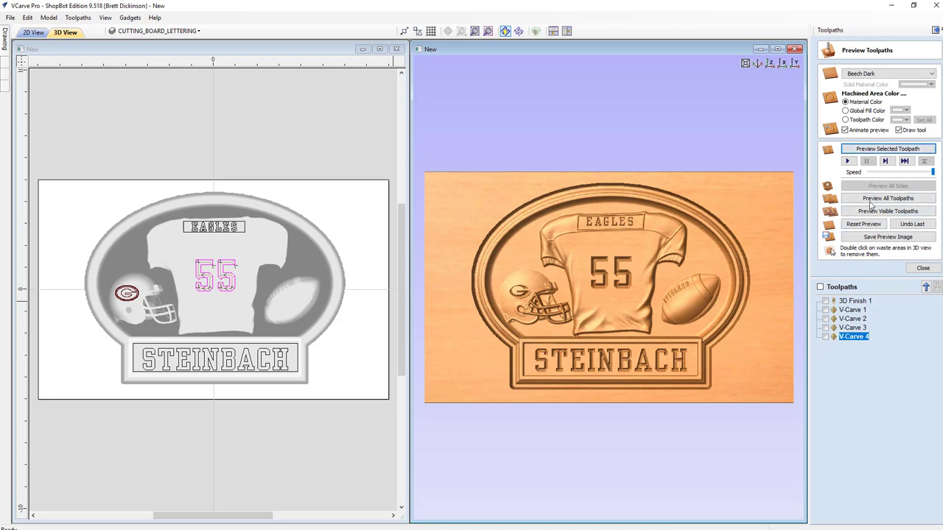
Preview the nameplate lettering's V-Carve toolpath, set its start depth to 0 inches, and recalculate it
click(853, 310)
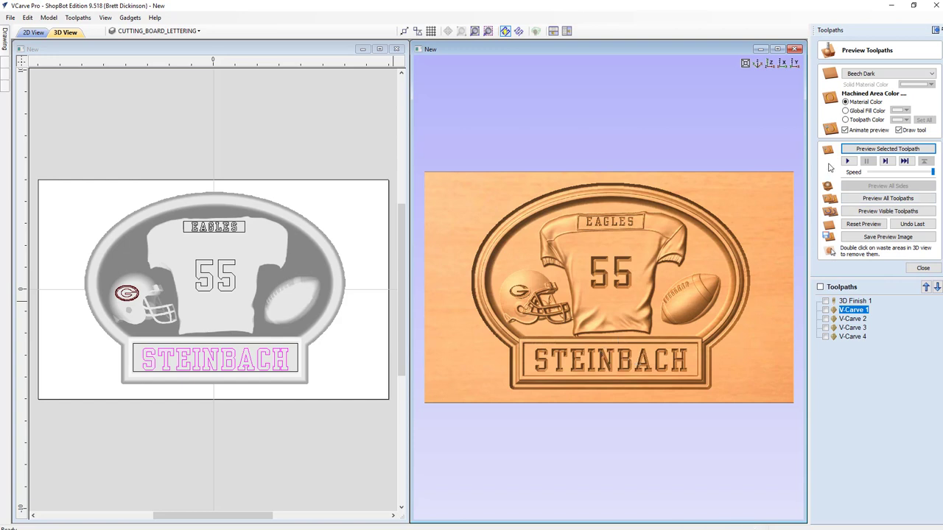
click(880, 150)
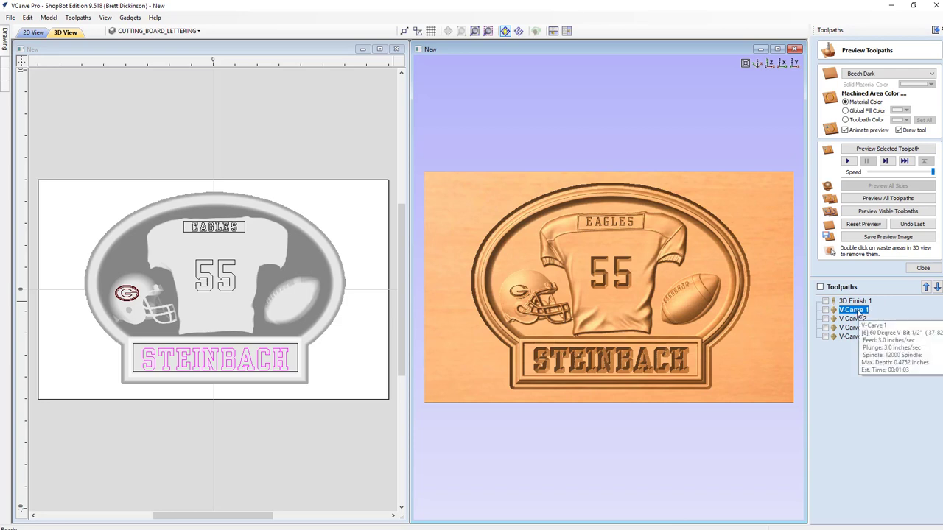
double_click(855, 311)
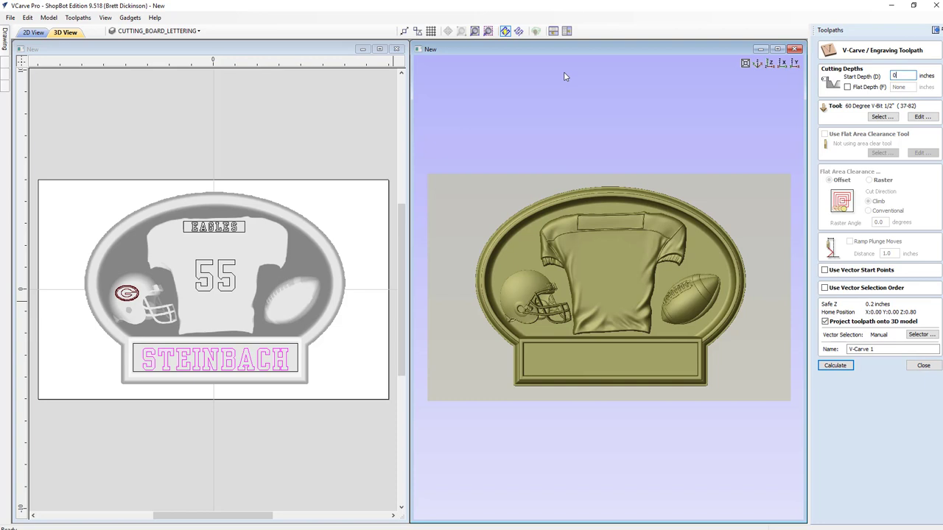
click(834, 366)
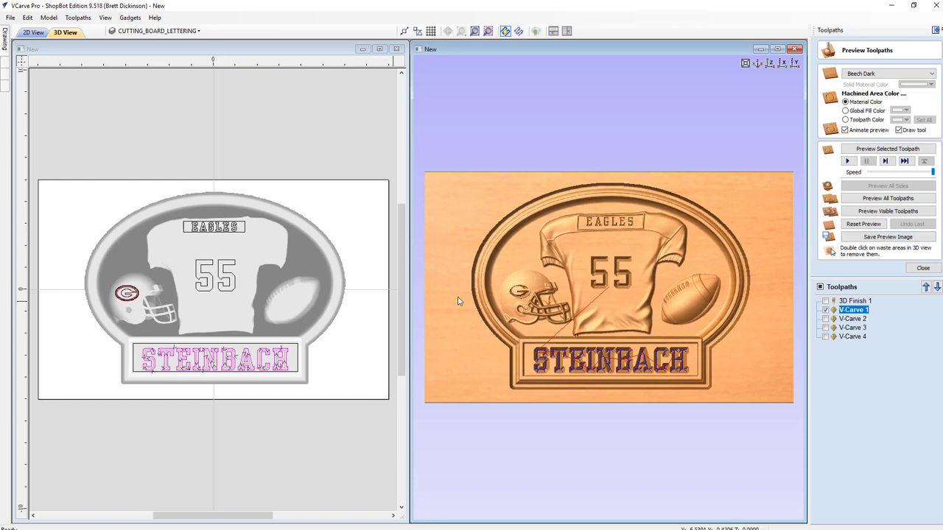
Project the helmet's G logo toolpath onto the 3D model, recalculate it, and preview all toolpaths on a reset block
click(827, 319)
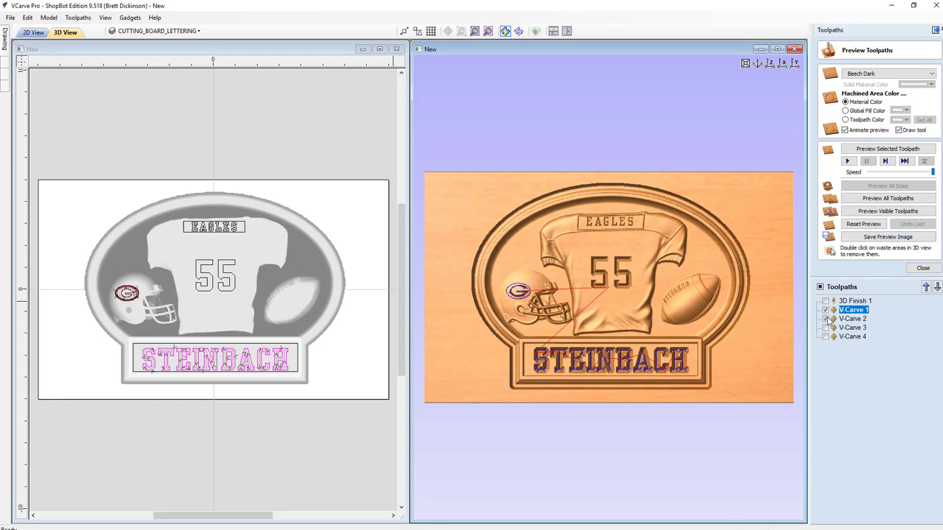
double_click(851, 318)
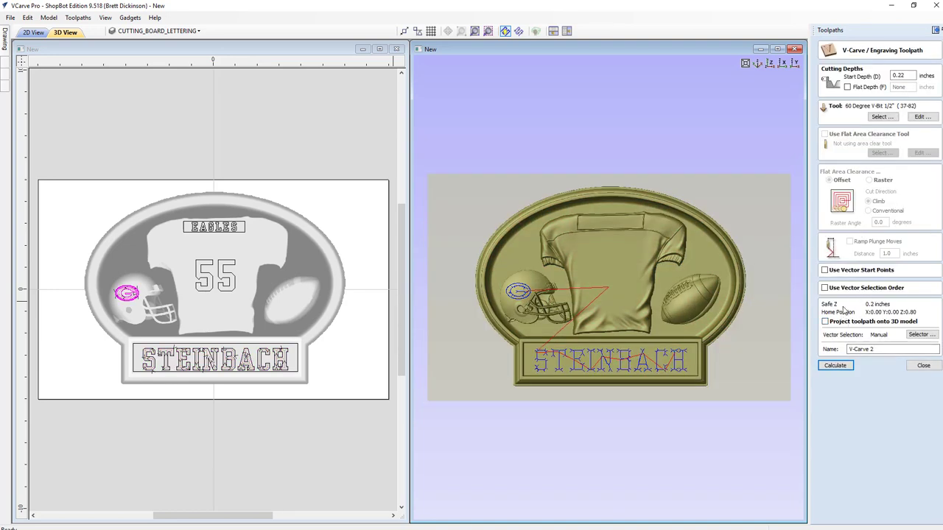
click(825, 322)
click(836, 366)
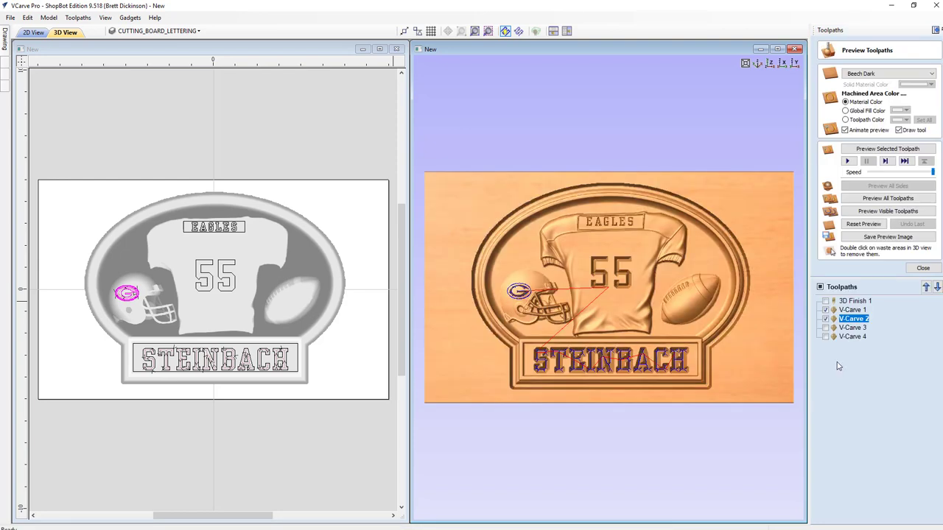
click(875, 227)
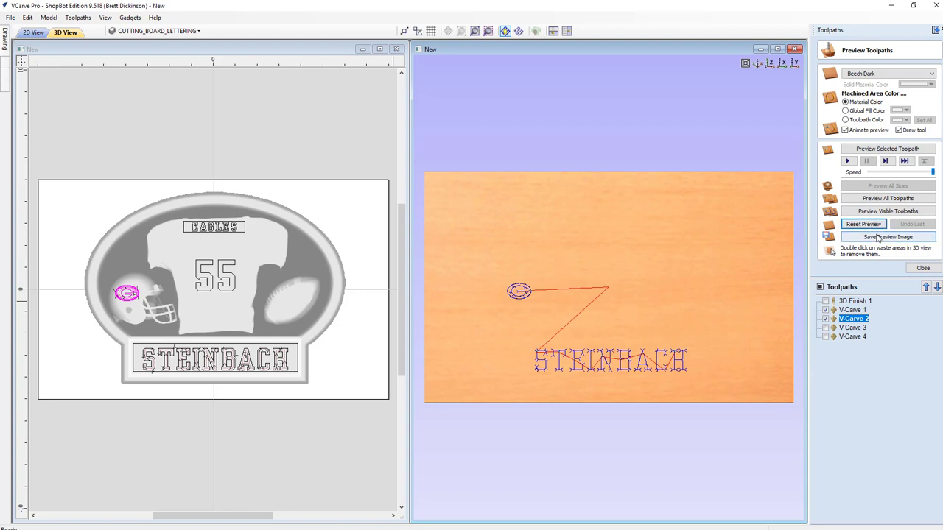
click(894, 198)
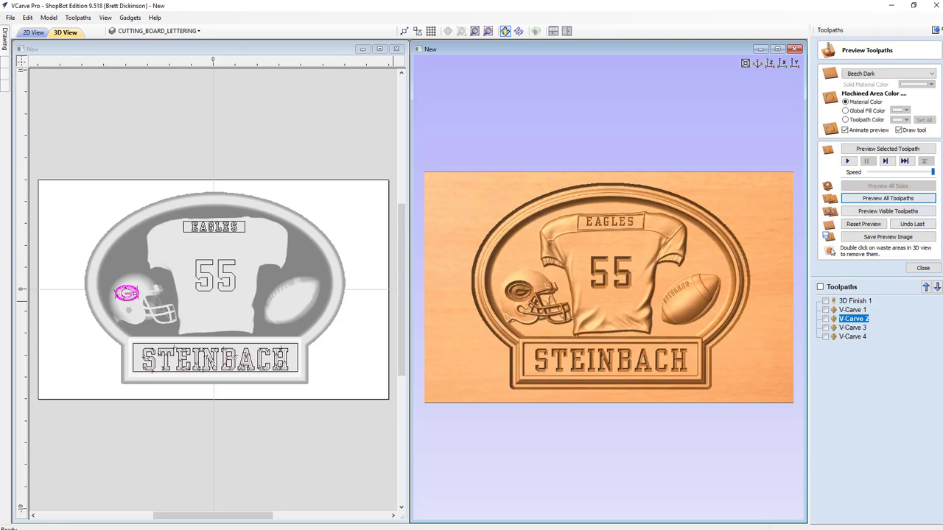
Change the start depth of the helmet's G logo V-Carve toolpath and recalculate it
double_click(854, 319)
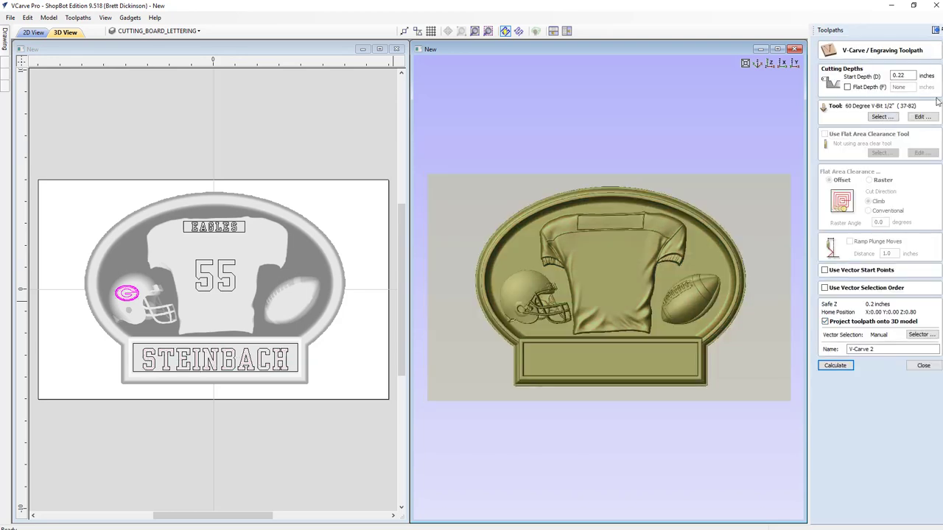
double_click(901, 75)
click(836, 365)
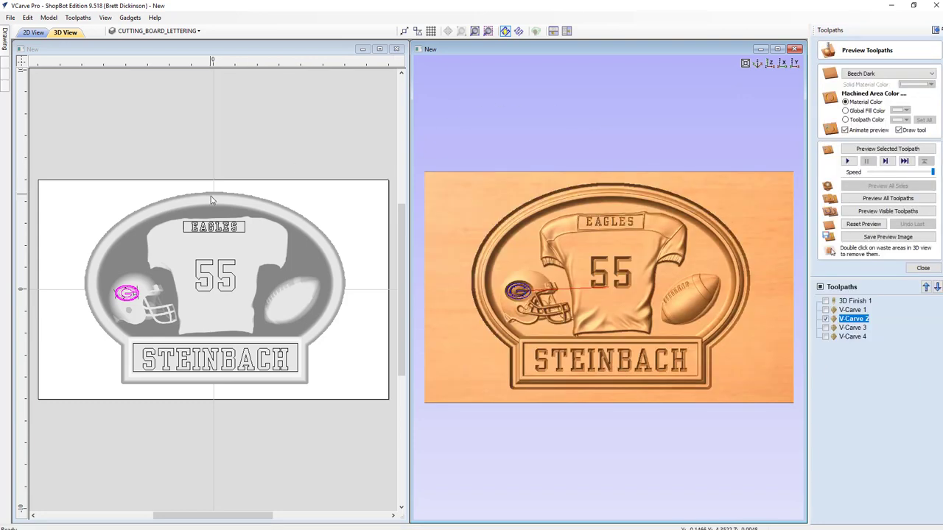
Rotate the EAGLES lettering slightly counterclockwise in the 2D view to match the tilt of its frame on the jersey
scroll(620, 235, up, 3)
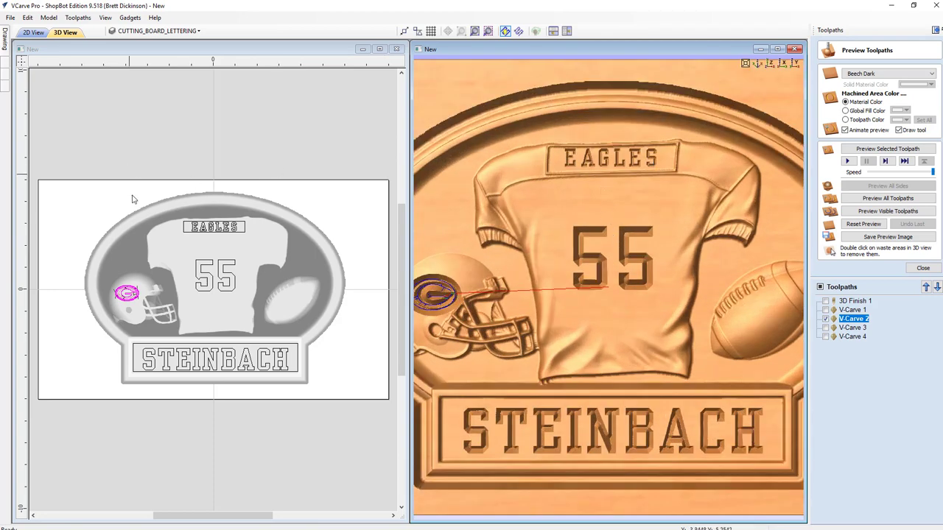
scroll(164, 210, up, 4)
scroll(266, 229, up, 2)
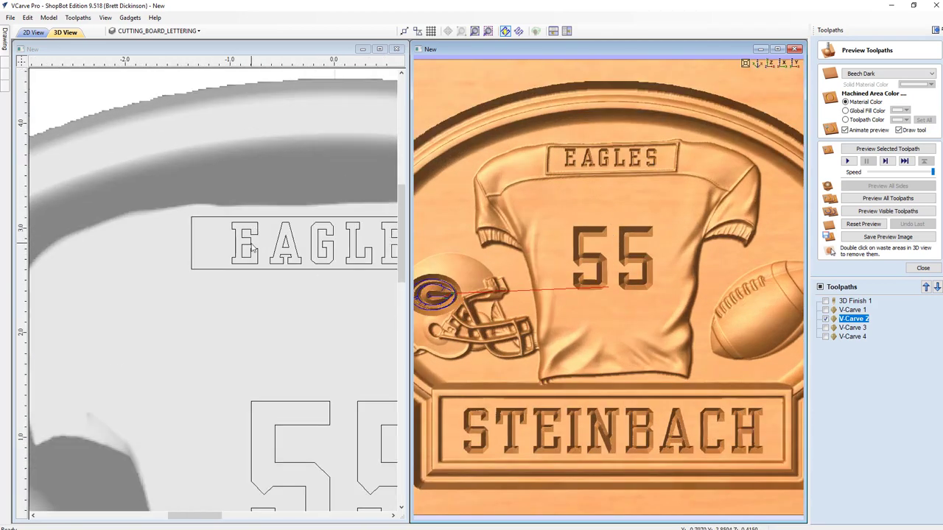
click(250, 249)
click(250, 248)
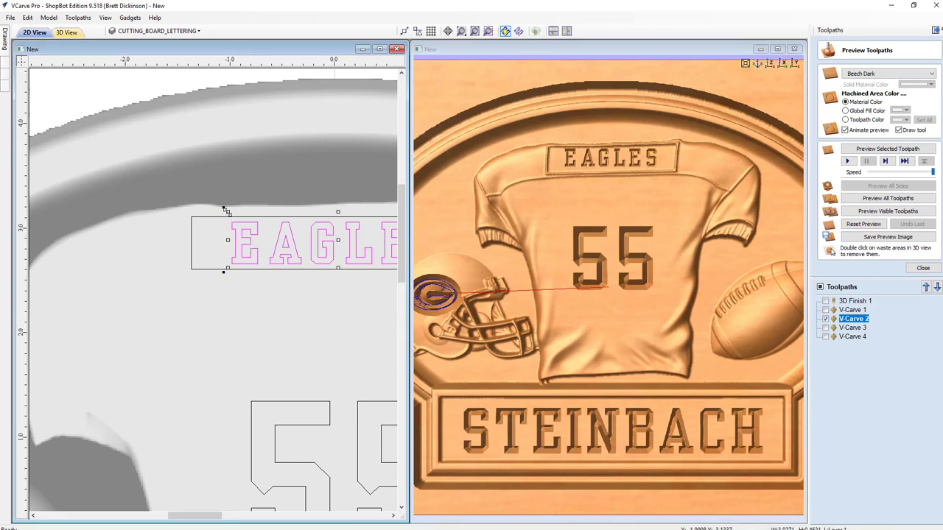
click(221, 211)
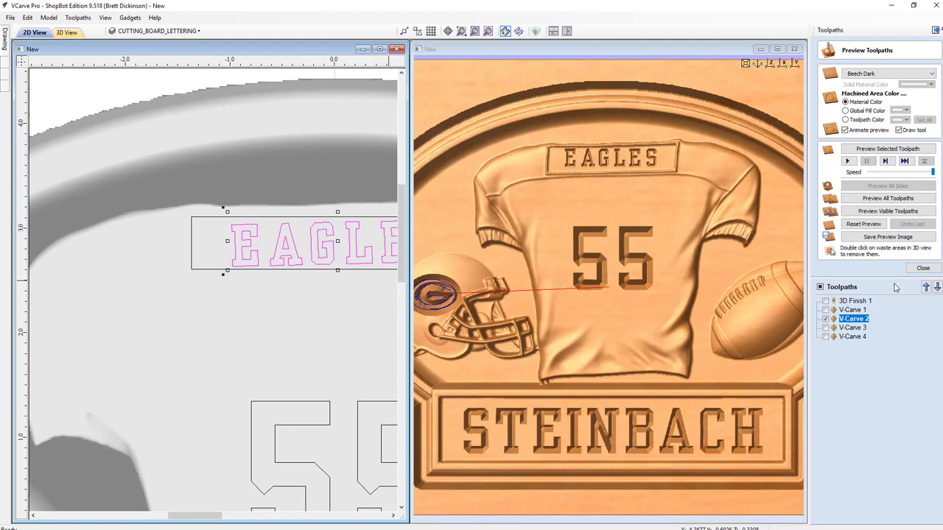
Leave the toolpath preview and show all four V-Carve toolpaths over the 3D model
click(923, 268)
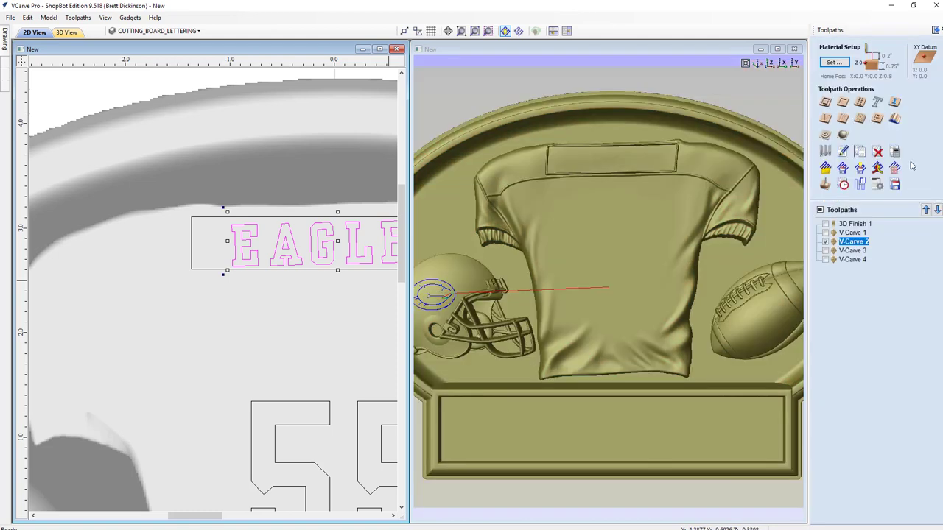
click(851, 233)
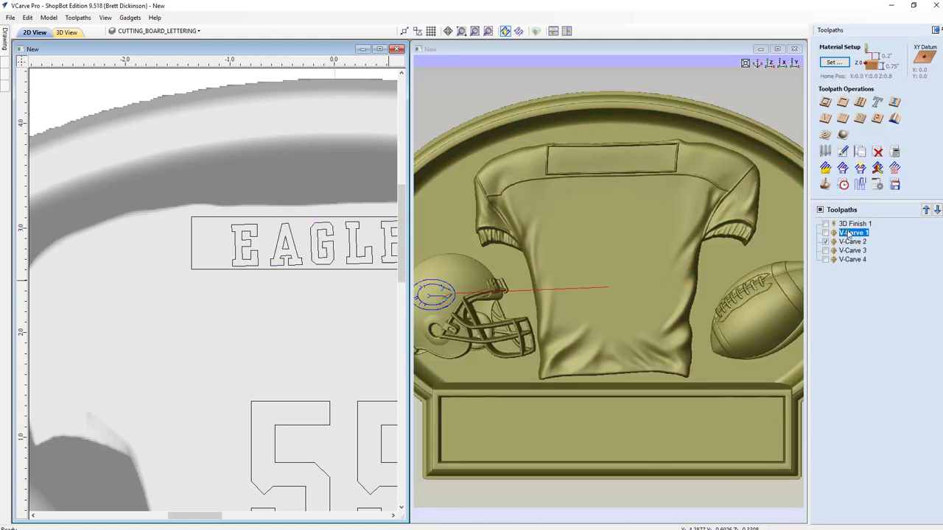
click(826, 233)
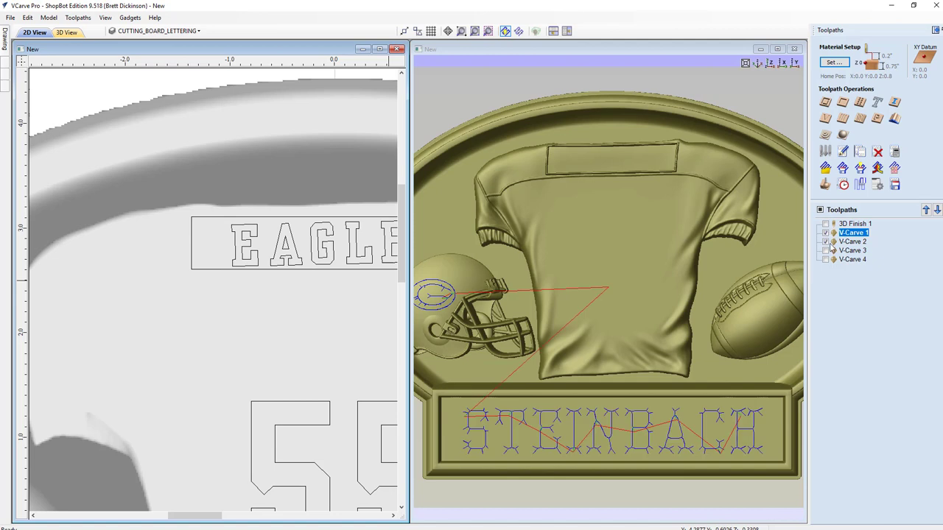
click(826, 260)
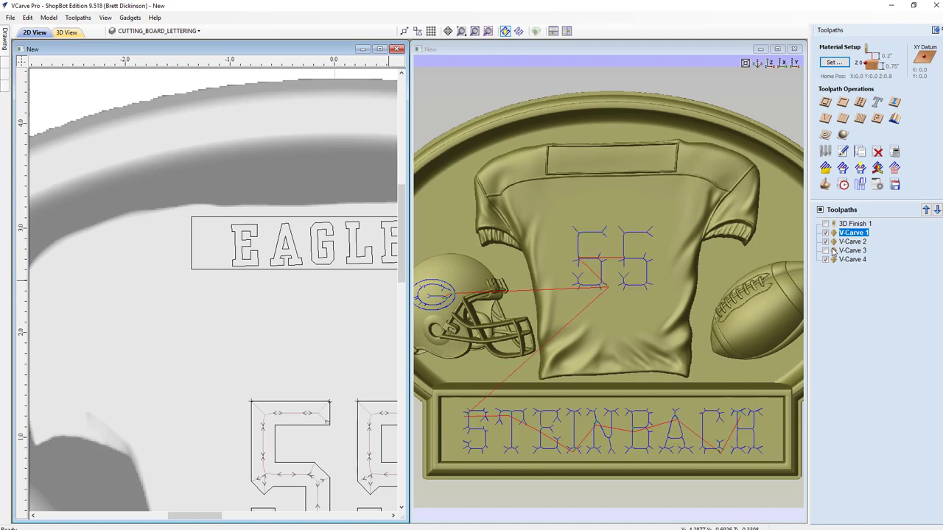
click(825, 251)
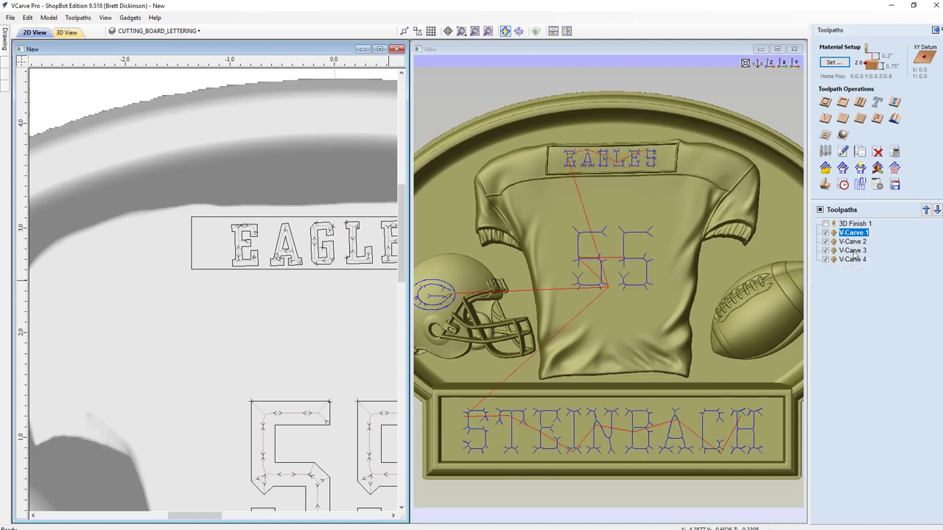
Recalculate the EAGLES lettering's V-Carve 3 toolpath and preview all toolpaths on a reset block
double_click(854, 252)
click(835, 365)
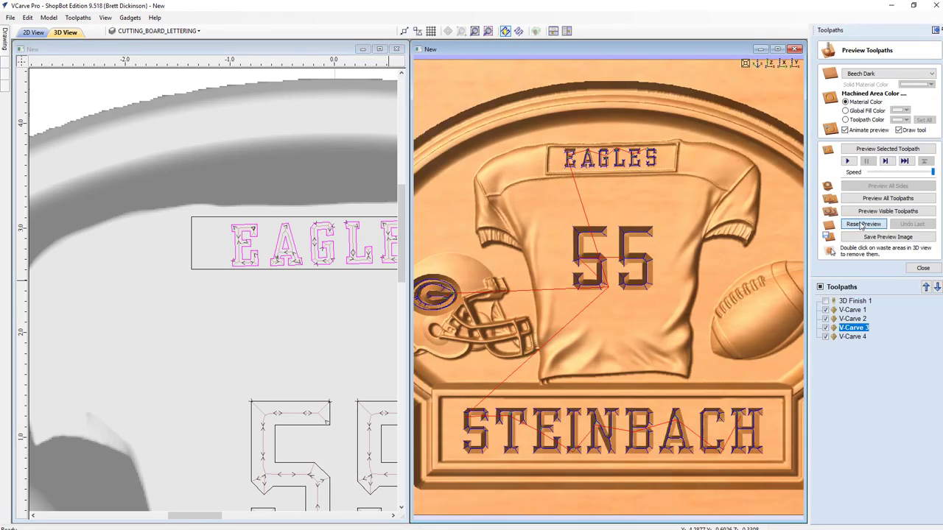
click(863, 224)
click(887, 199)
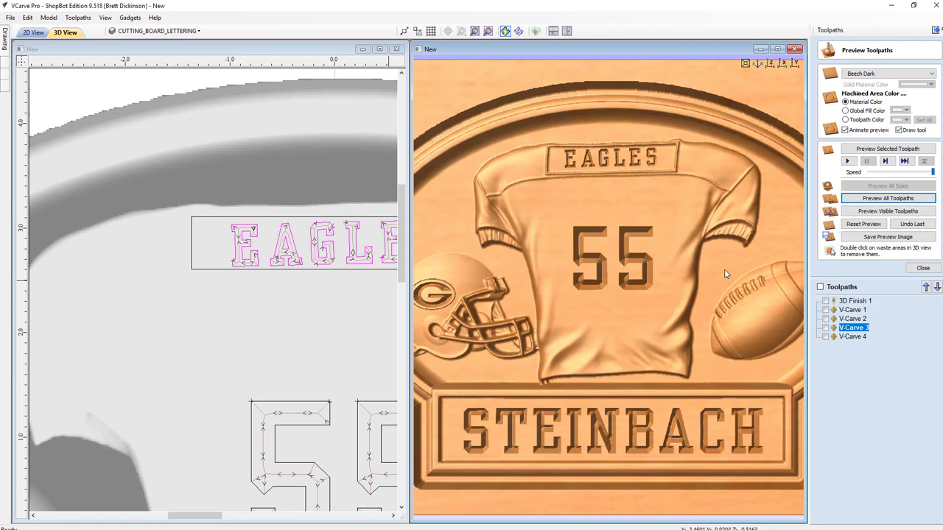
Maximize the 3D view and examine the carved plaque preview from isometric, side and top angles
click(777, 49)
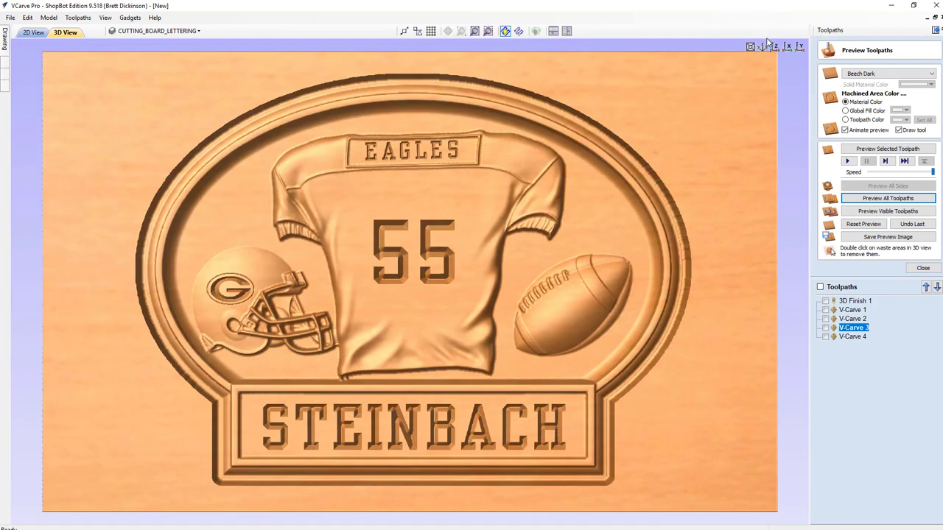
click(764, 48)
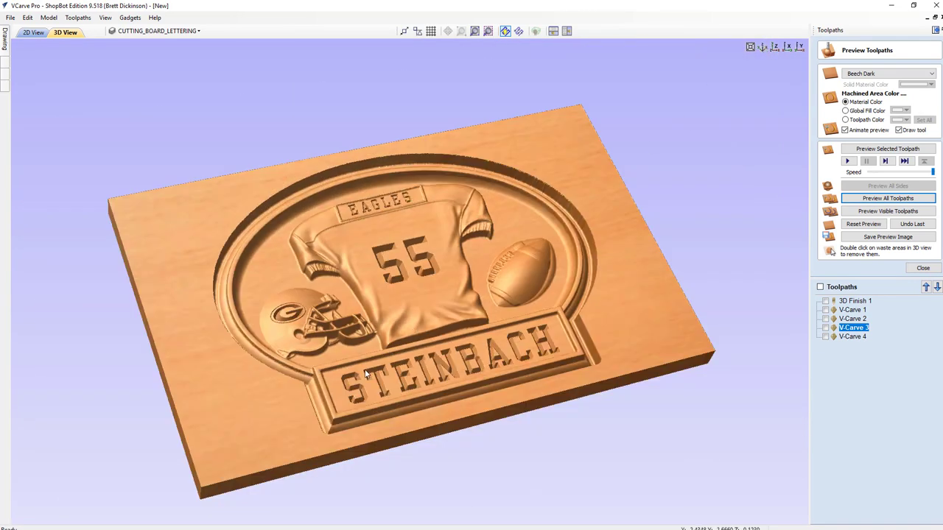
drag(490, 364, 489, 302)
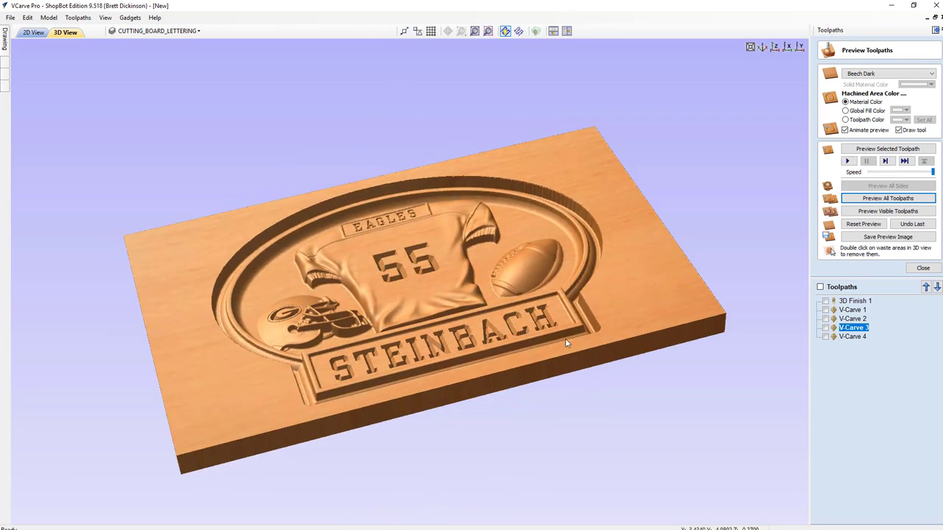
drag(566, 340, 467, 377)
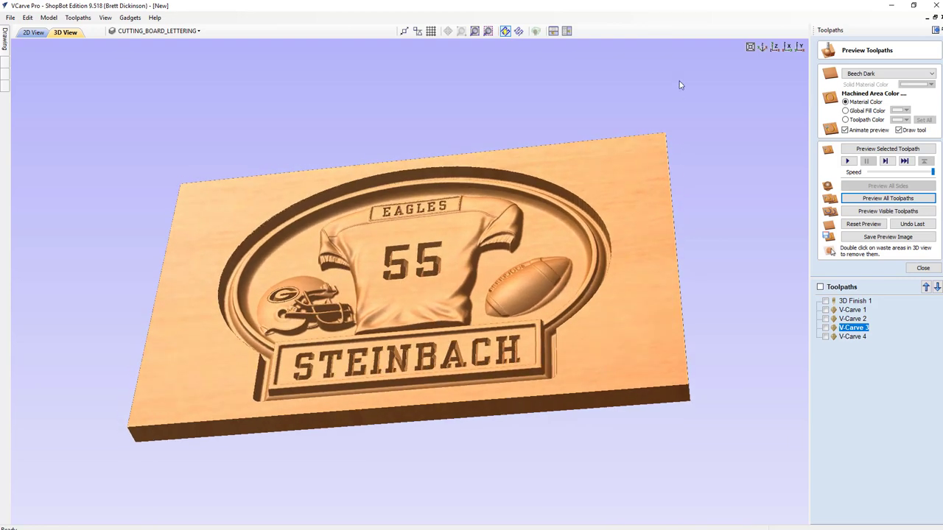
click(773, 50)
click(787, 48)
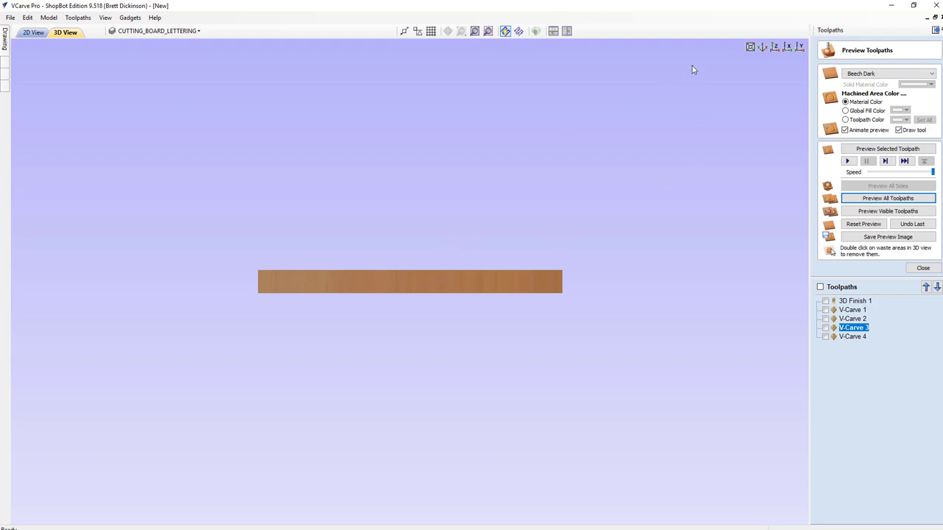
click(763, 48)
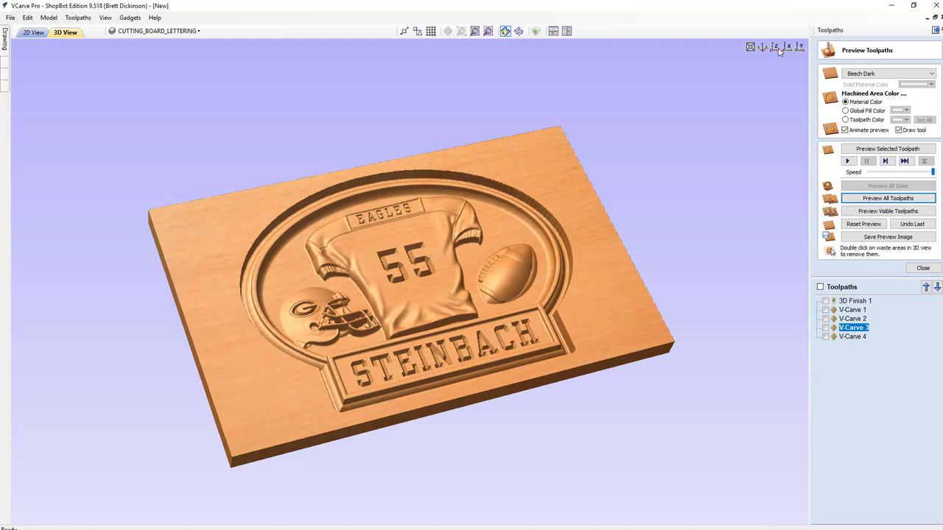
click(774, 48)
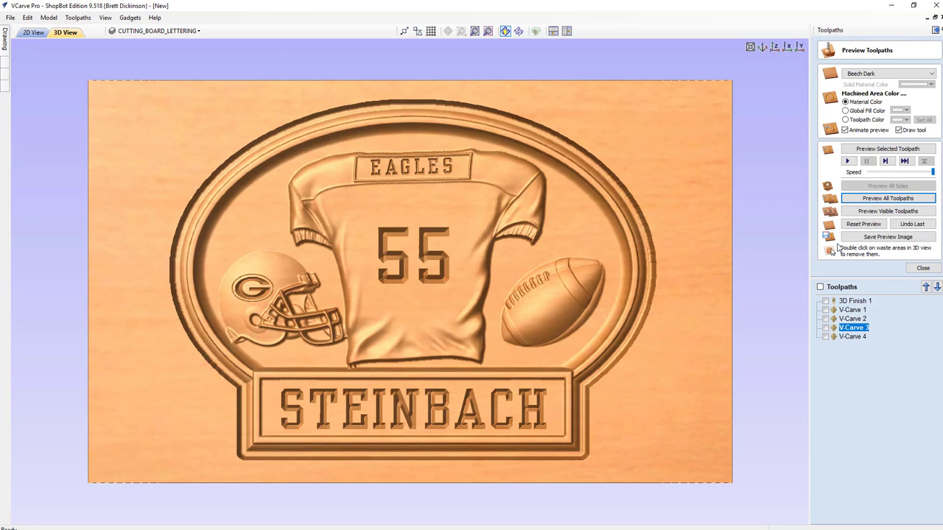
click(923, 267)
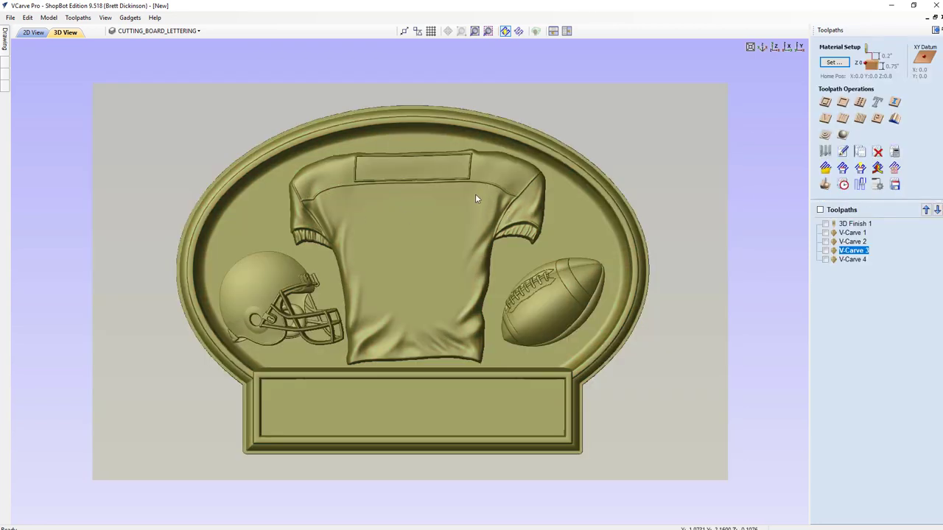
click(820, 210)
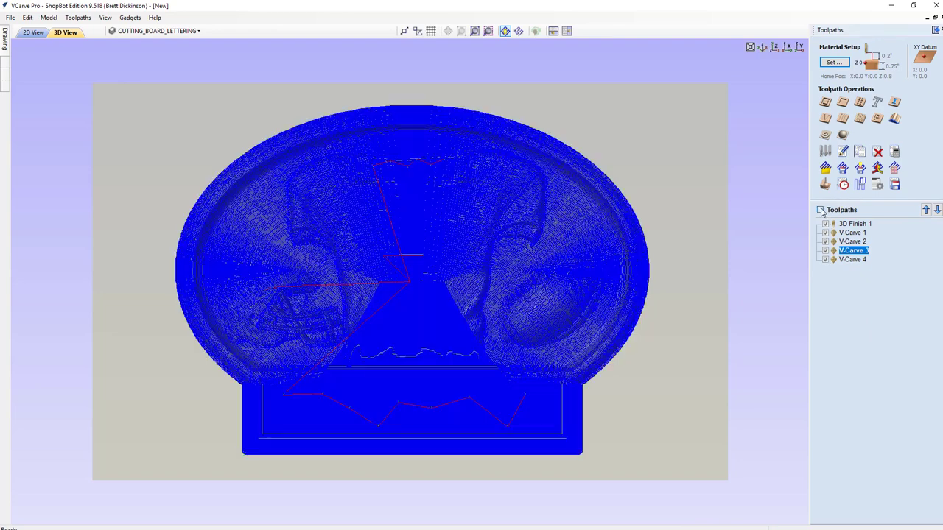
click(821, 210)
click(825, 184)
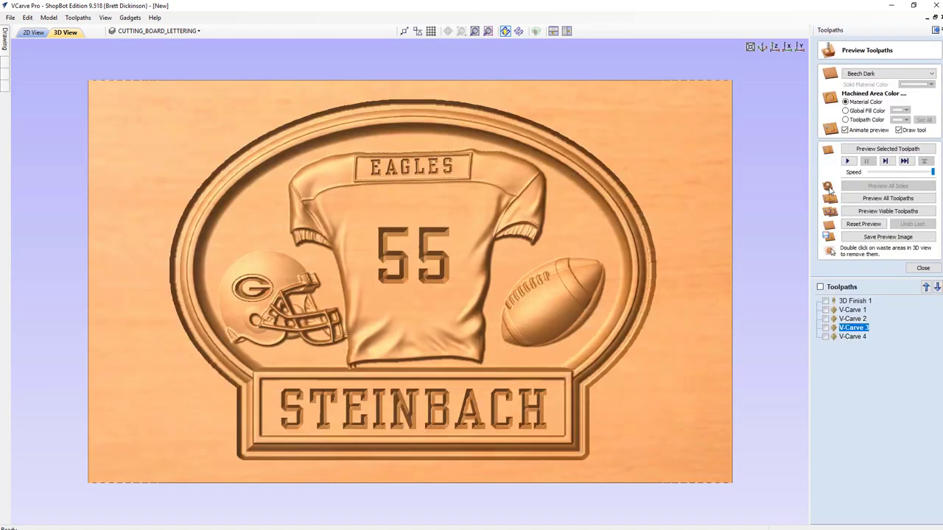
click(826, 336)
click(826, 336)
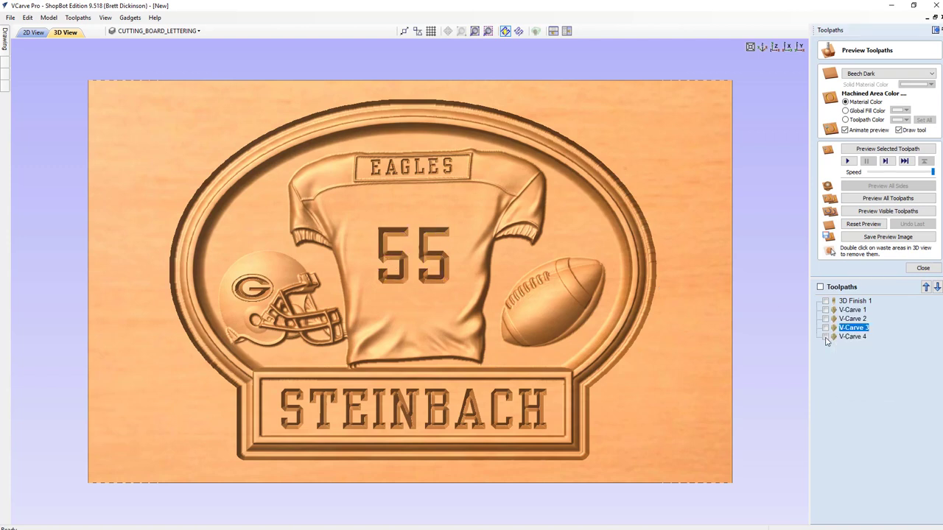
Show the EAGLES lettering's V-Carve 3 toolpath and give its machined area a blue toolpath color
click(826, 327)
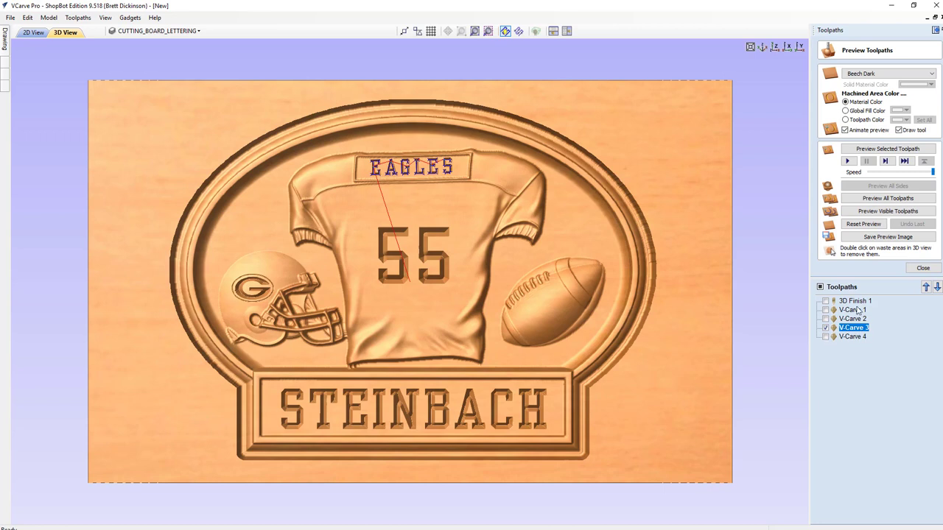
click(845, 120)
click(902, 120)
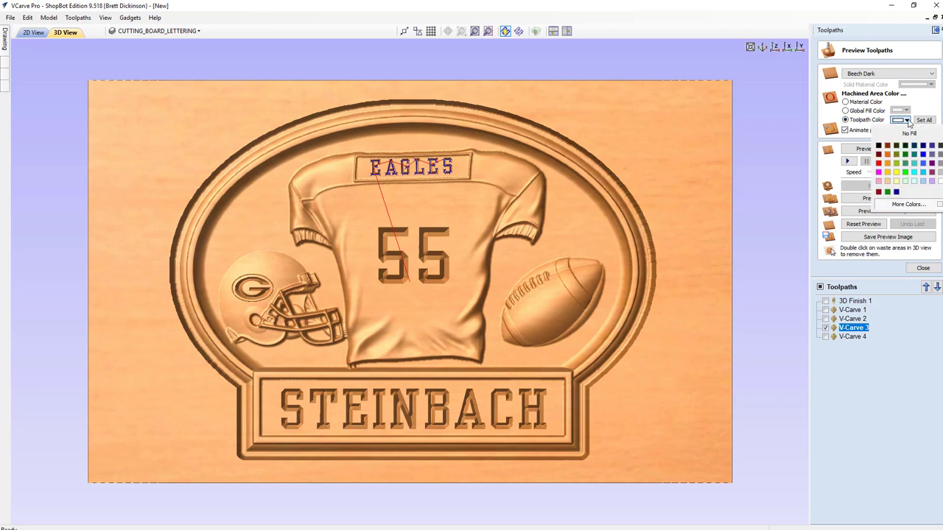
click(923, 163)
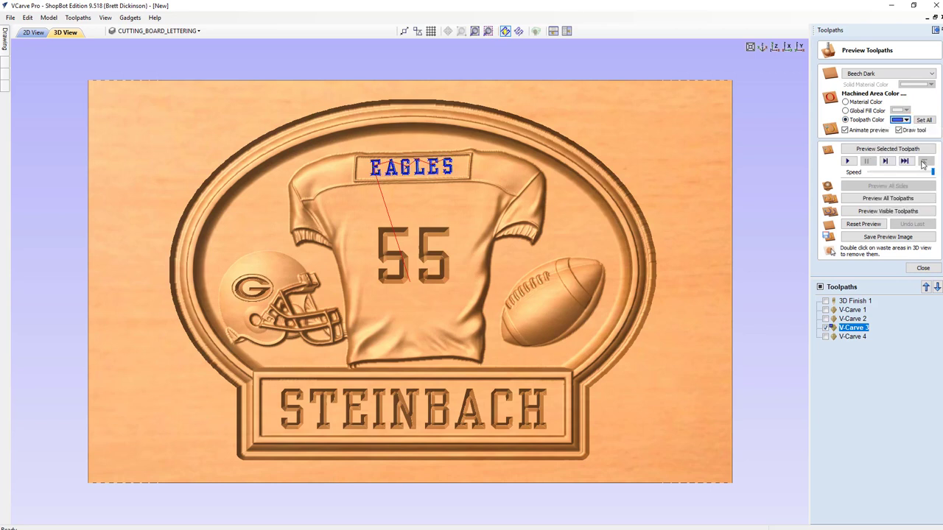
Show the helmet G logo's V-Carve 2 toolpath and set its toolpath color to blue
click(862, 319)
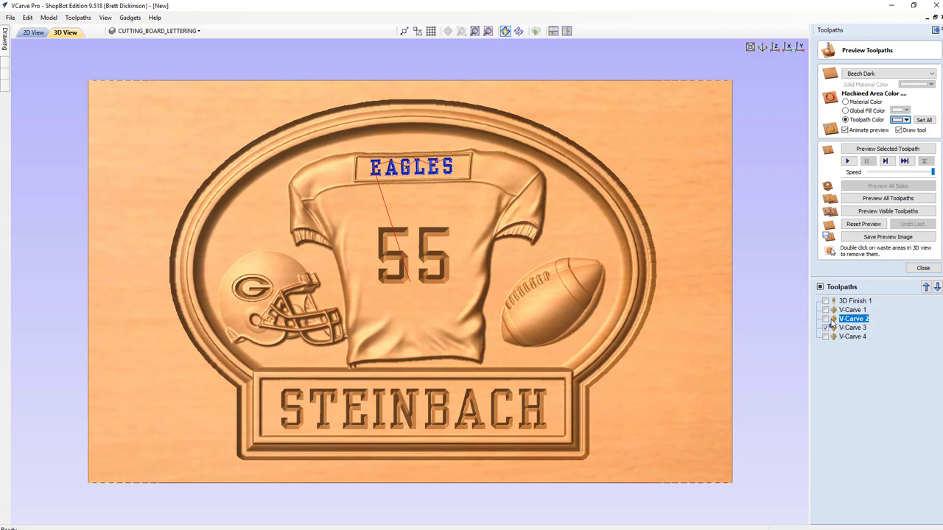
click(826, 319)
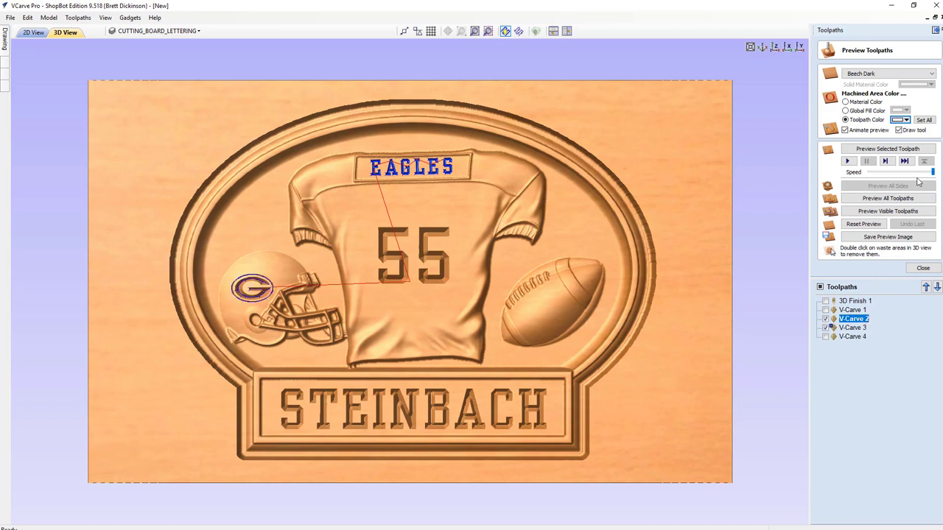
click(900, 119)
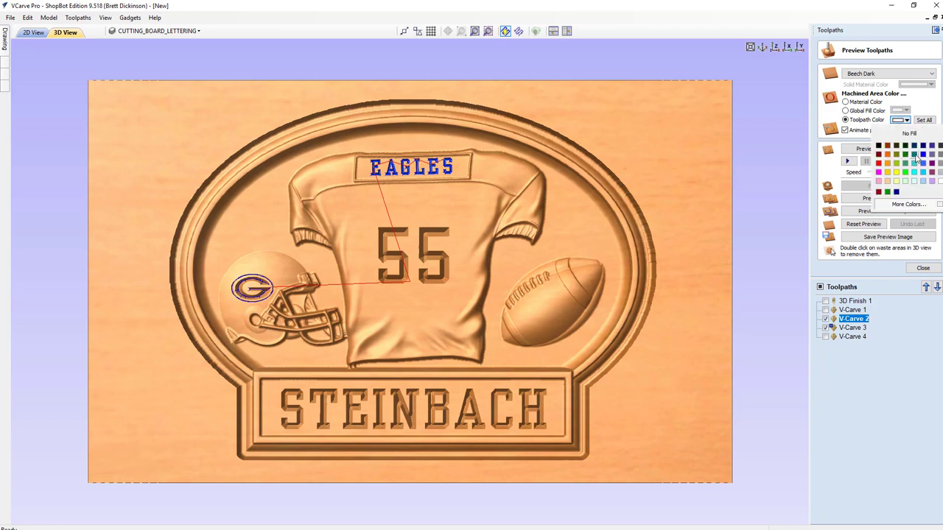
click(922, 155)
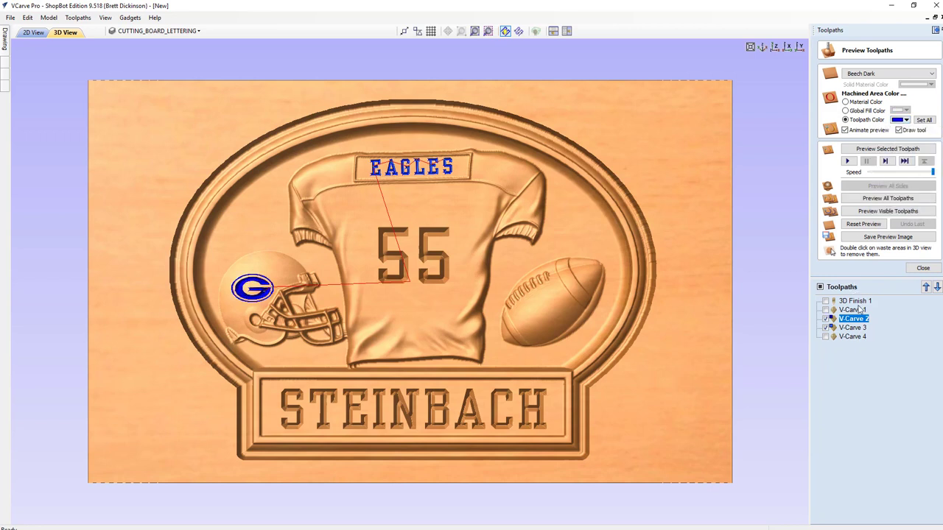
Set the toolpath color of the jersey number 55's V-Carve 4 toolpath to blue
click(853, 337)
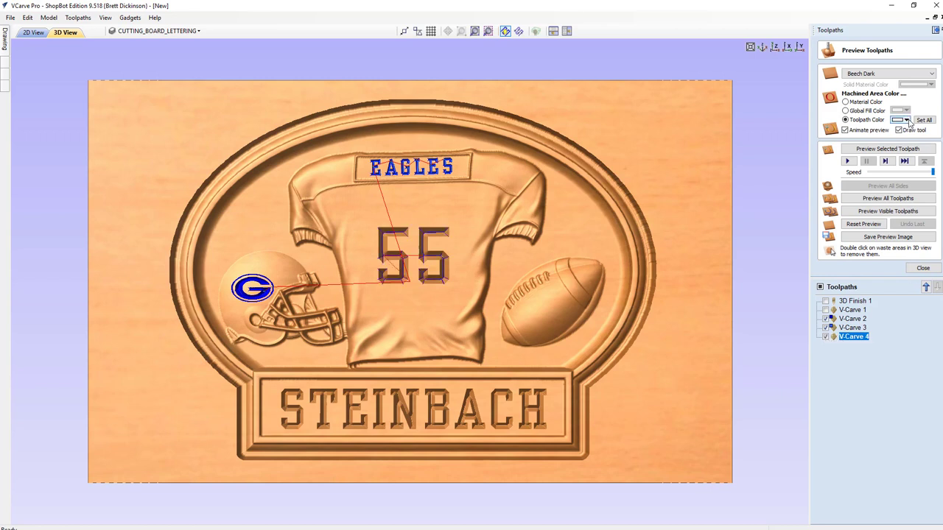
click(908, 120)
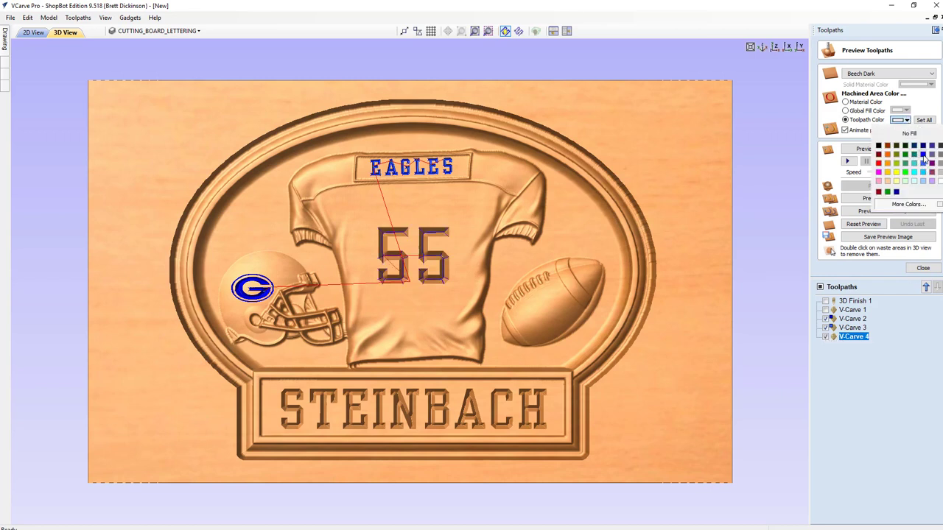
click(923, 154)
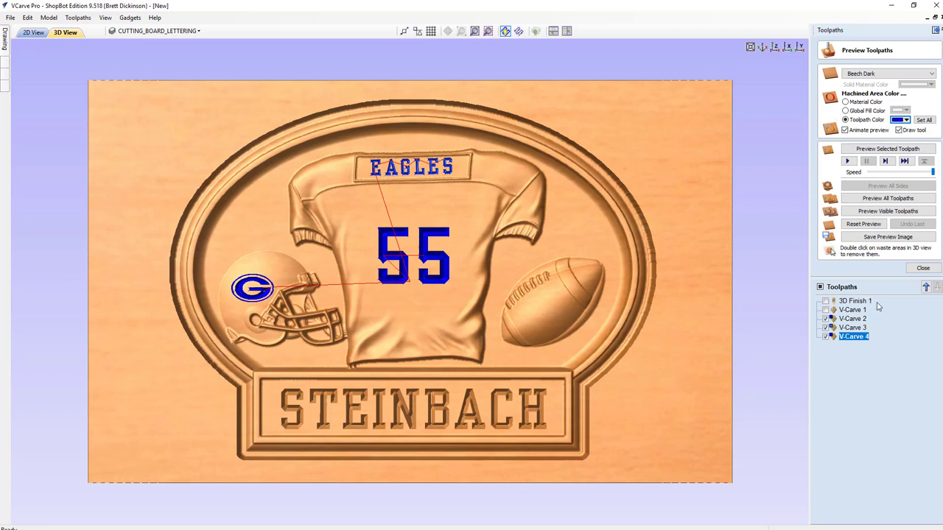
Set the nameplate lettering's V-Carve 1 toolpath color to blue and hide all toolpath lines from the preview
click(826, 310)
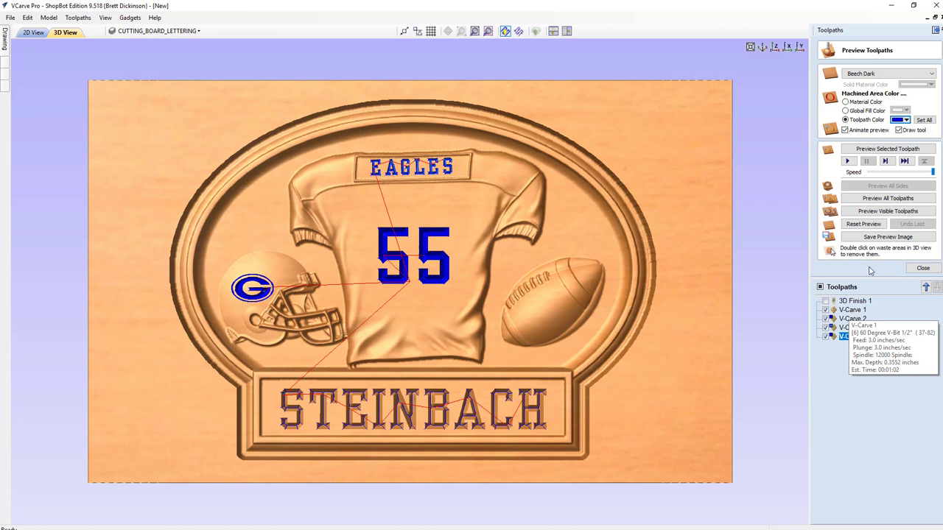
click(857, 311)
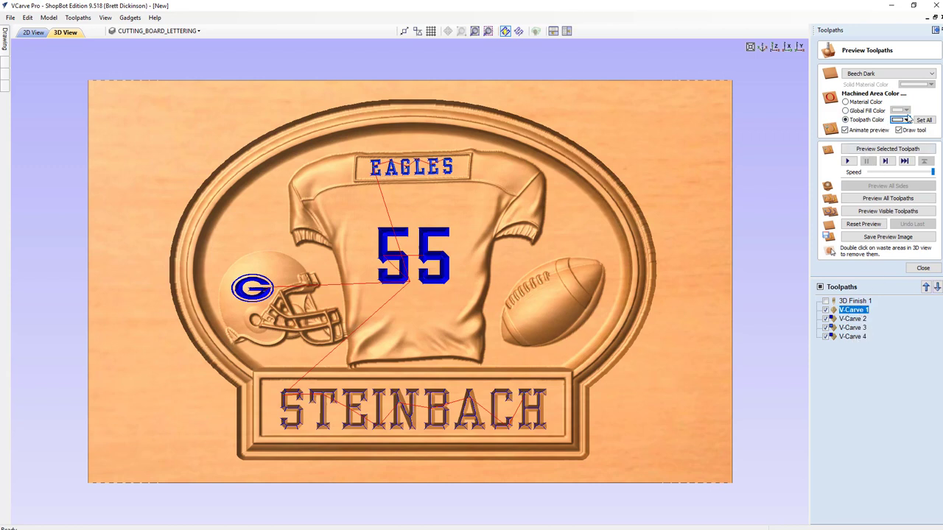
click(907, 119)
click(925, 155)
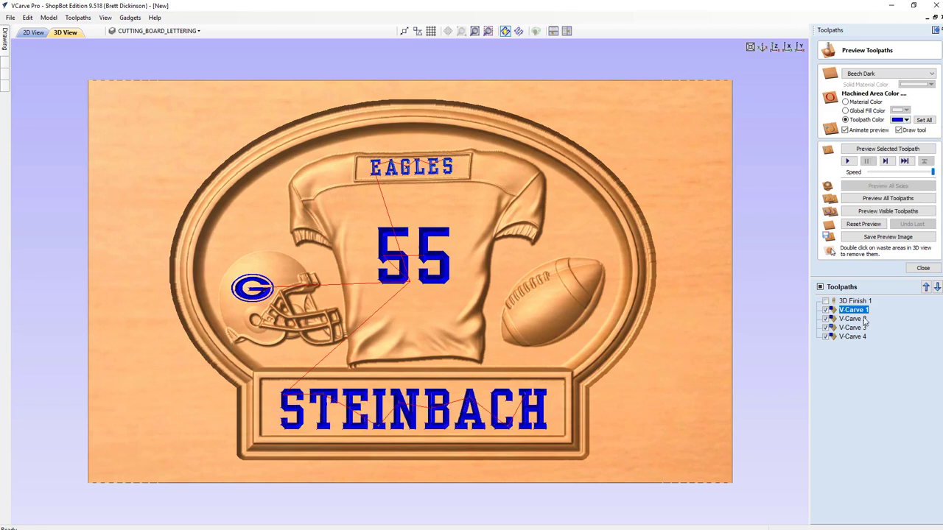
click(820, 287)
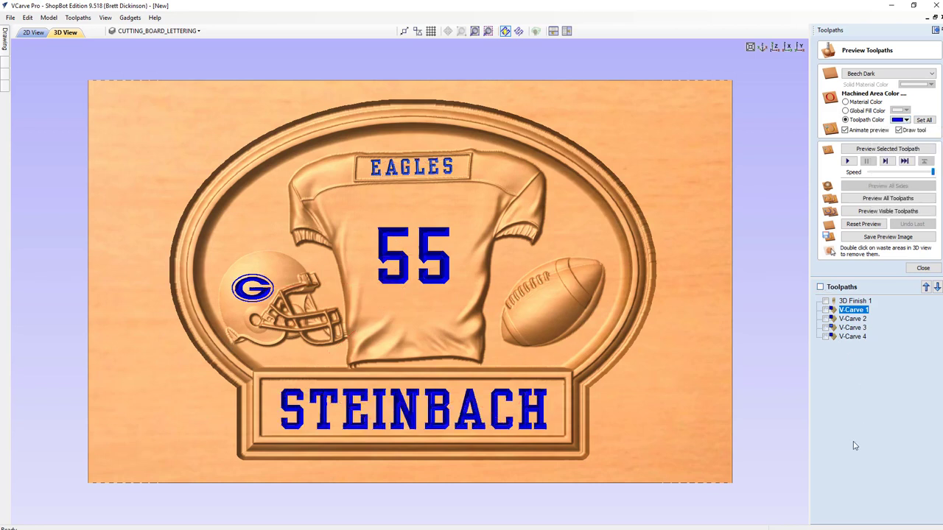